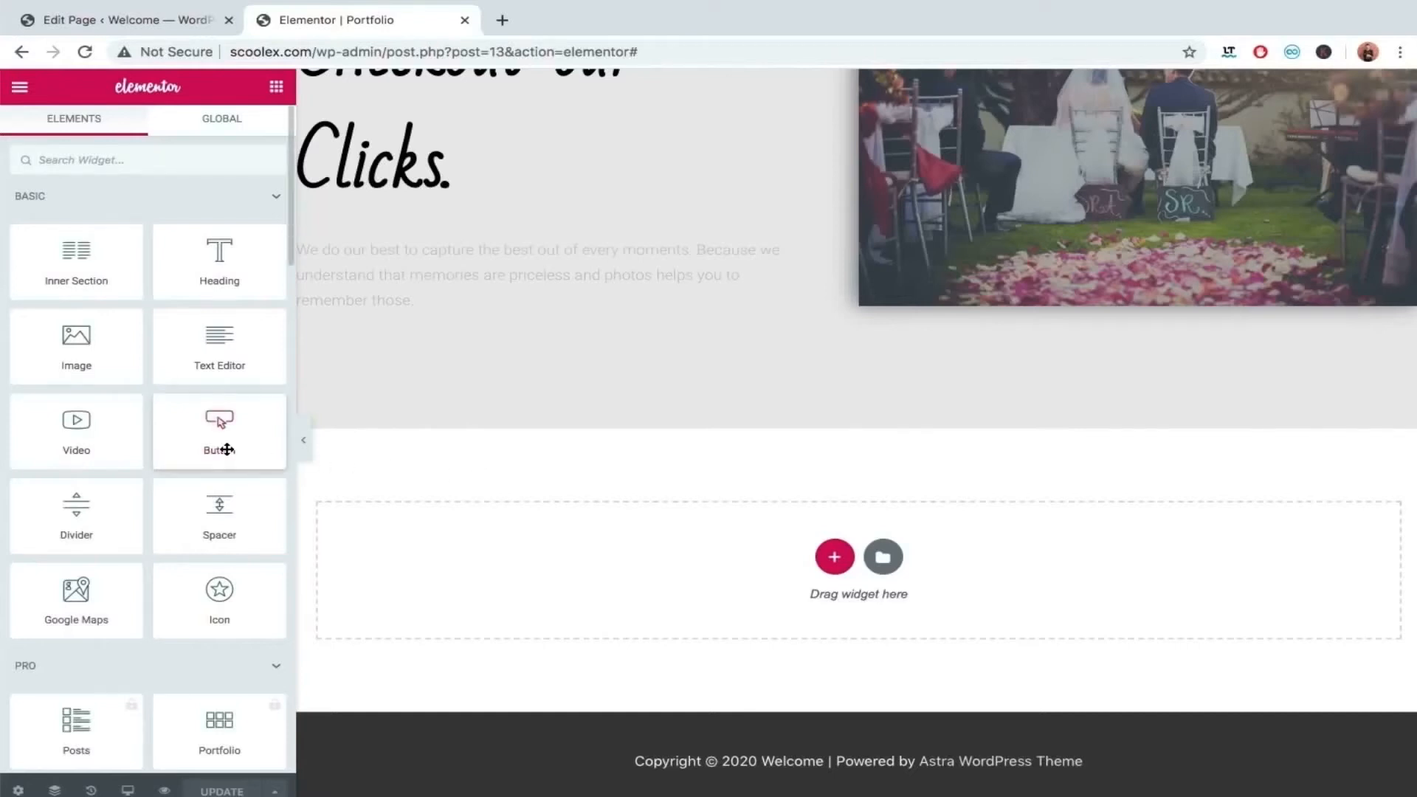
scroll(227, 449, down, 10)
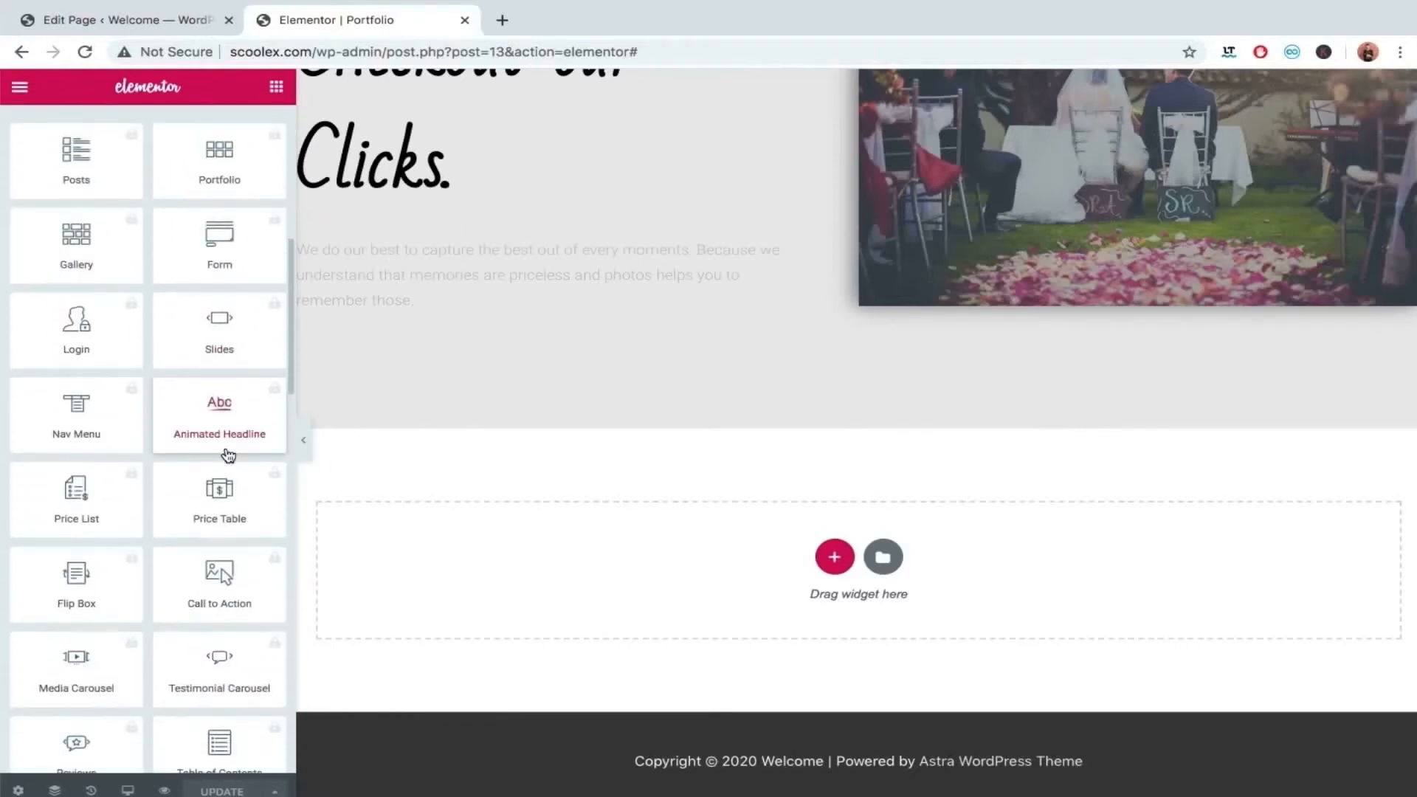
scroll(228, 455, down, 8)
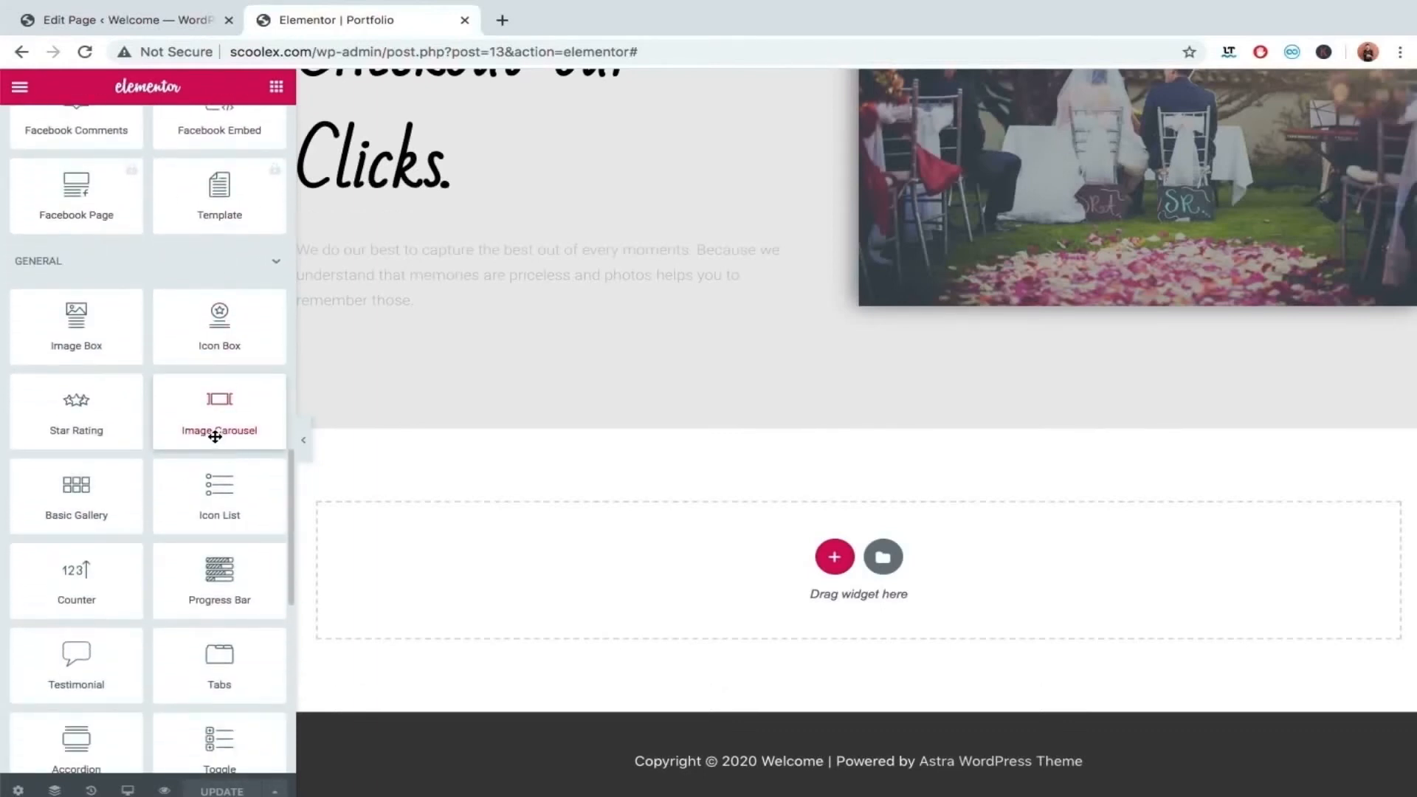
scroll(214, 437, down, 1)
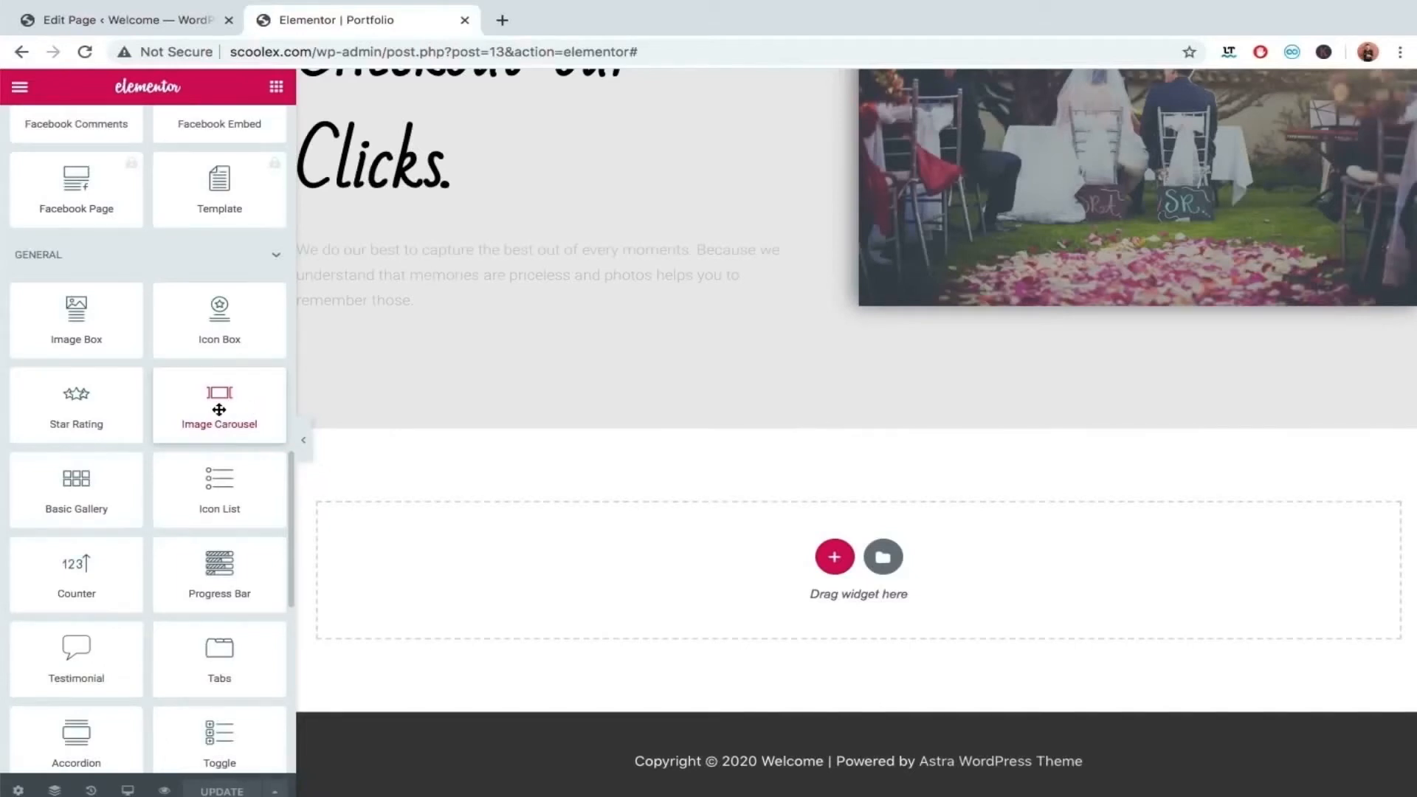
scroll(215, 414, down, 9)
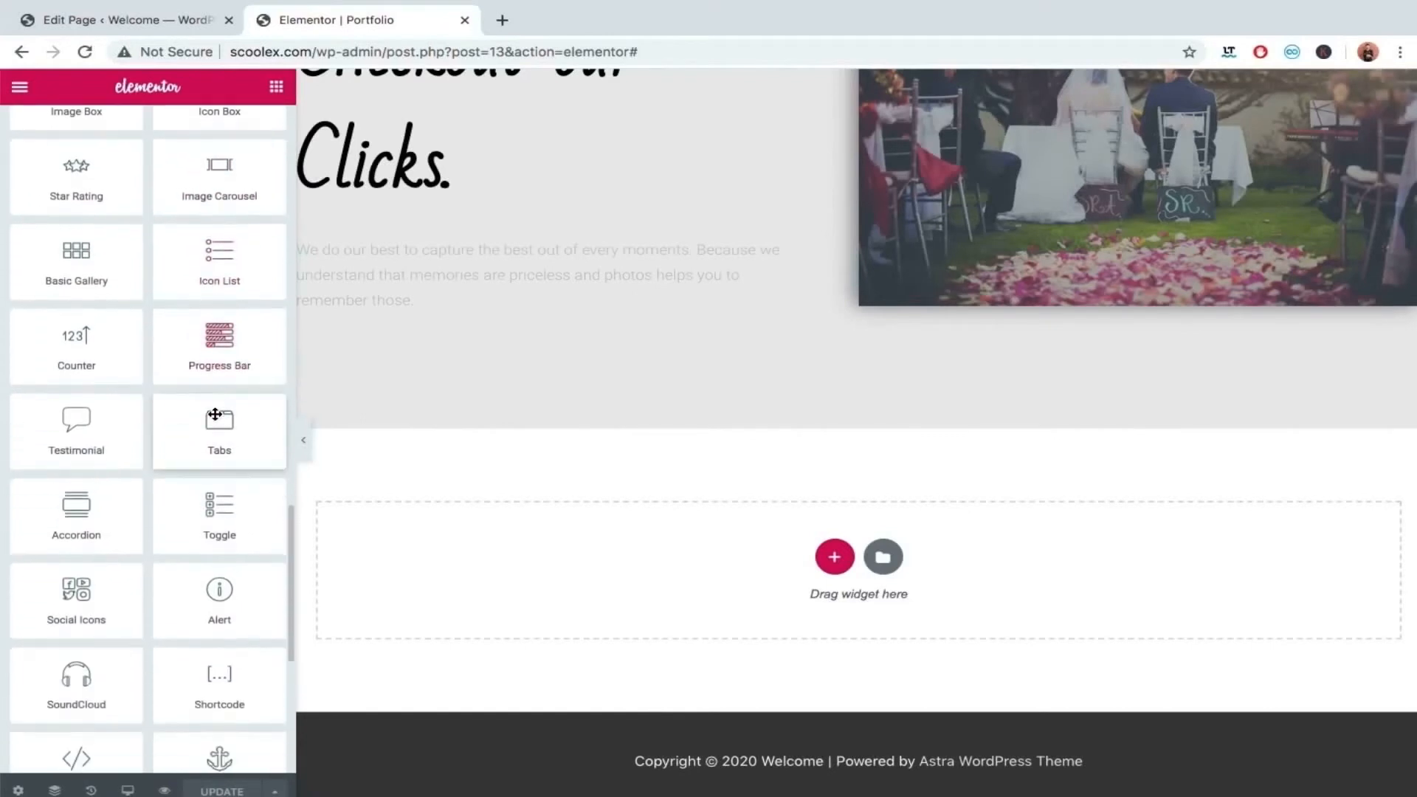
scroll(215, 414, up, 7)
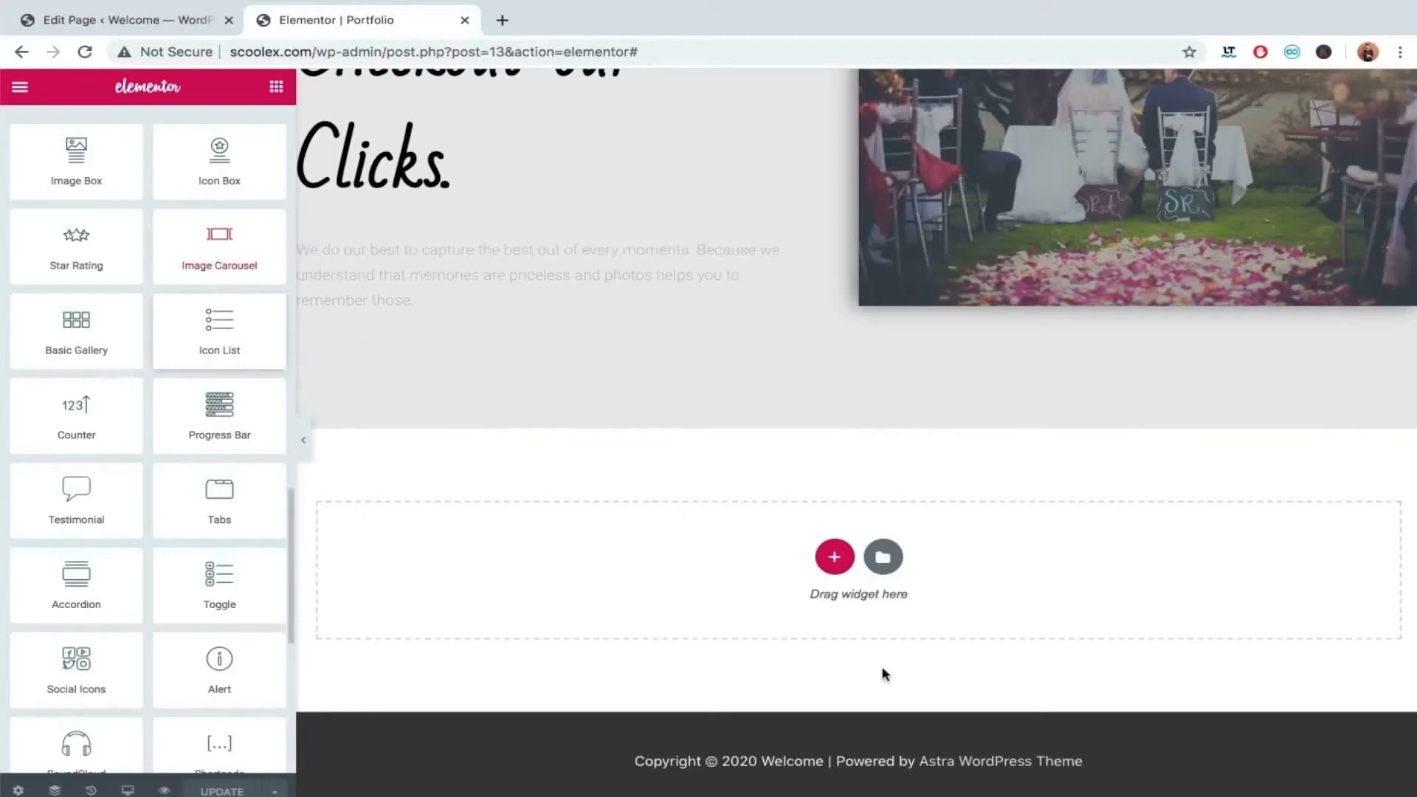
Step: Add a single-column section below the "Clicks." intro section and place an Image Carousel widget in it
click(833, 559)
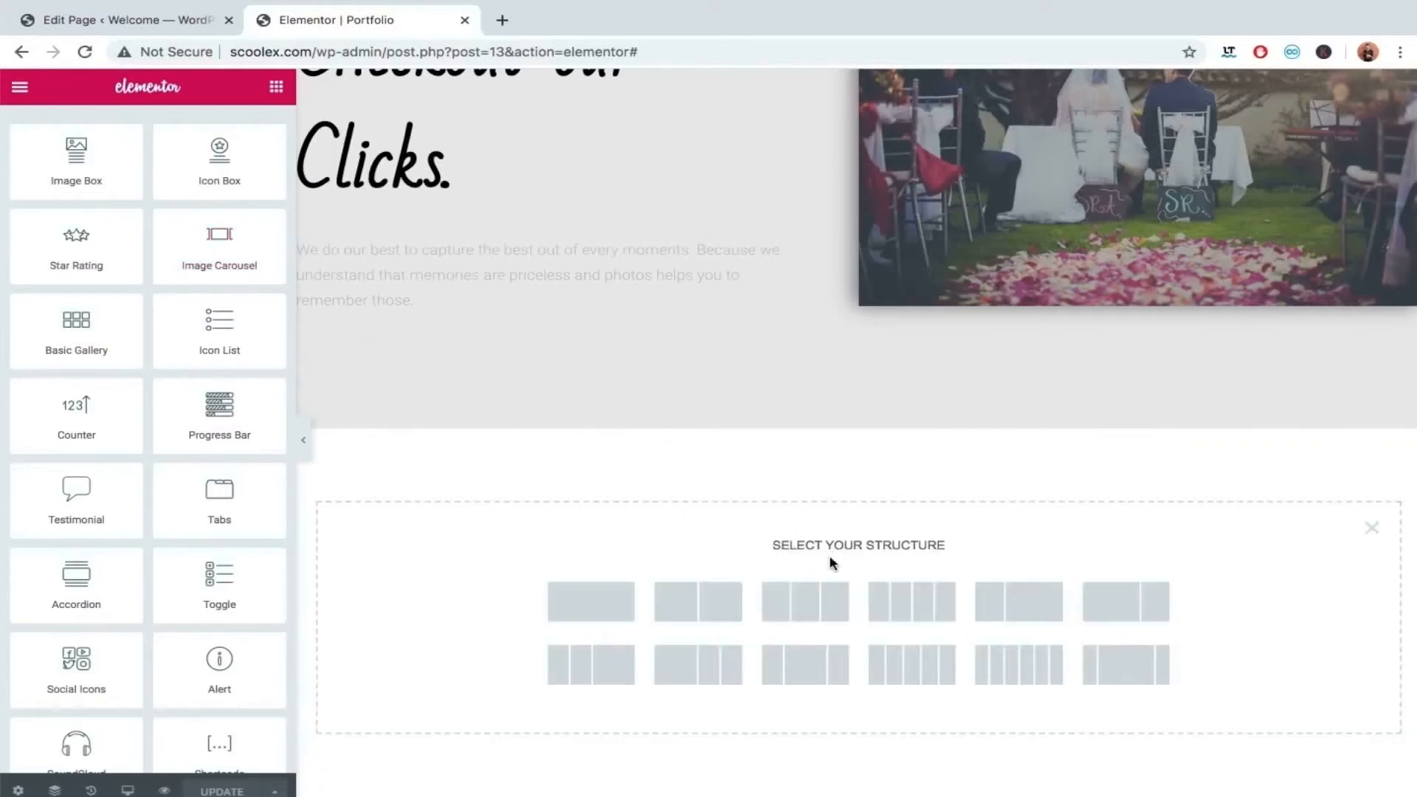
click(591, 608)
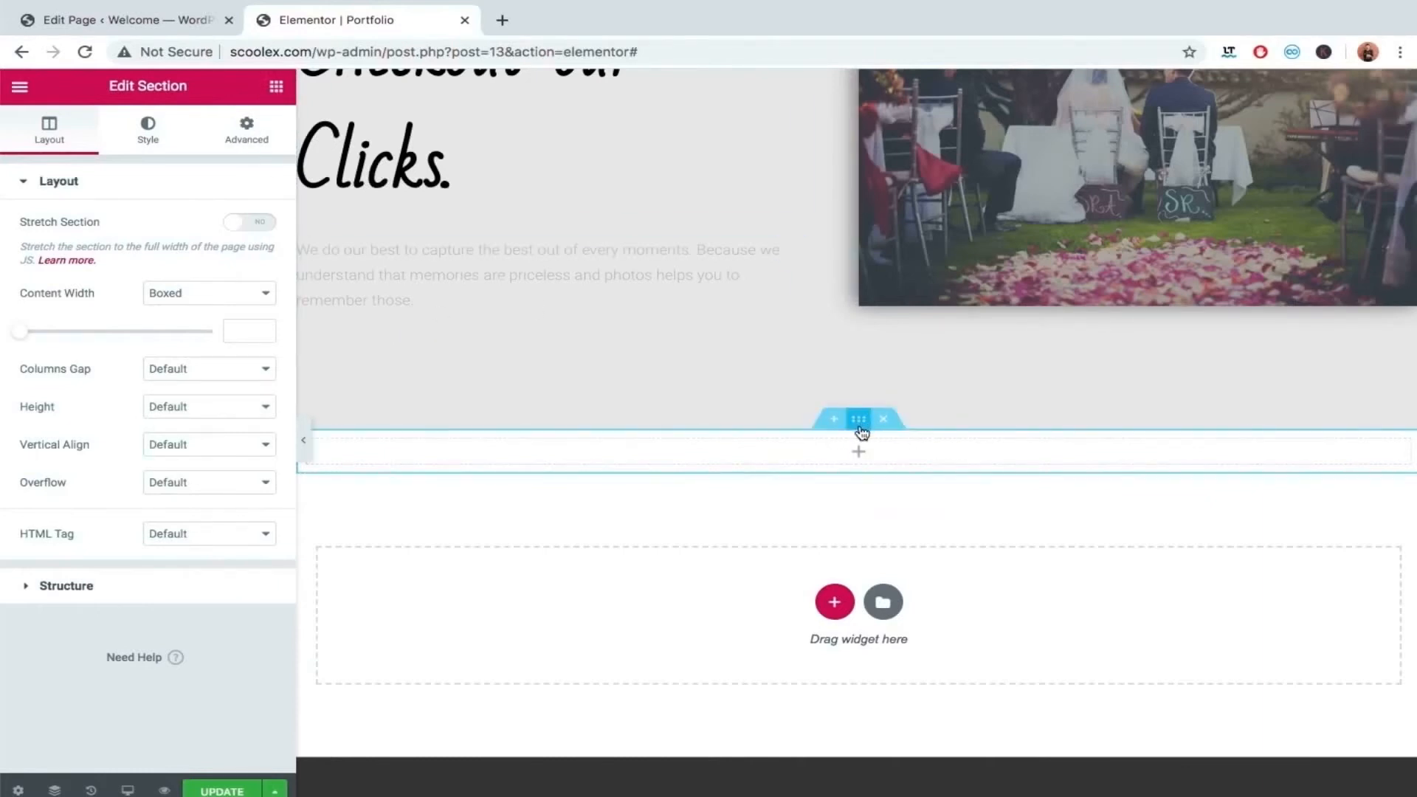
click(273, 89)
scroll(174, 655, down, 5)
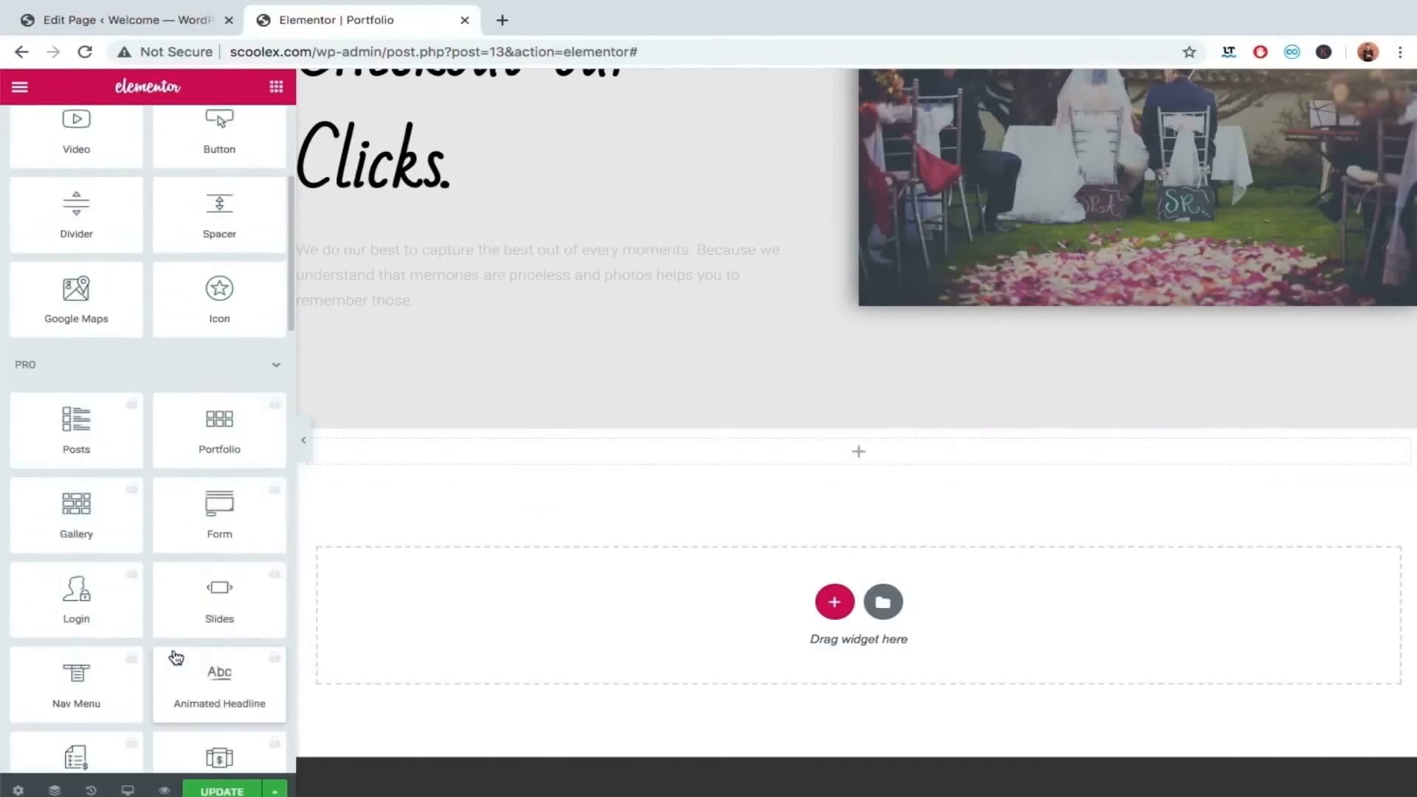
scroll(175, 657, down, 12)
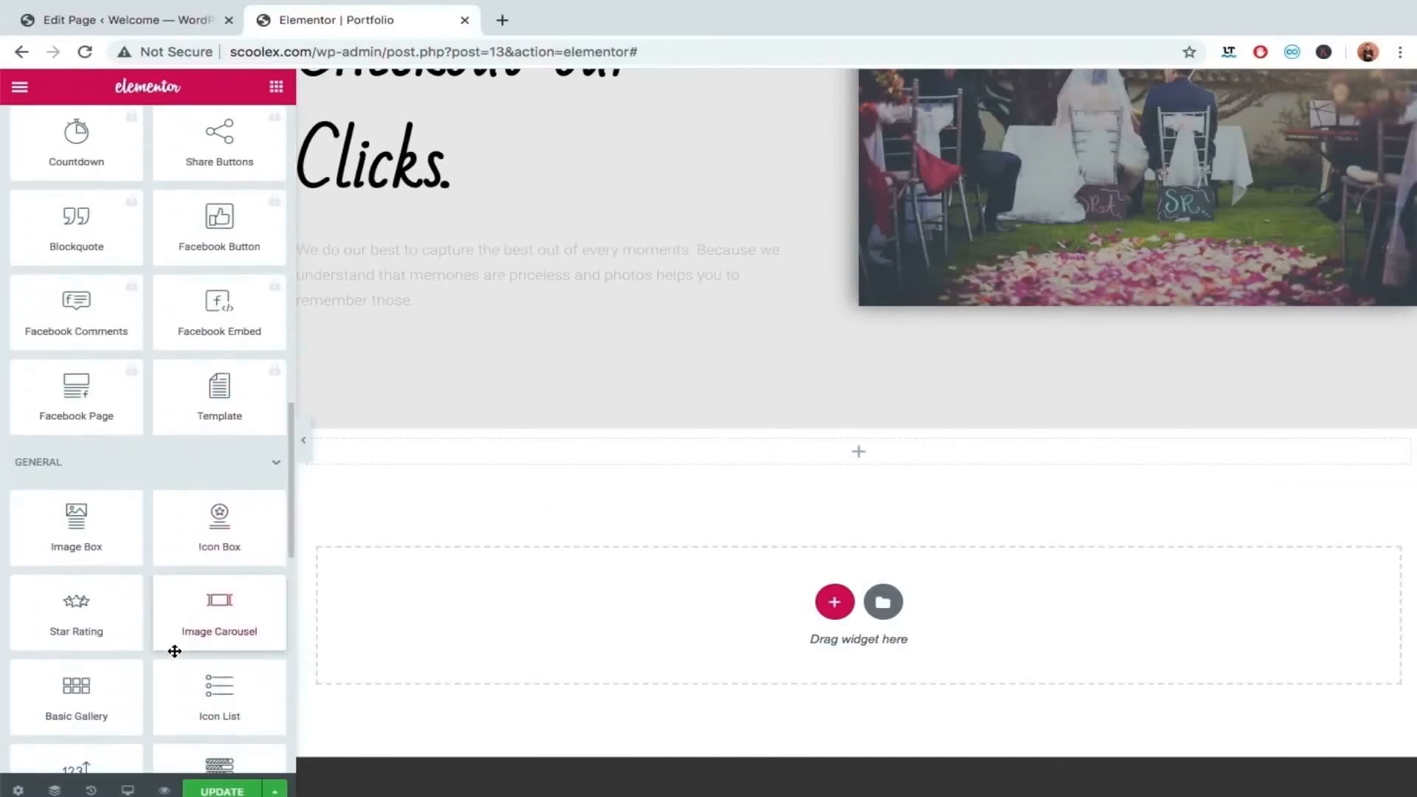
drag(206, 633, 621, 456)
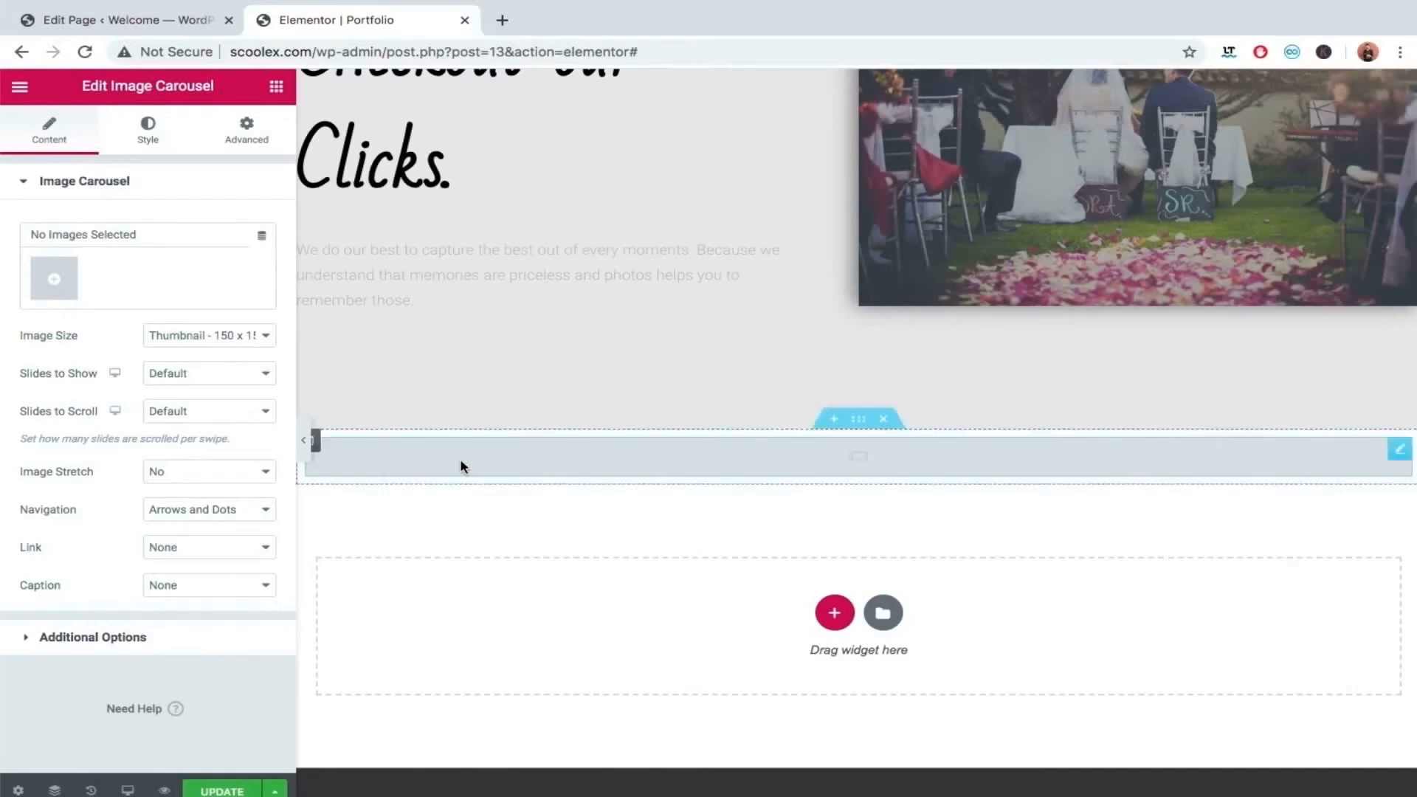
Step: Set the content width of the carousel's section to Full Width
click(859, 418)
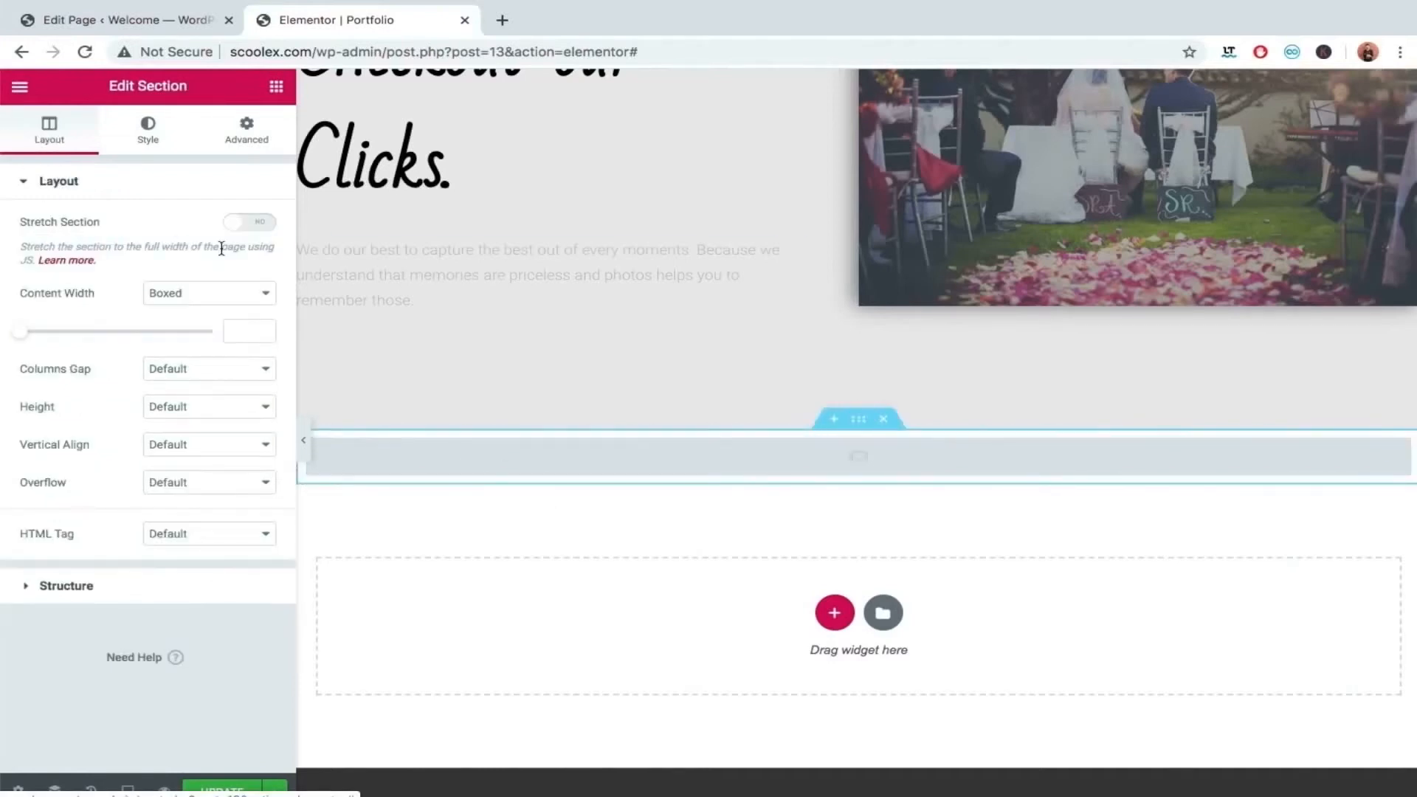
click(205, 295)
click(206, 307)
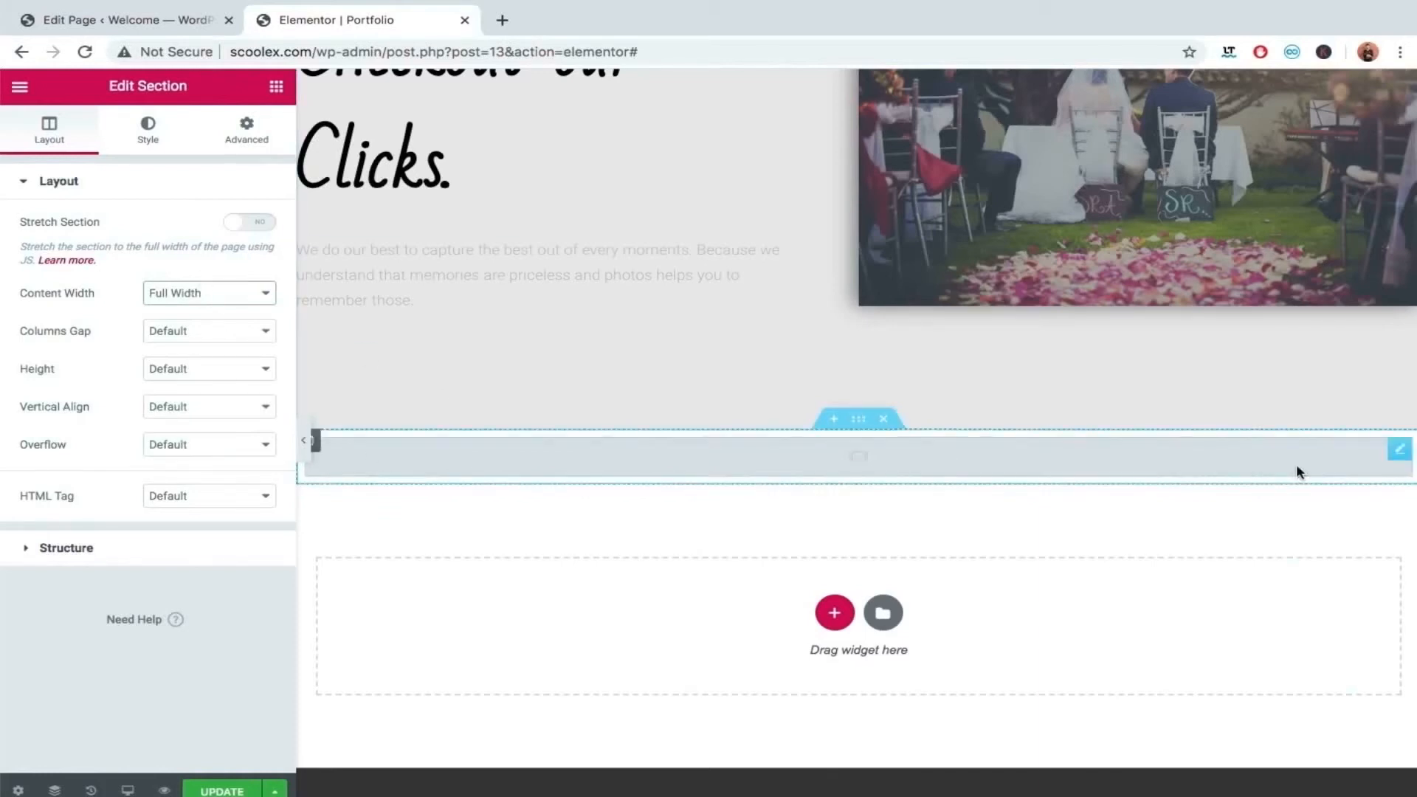
Step: Start a gallery for the image carousel and select the dancing feet, upper garden bench, rings, black-and-white bride and bouquet photos from the media library
click(1395, 452)
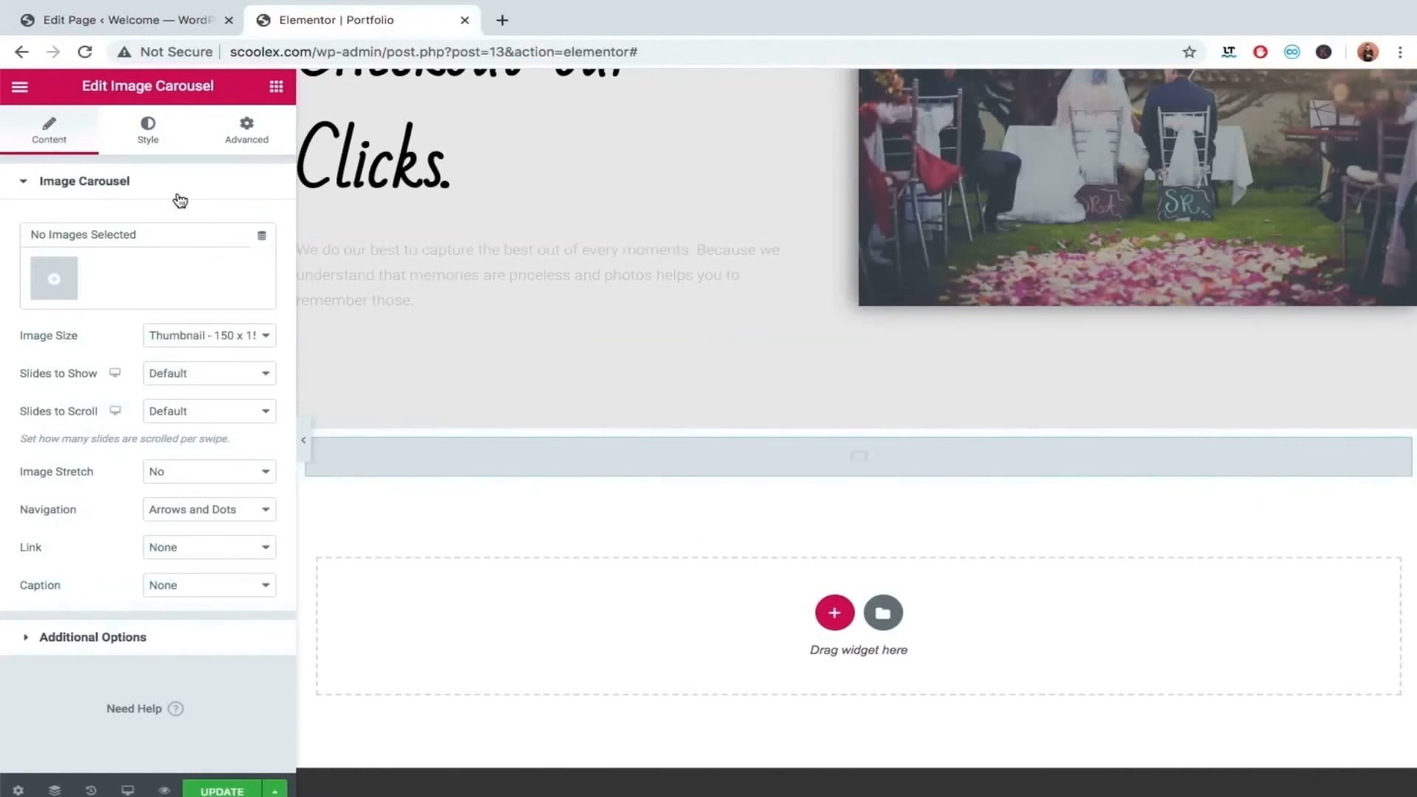
click(53, 282)
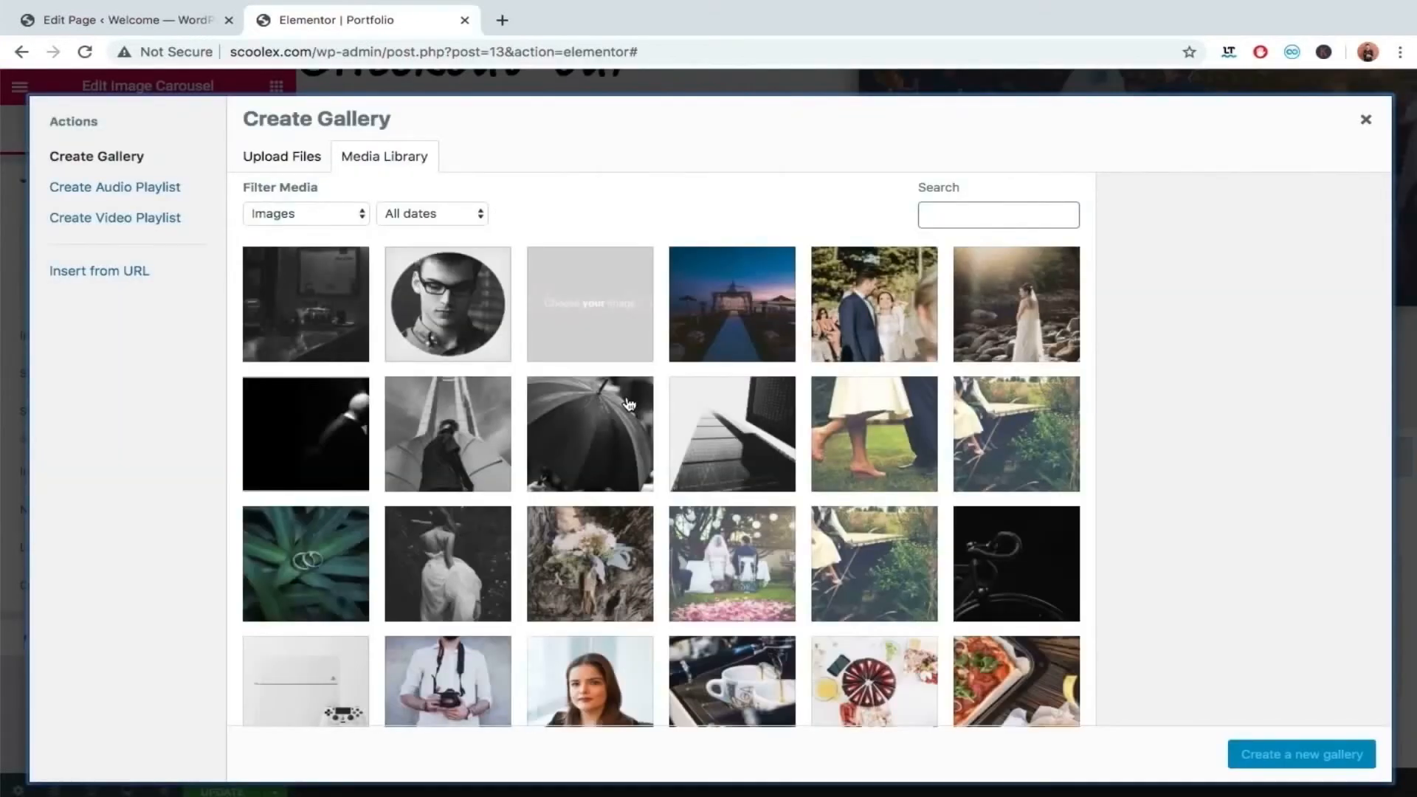
scroll(629, 404, down, 2)
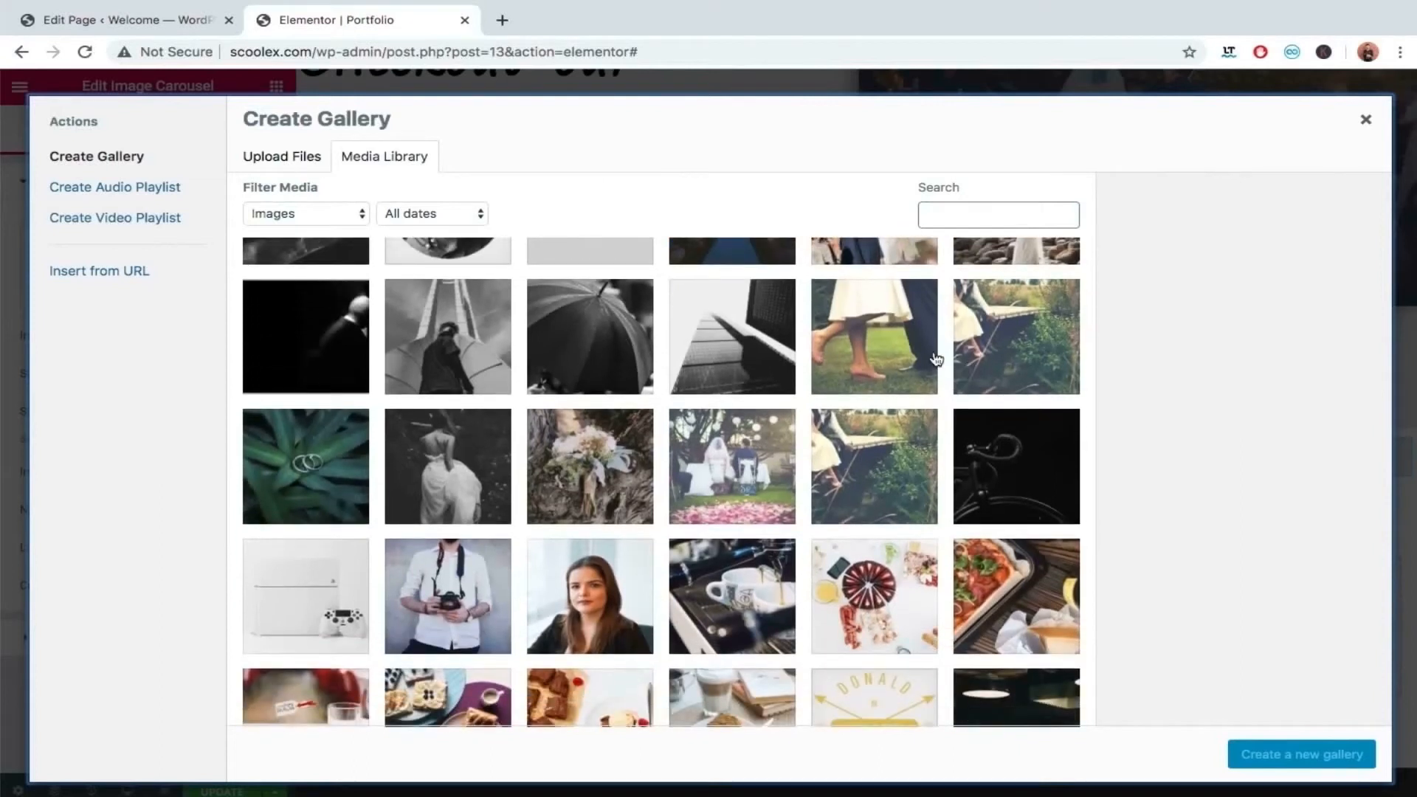
click(896, 352)
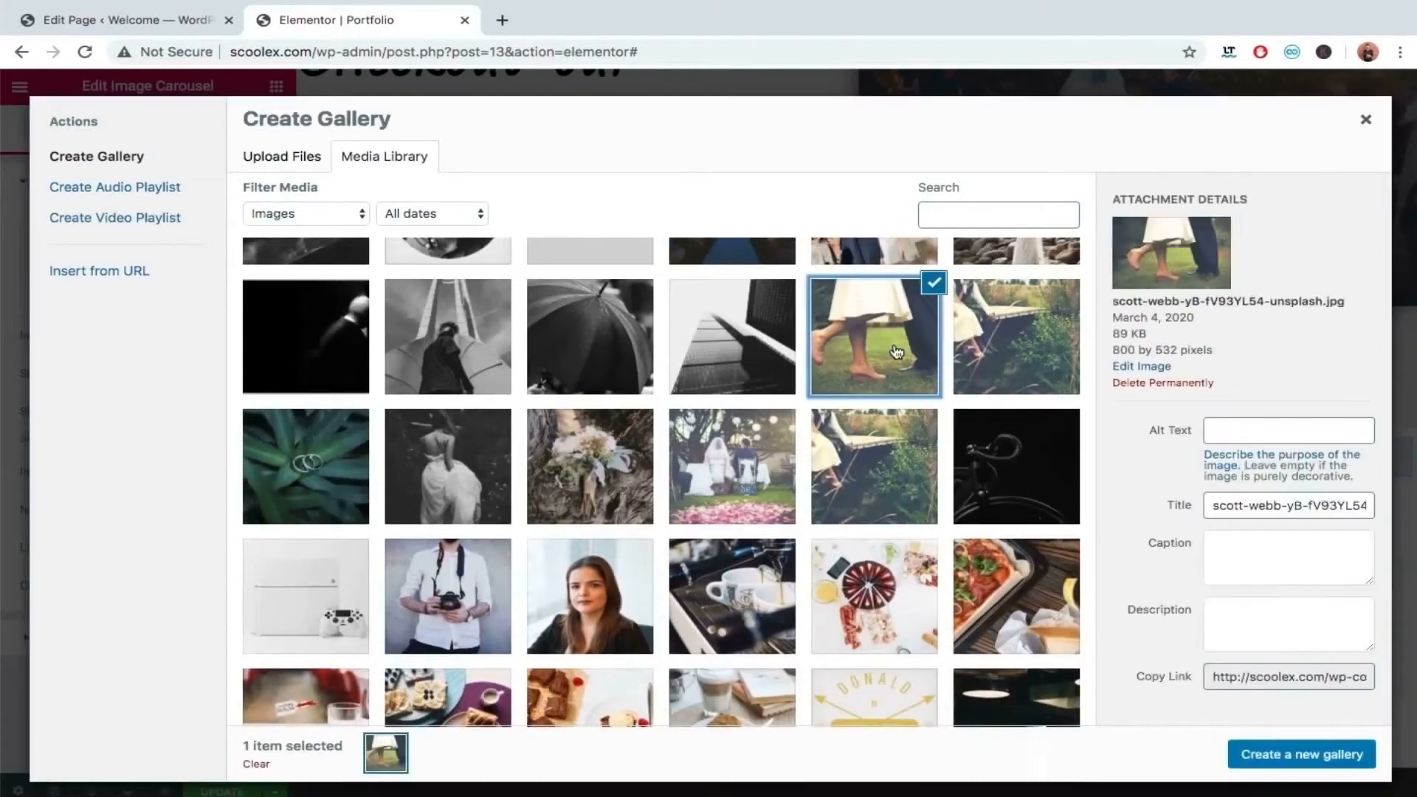
click(979, 347)
click(366, 482)
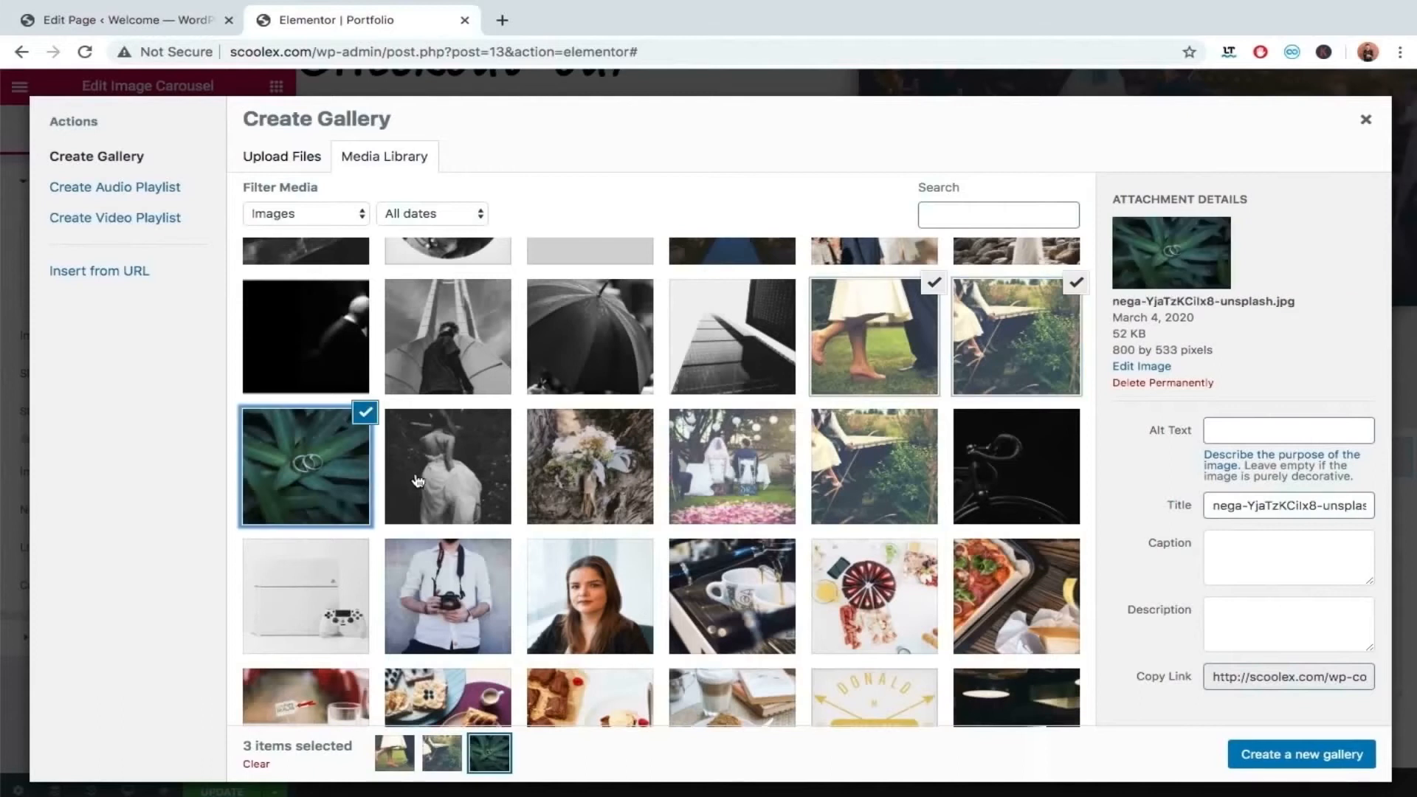
click(418, 482)
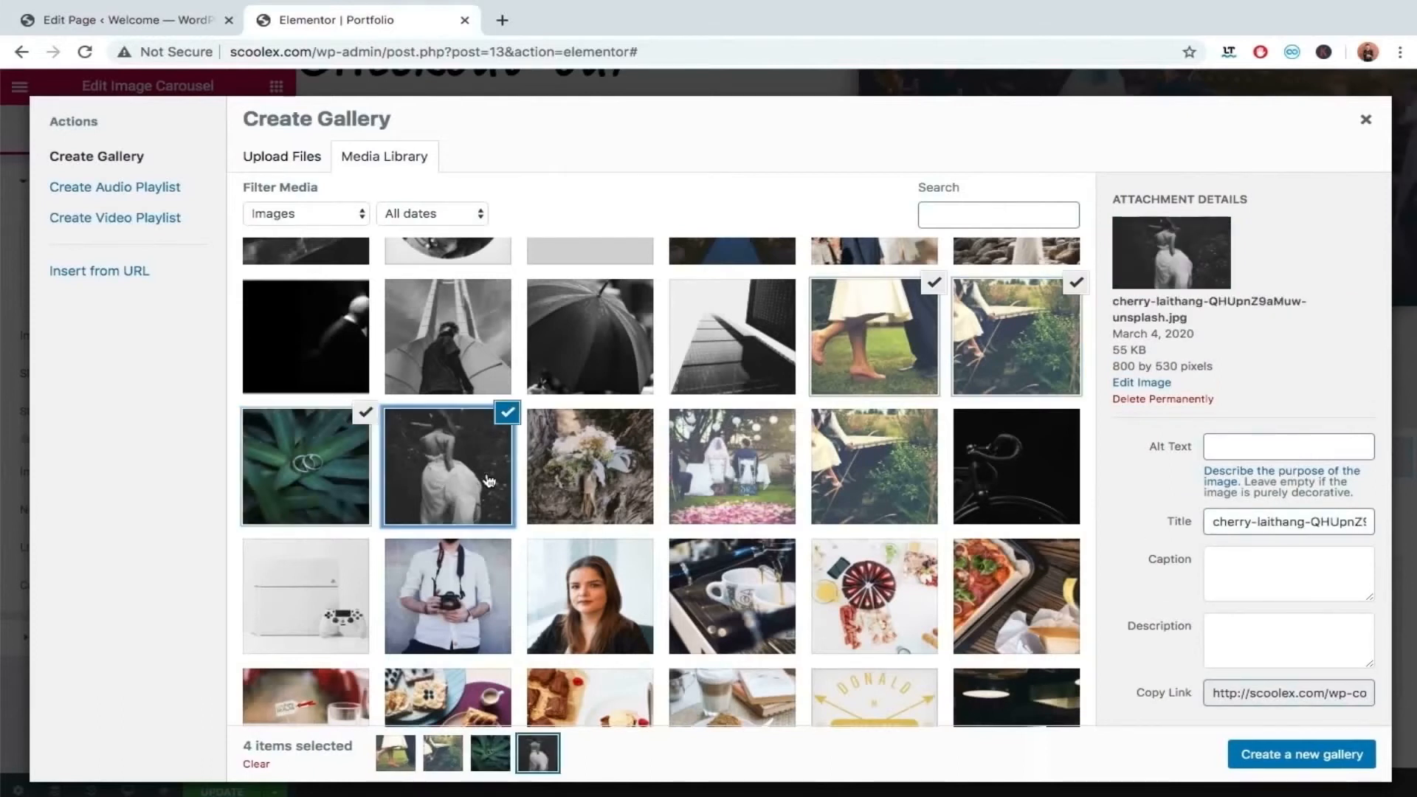
click(567, 476)
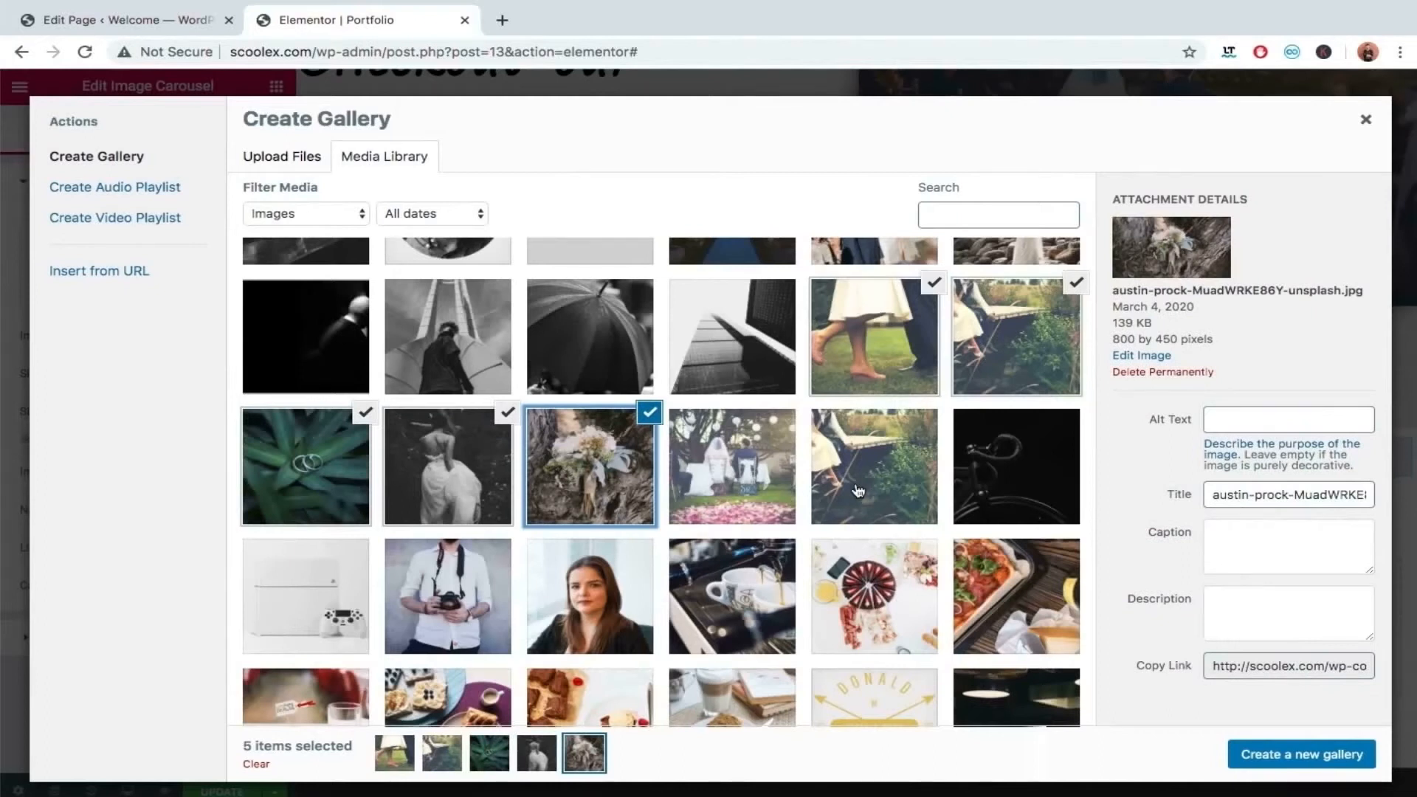
scroll(859, 490, down, 1)
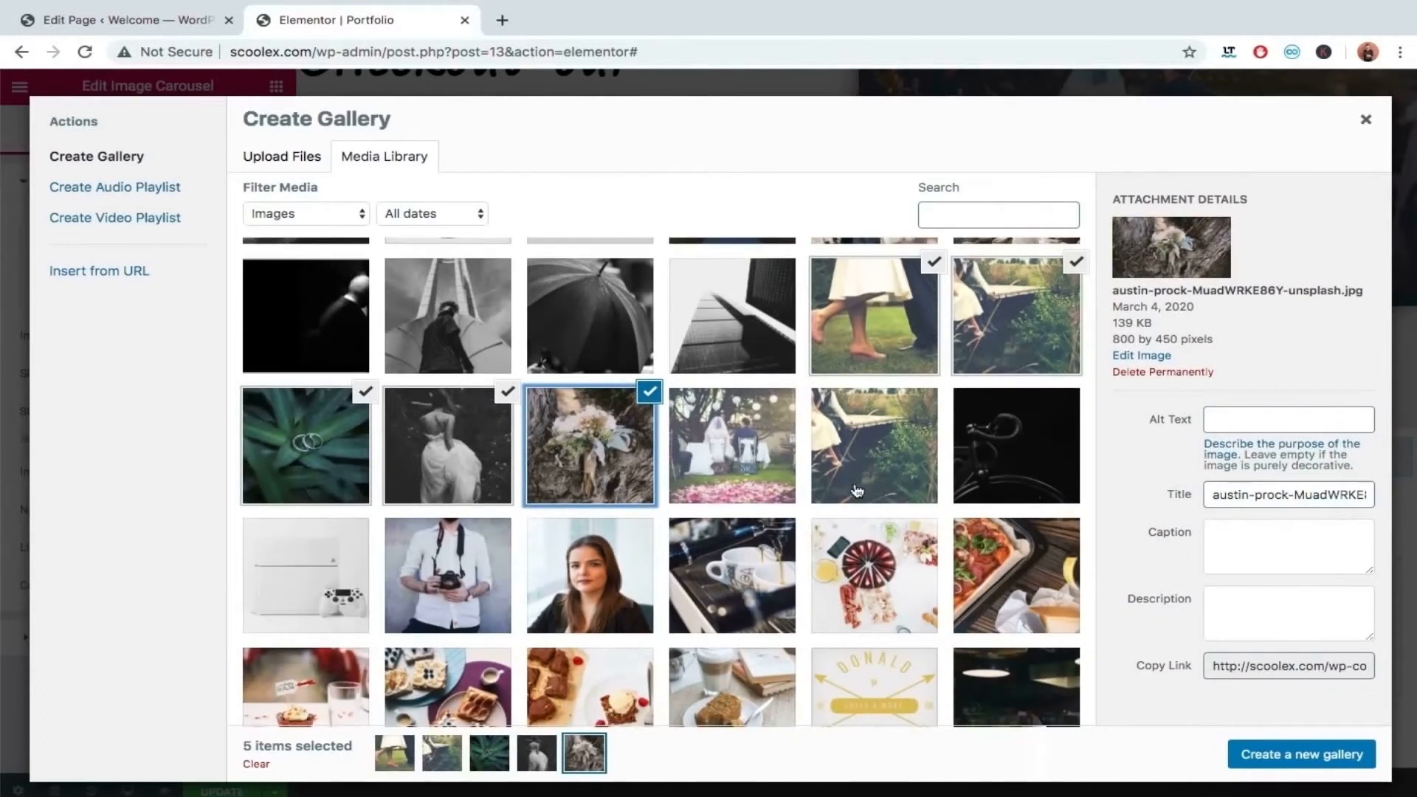
Step: Deselect the black-and-white bride photo and add the second garden bench photo, two places after the bouquet, to the selection
click(476, 402)
click(508, 392)
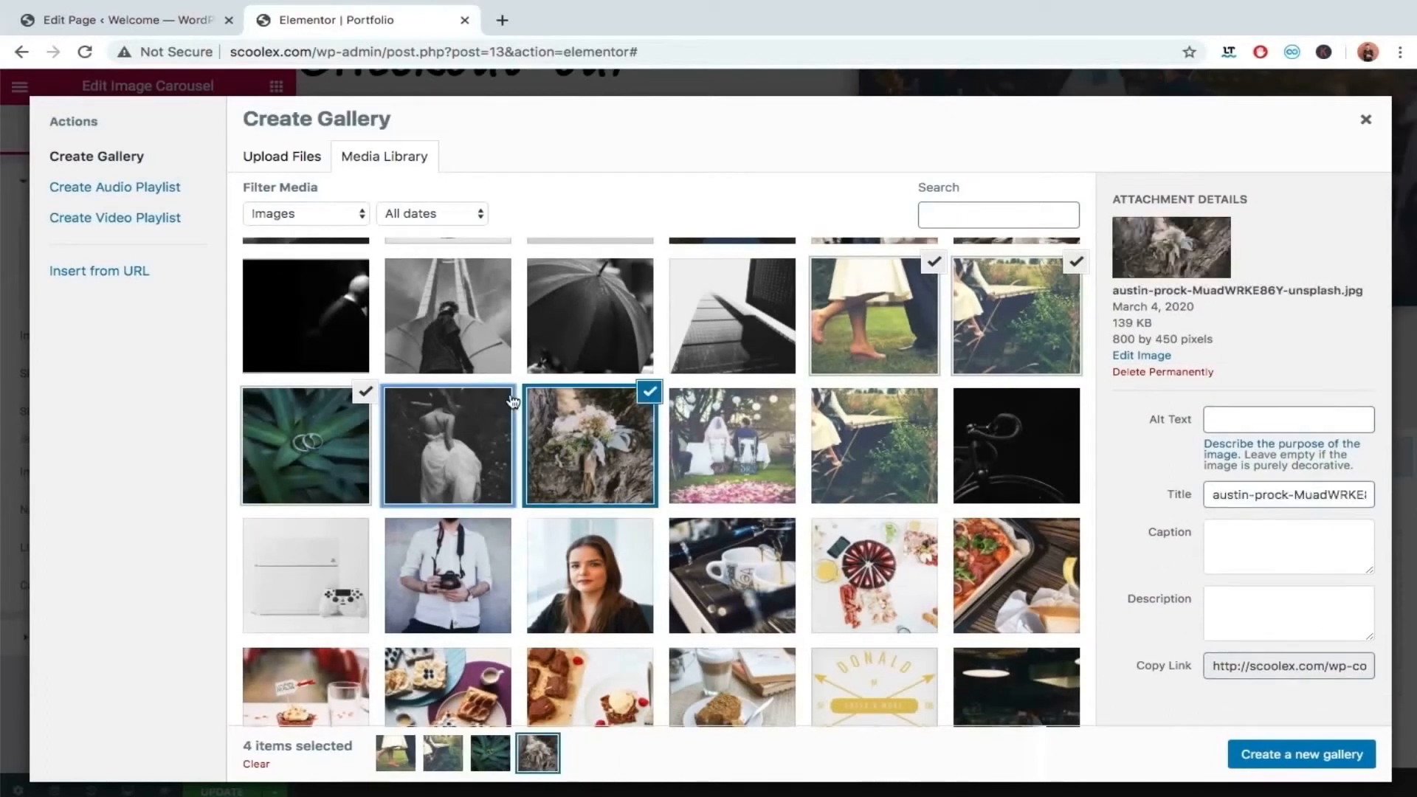
click(876, 470)
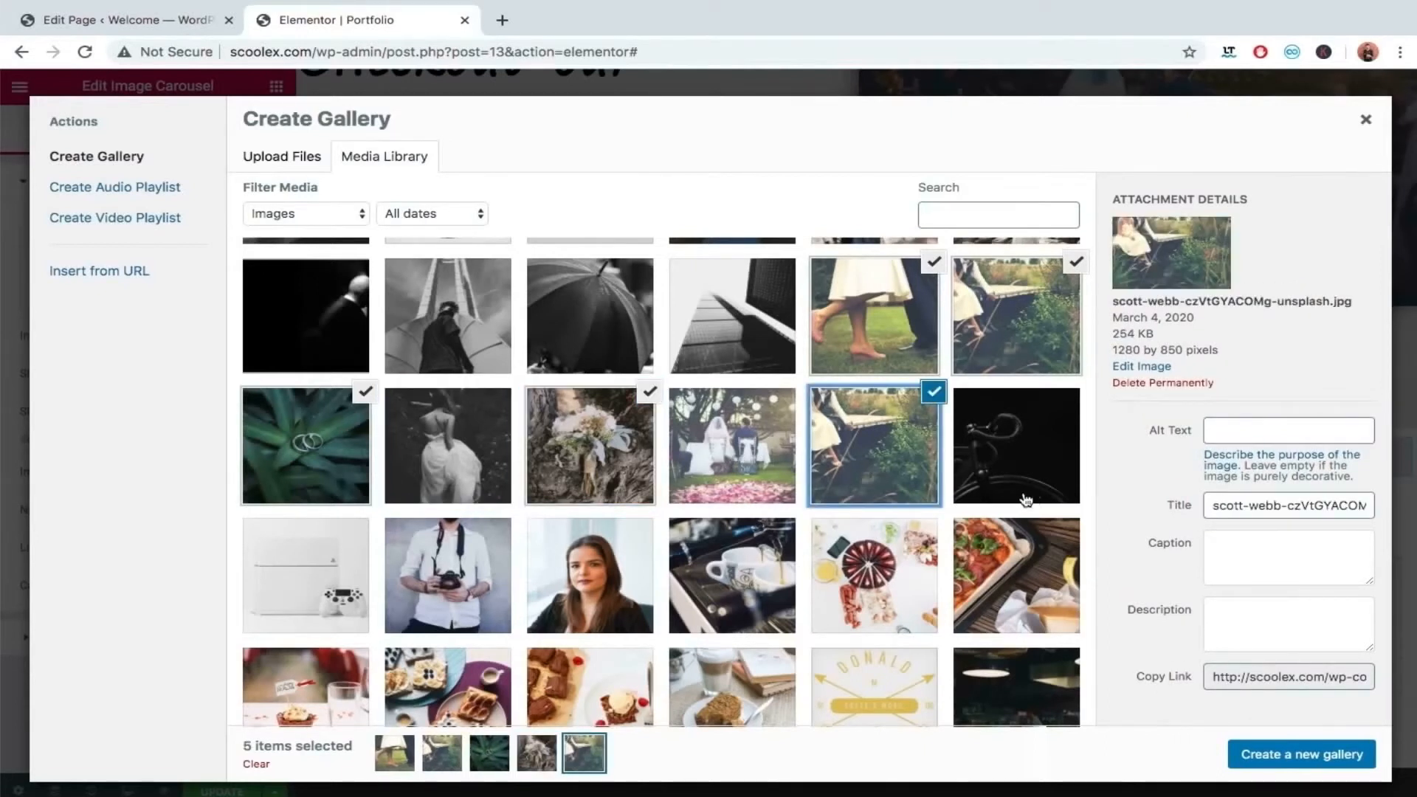
Step: Change the title of the newly selected garden bench photo to "Image 5"
click(1264, 508)
key(ctrl+a)
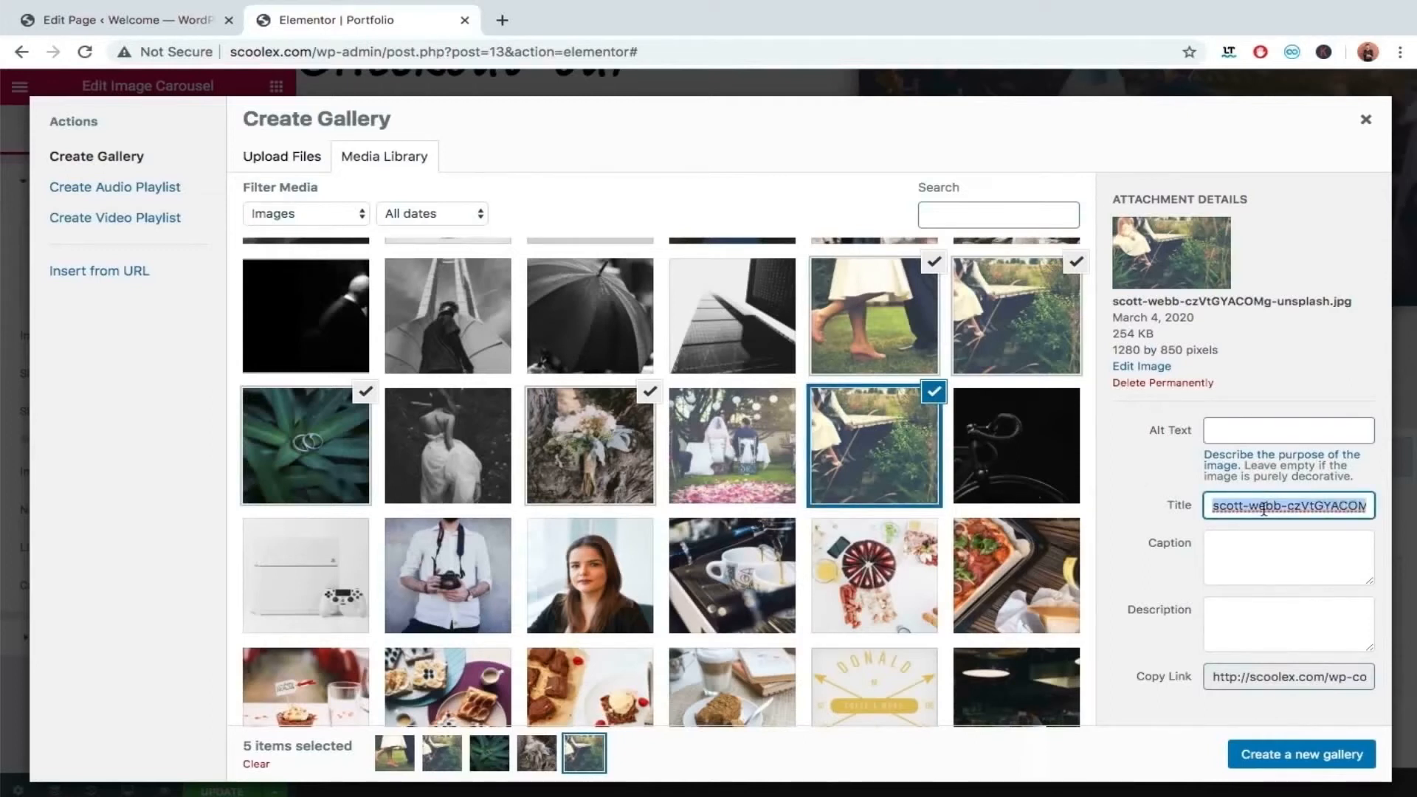
text(Image)
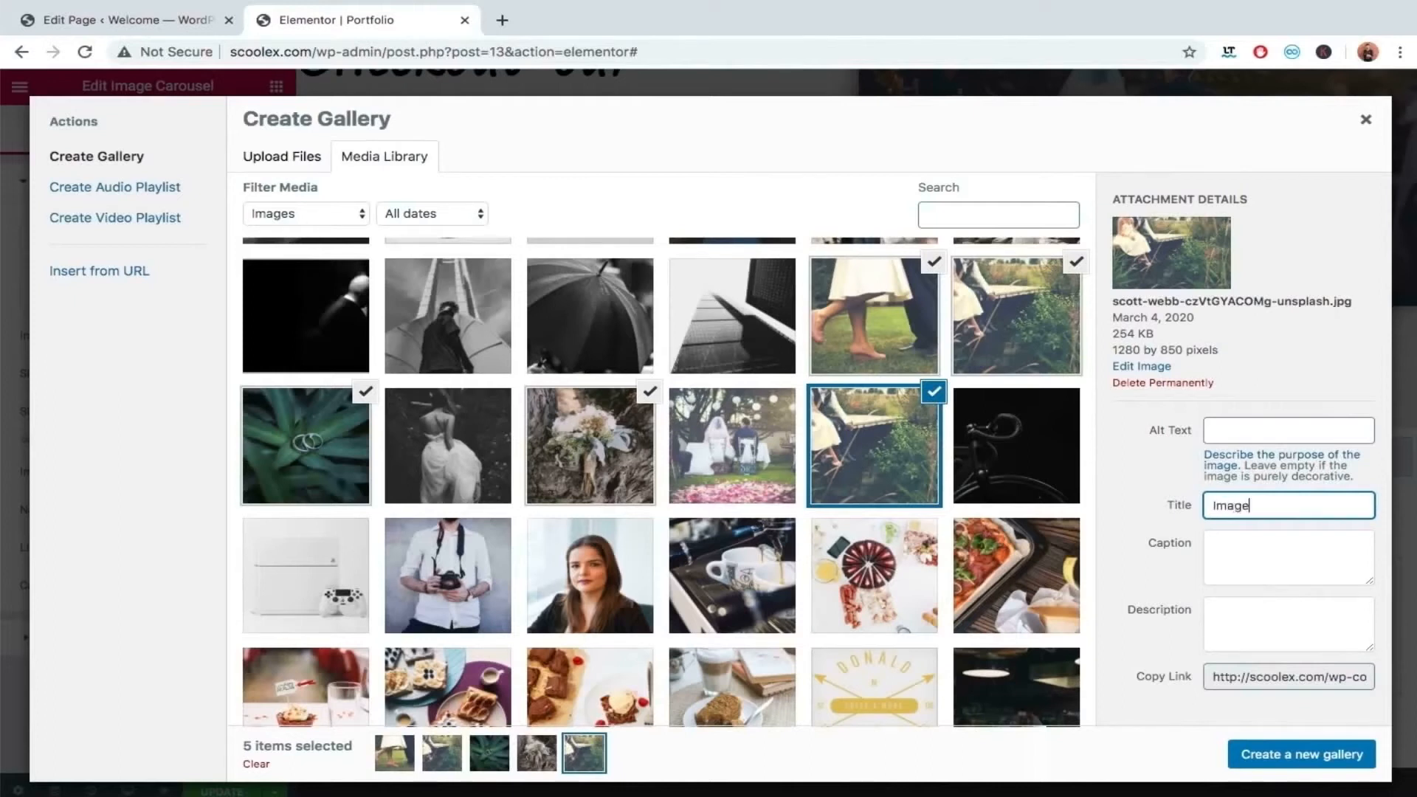
text( 5)
Step: Change the title of the bouquet photo to "Image 4"
click(618, 440)
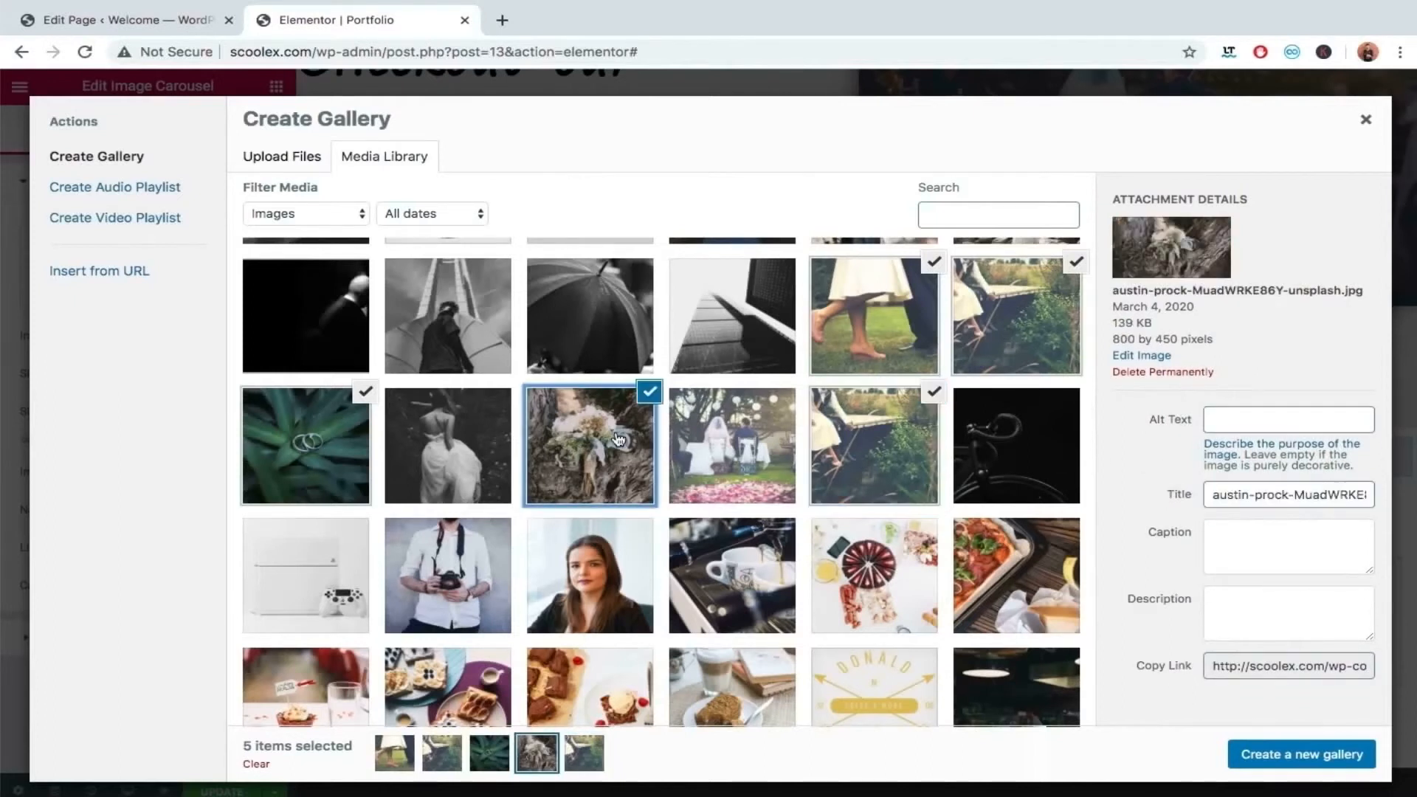
click(1319, 500)
key(super+a)
key(BackSpace)
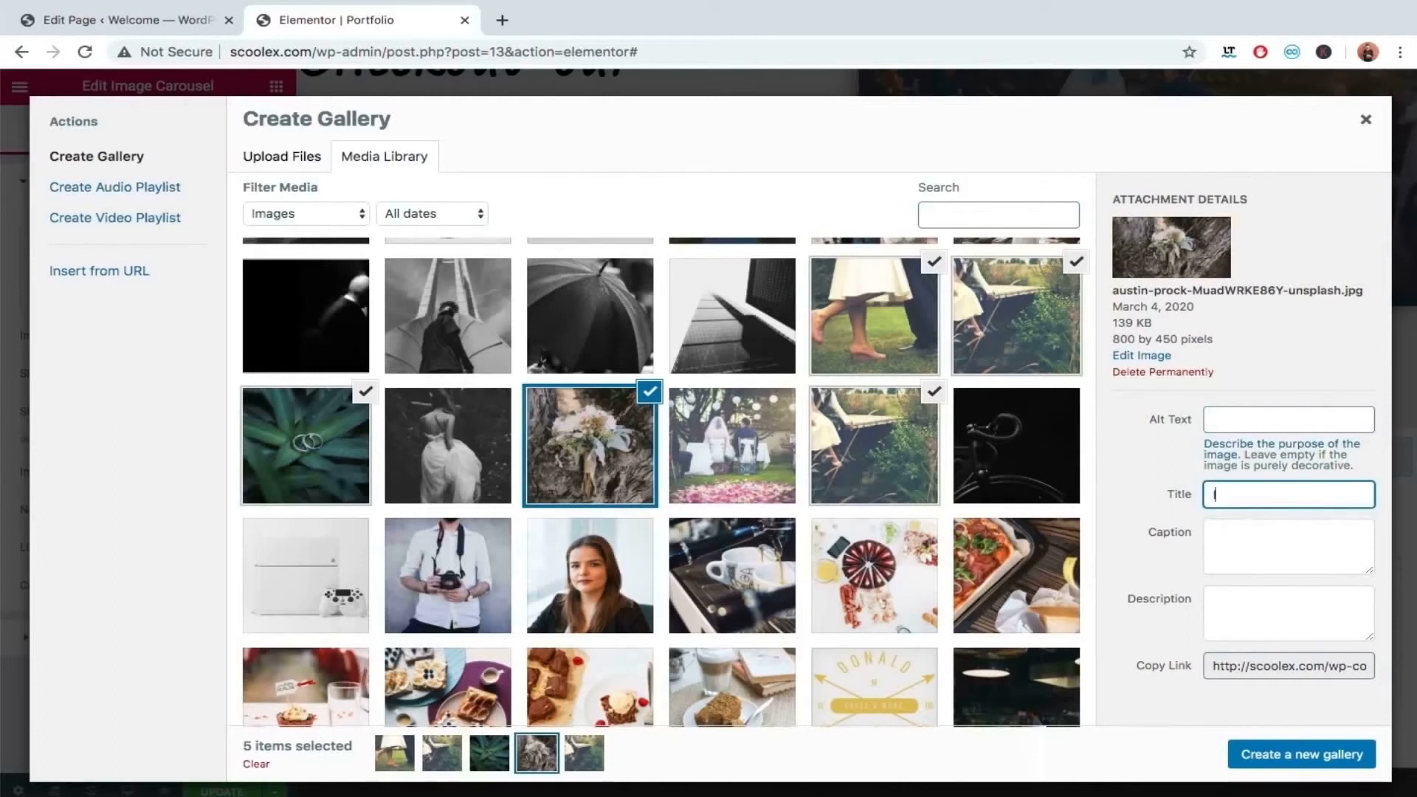
text(Image 4)
Step: Change the title of the photo of rings on green leaves to "Image 3"
click(339, 439)
click(1271, 502)
key(super+a)
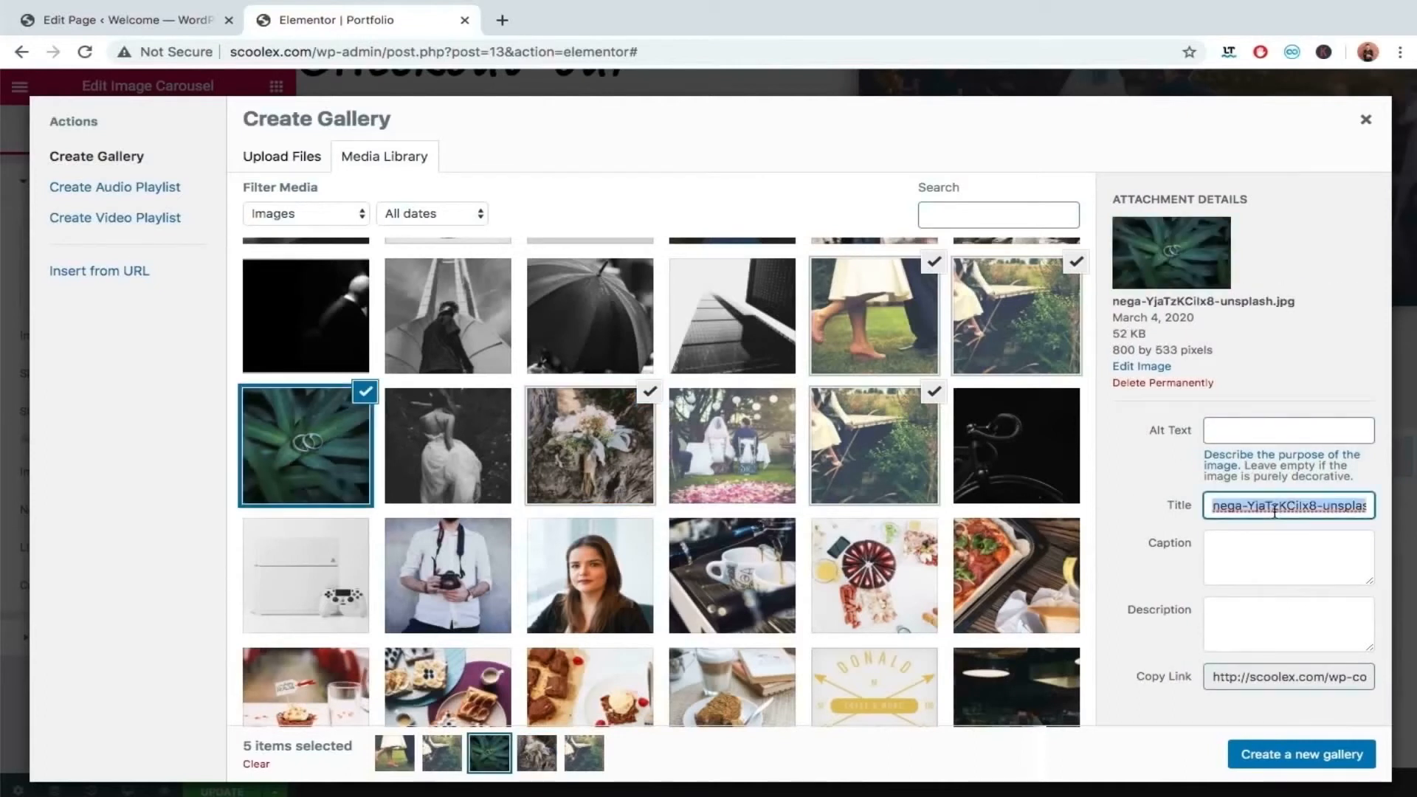
text(Image 3)
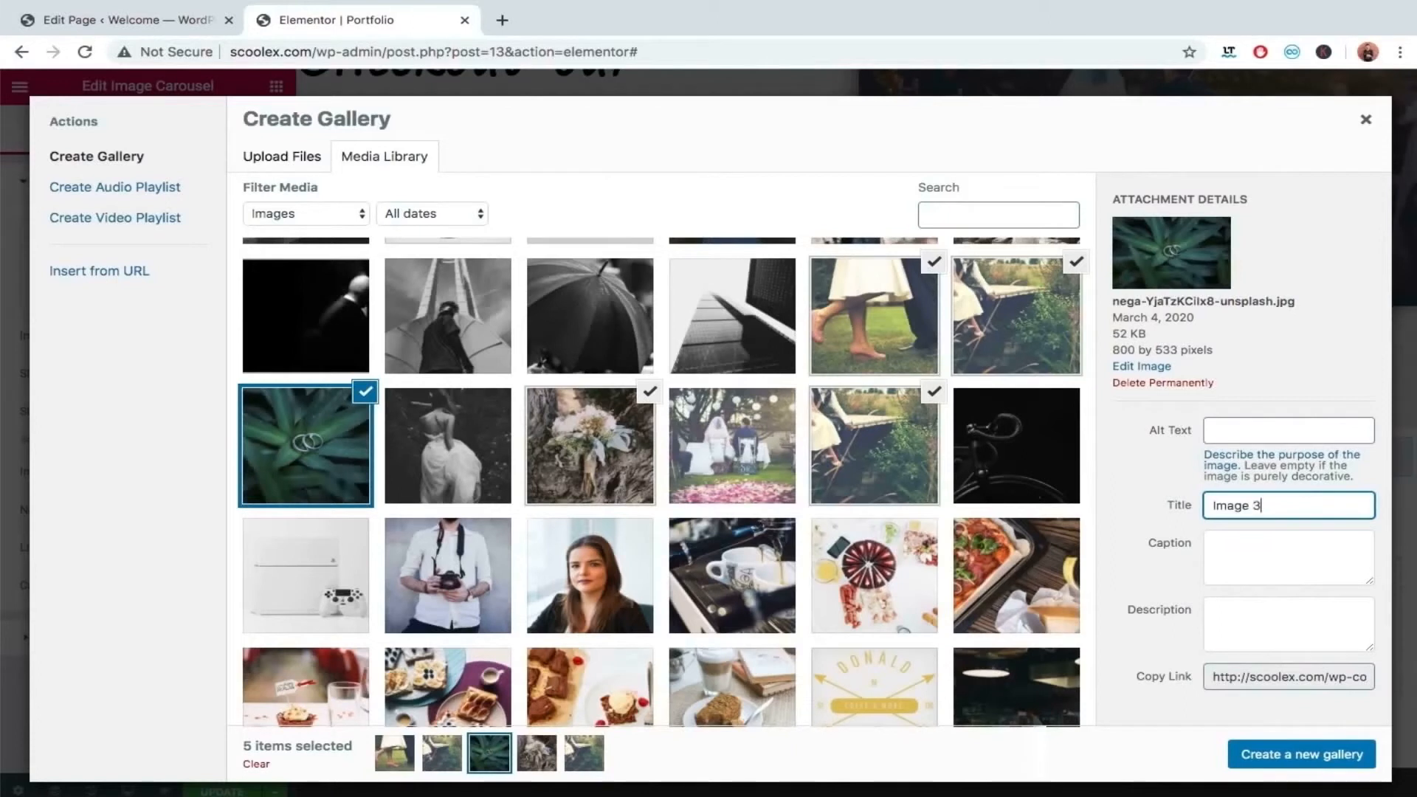
Step: Change the title of the garden bench photo beside the dancing feet photo to "Image 3"
click(1056, 333)
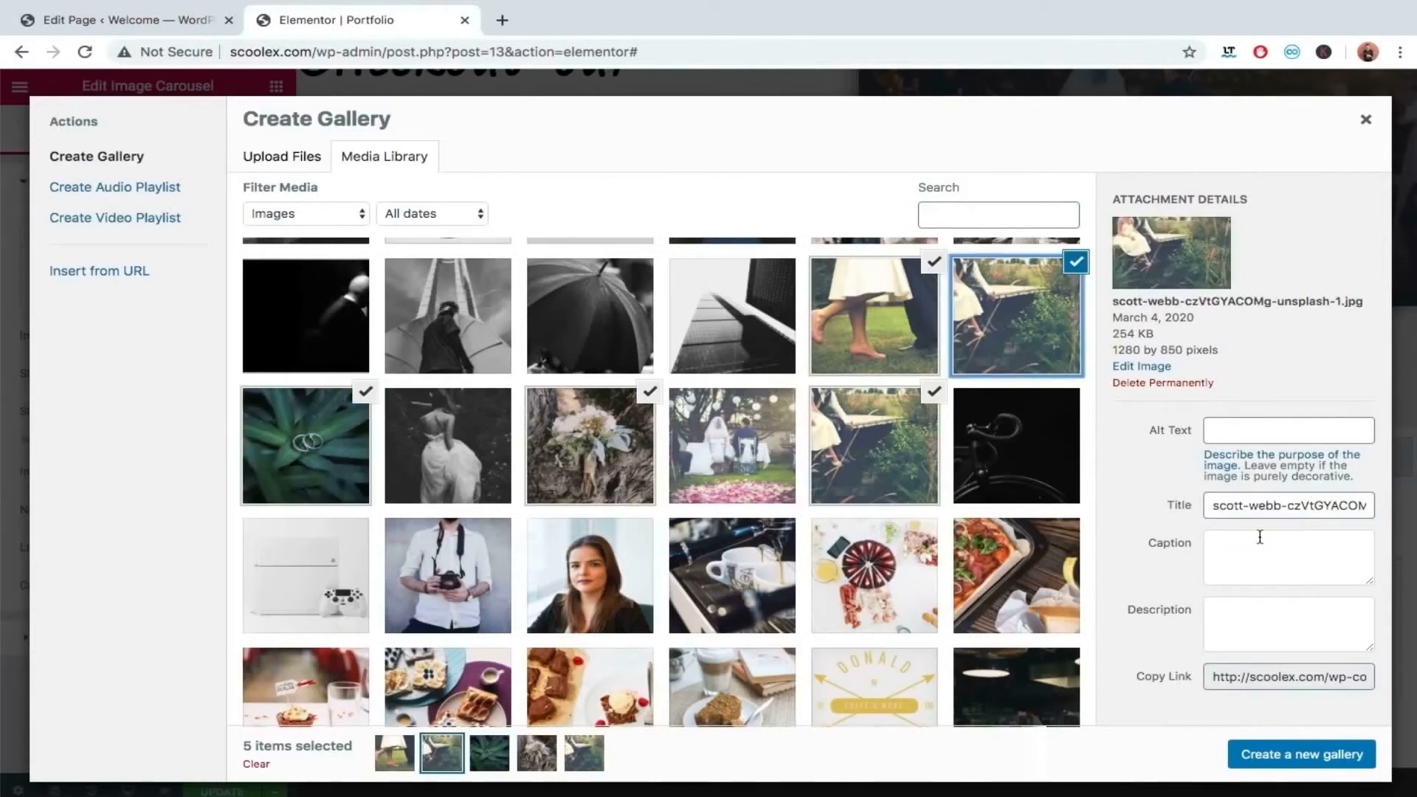
click(1252, 509)
key(super+a)
text(I)
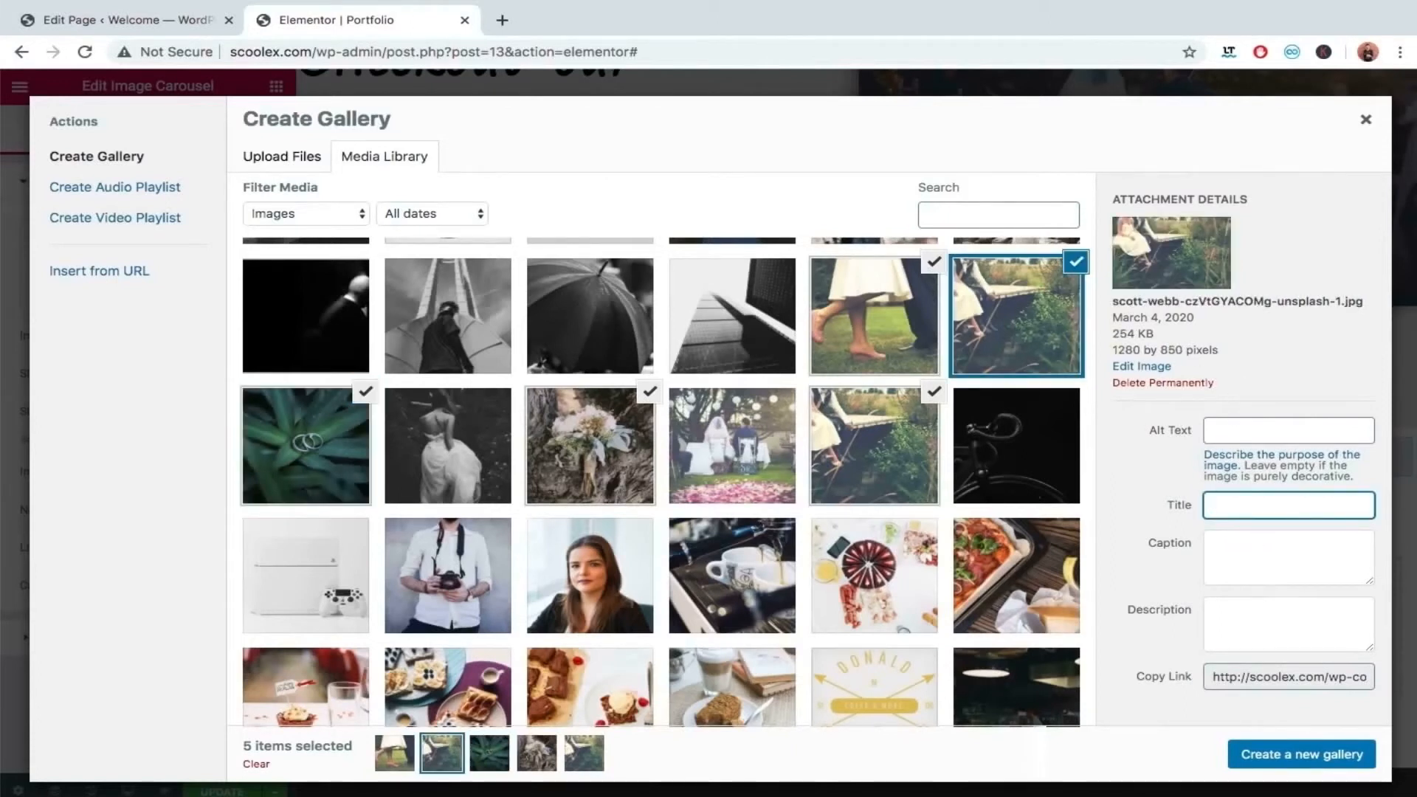
text(Image 3)
Step: Change the title of the dancing feet photo to "Image 2"
click(897, 319)
click(1219, 506)
key(super+a)
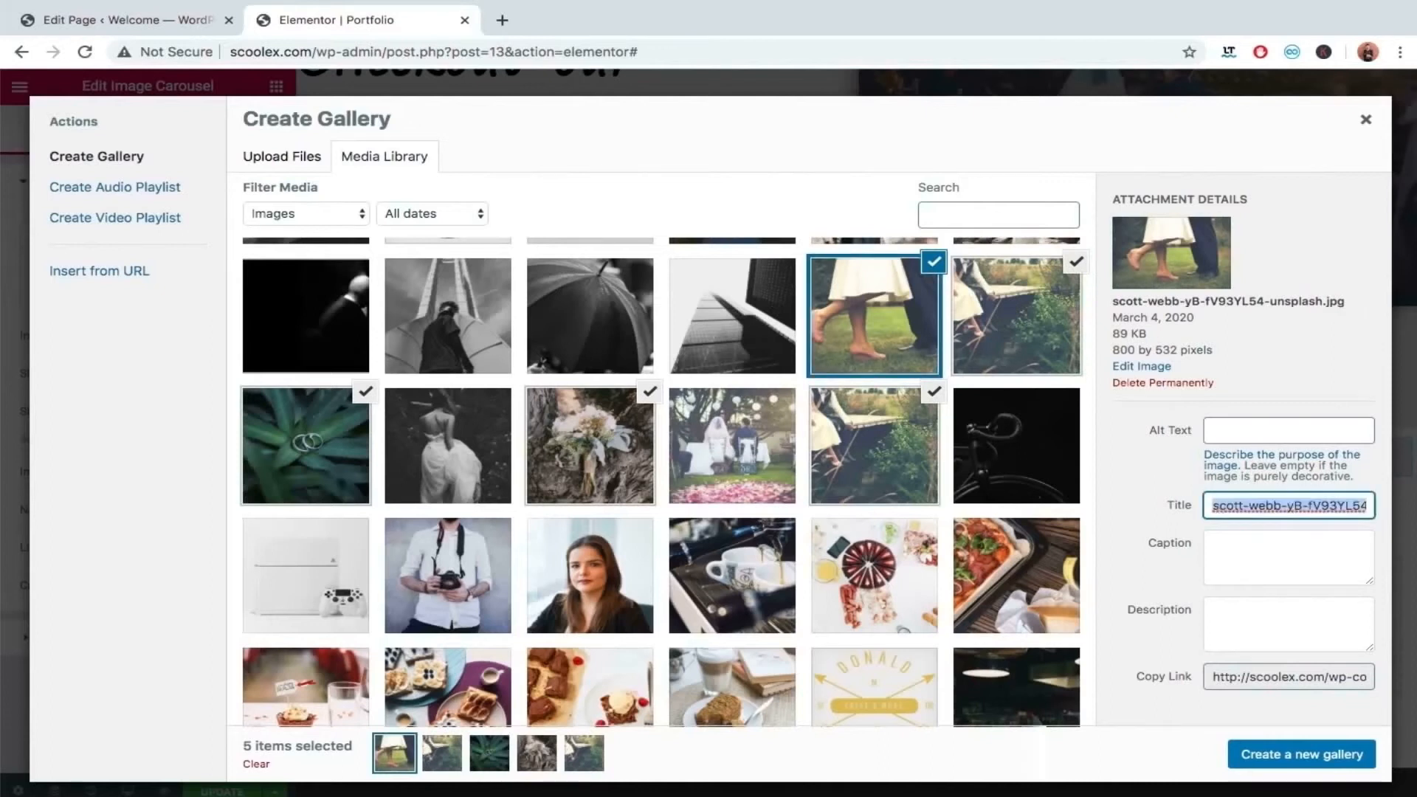
text(IImage 2)
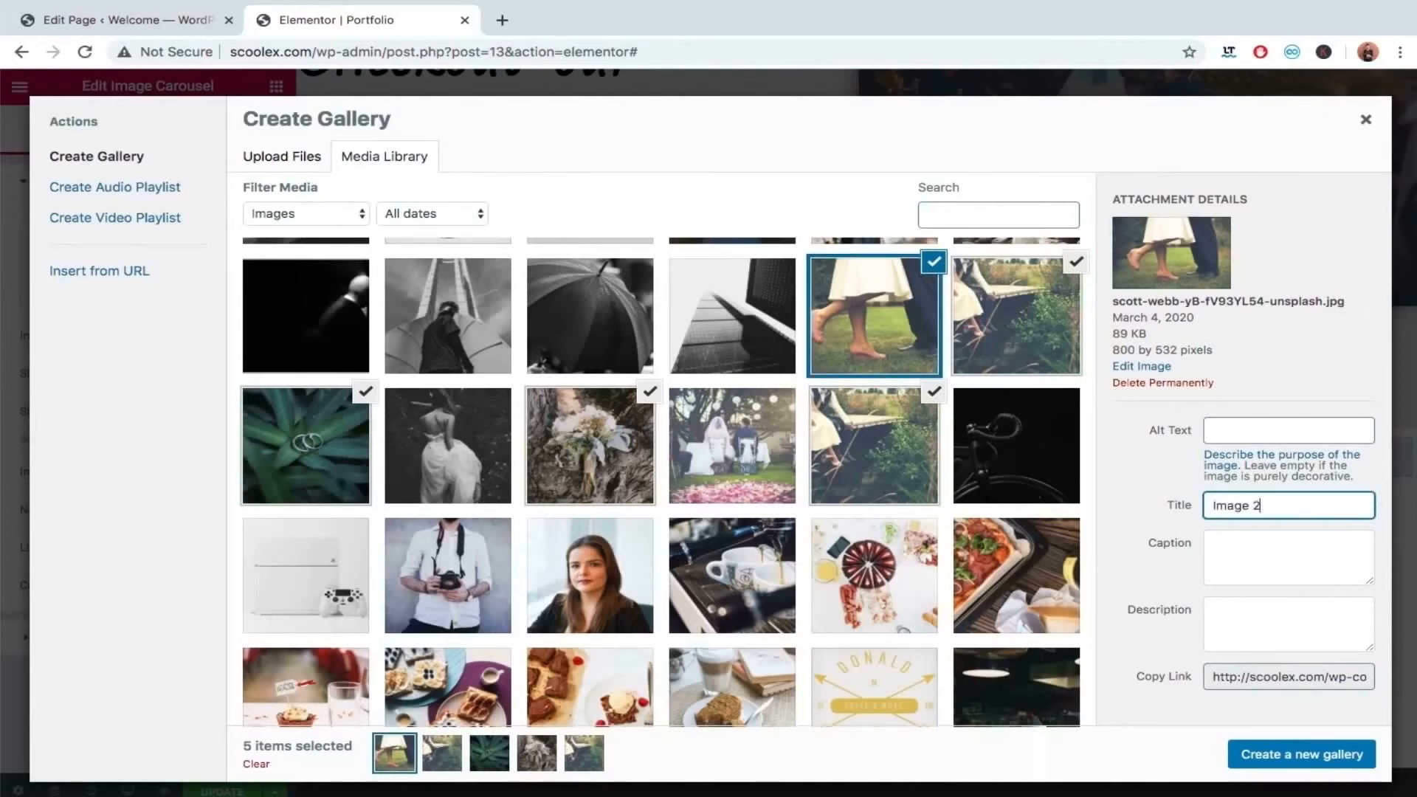
Step: Add the black-and-white bride photo back to the gallery selection and change its title to "Image 1"
scroll(670, 470, up, 2)
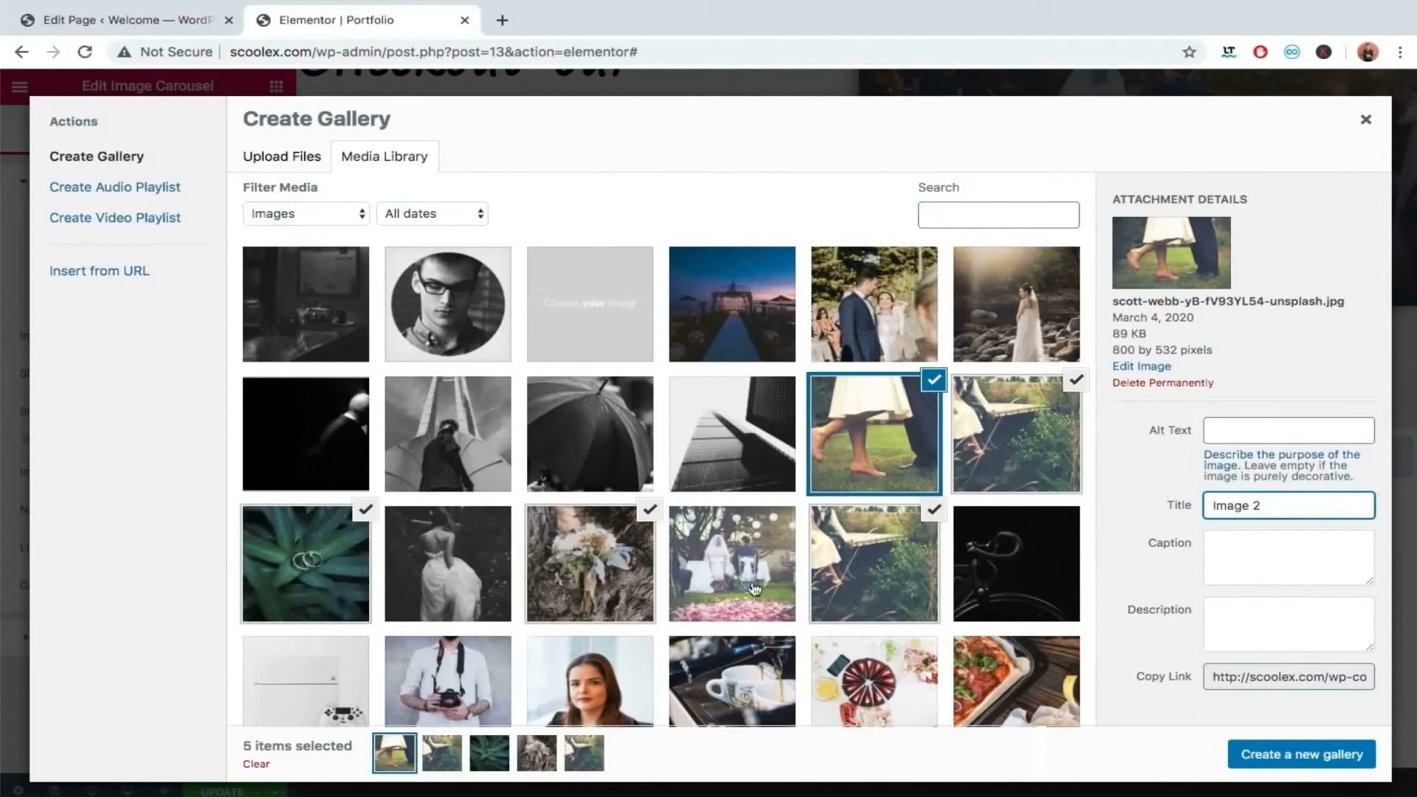
click(453, 538)
click(1236, 520)
triple_click(1236, 521)
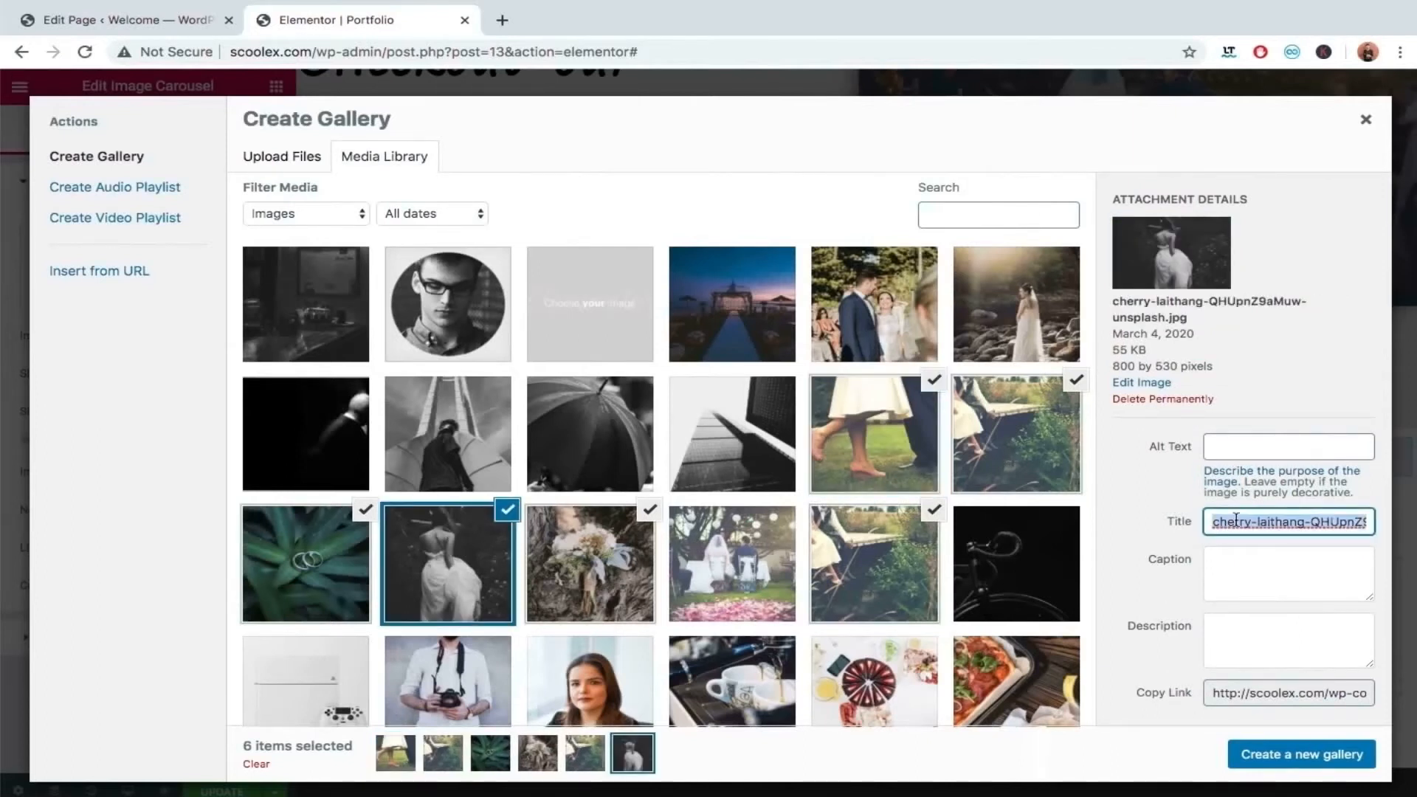
text(Image 1)
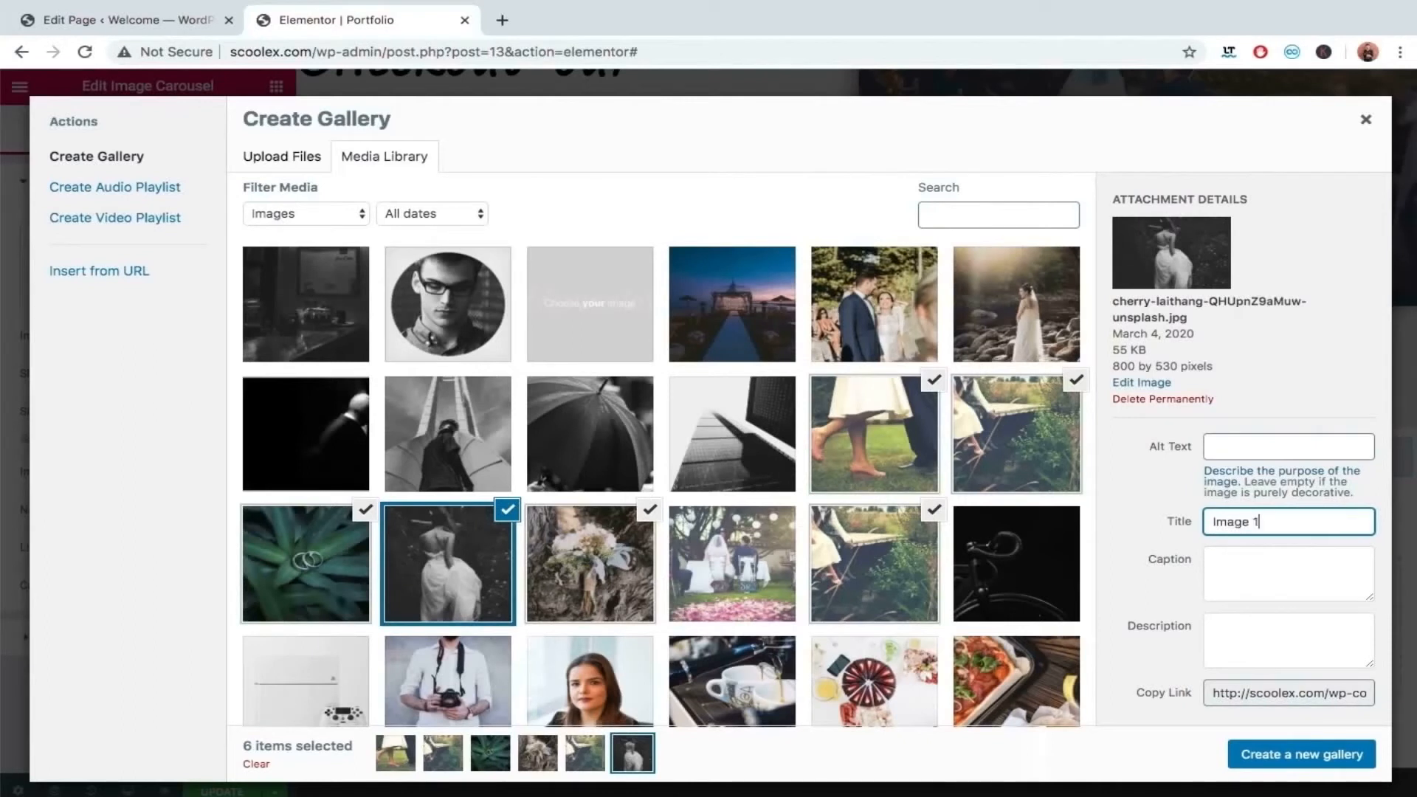
Step: Create a new gallery from the selected photos and caption the dancing feet photo "Image 1"
click(1301, 756)
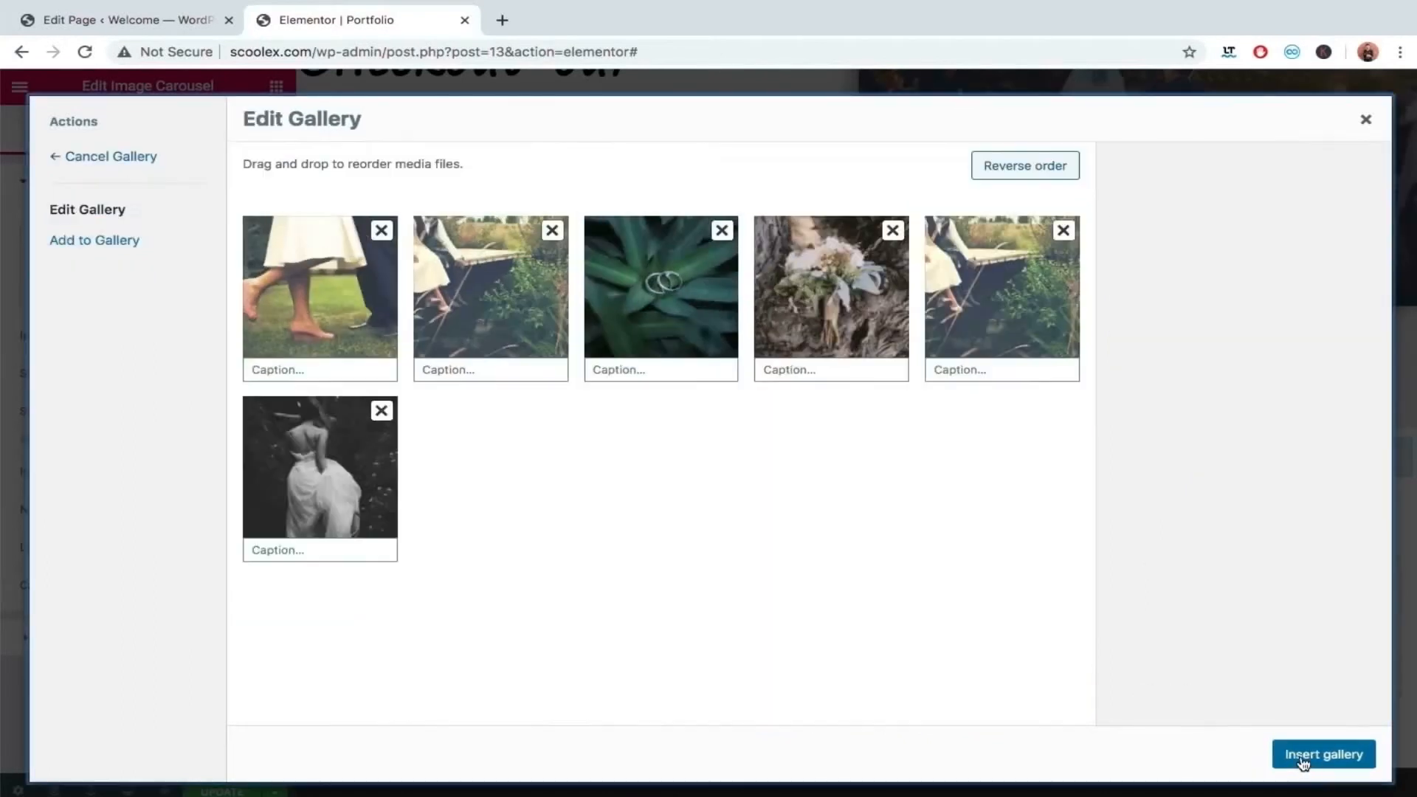
click(367, 369)
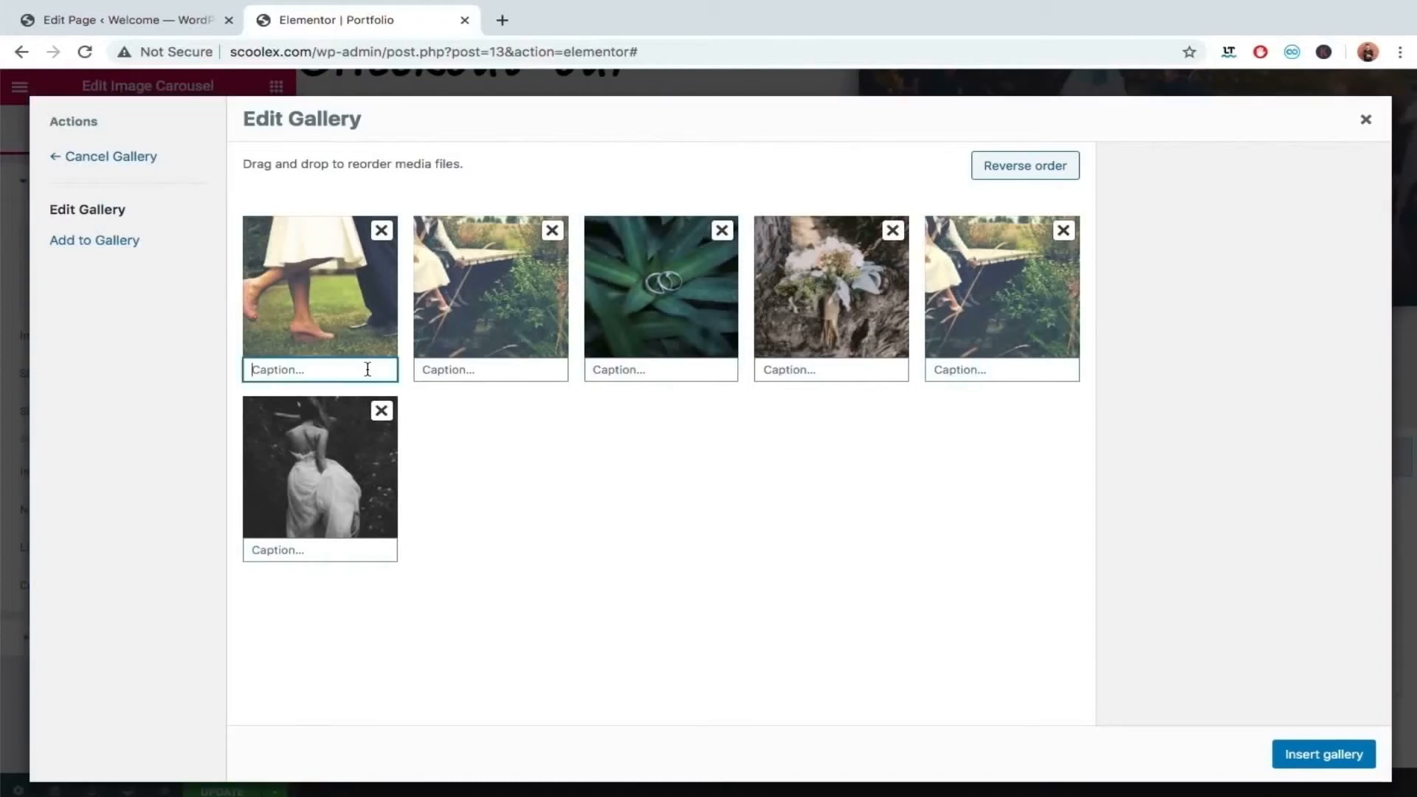
text(Imah)
text(ge 1)
key(ctrl+a)
Step: Caption the garden bench photo beside the dancing feet photo "Image 2"
click(498, 368)
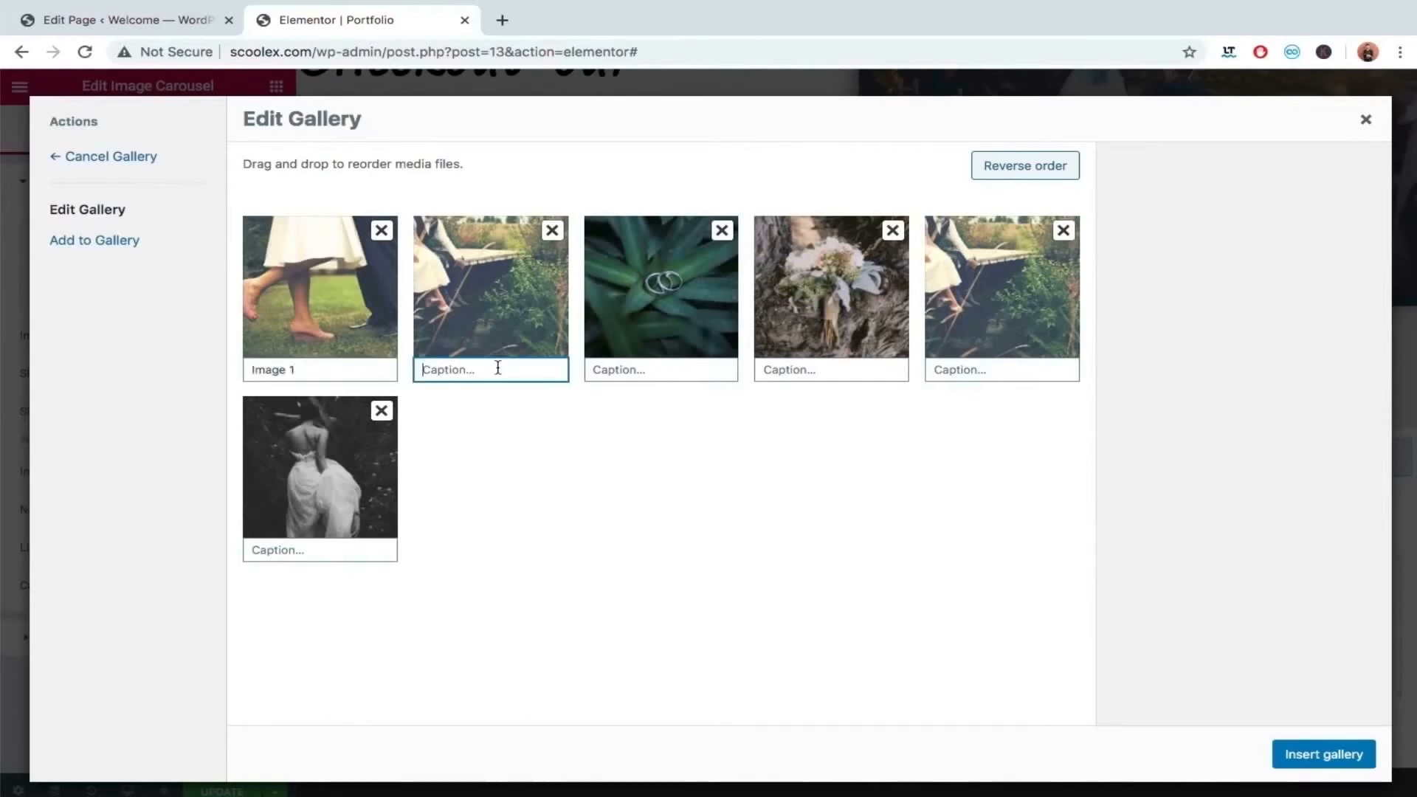
text(Image 2)
key(BackSpace)
text(2)
key(Tab)
Step: Caption the photo of rings on green leaves "Image 3"
click(695, 368)
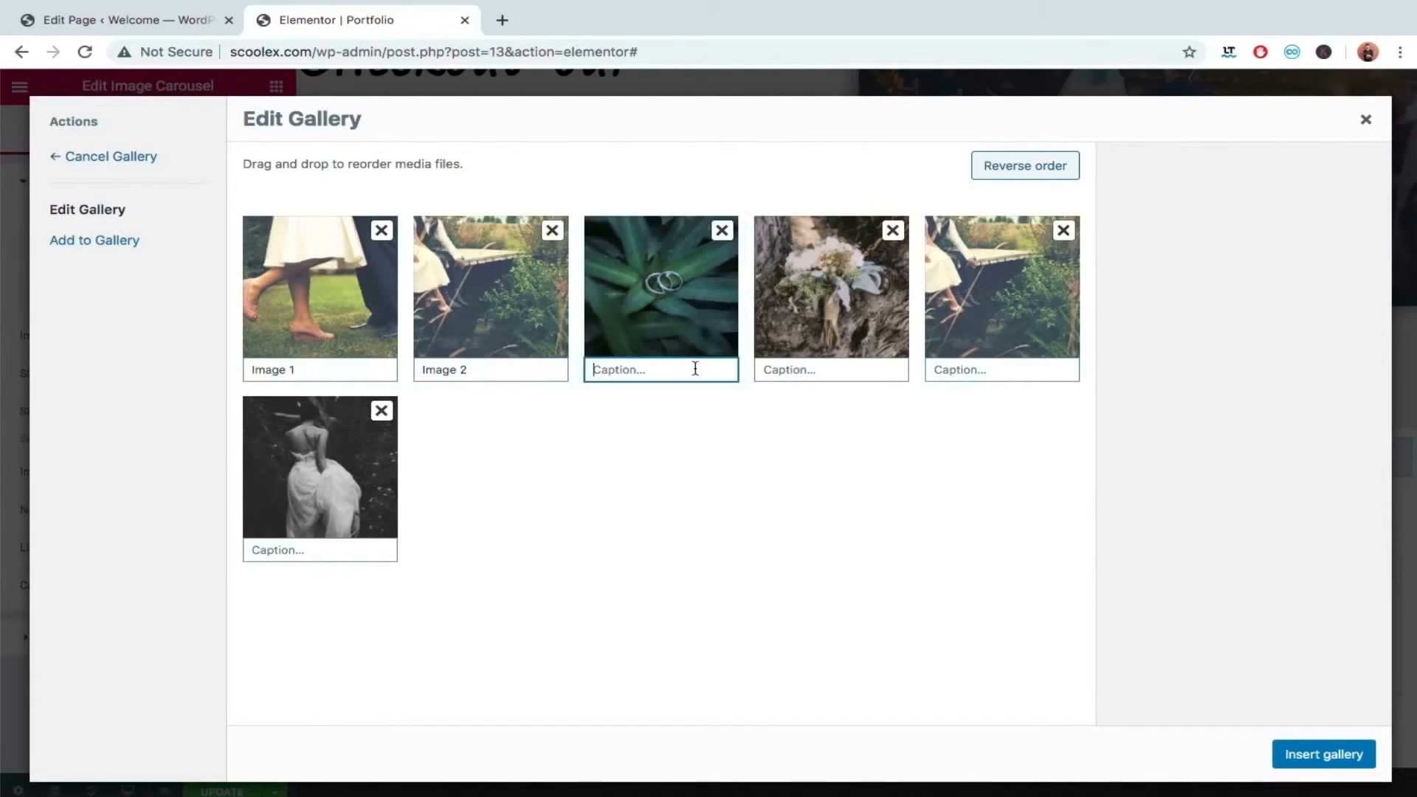
text(Image 3)
key(BackSpace)
text(3)
key(Tab)
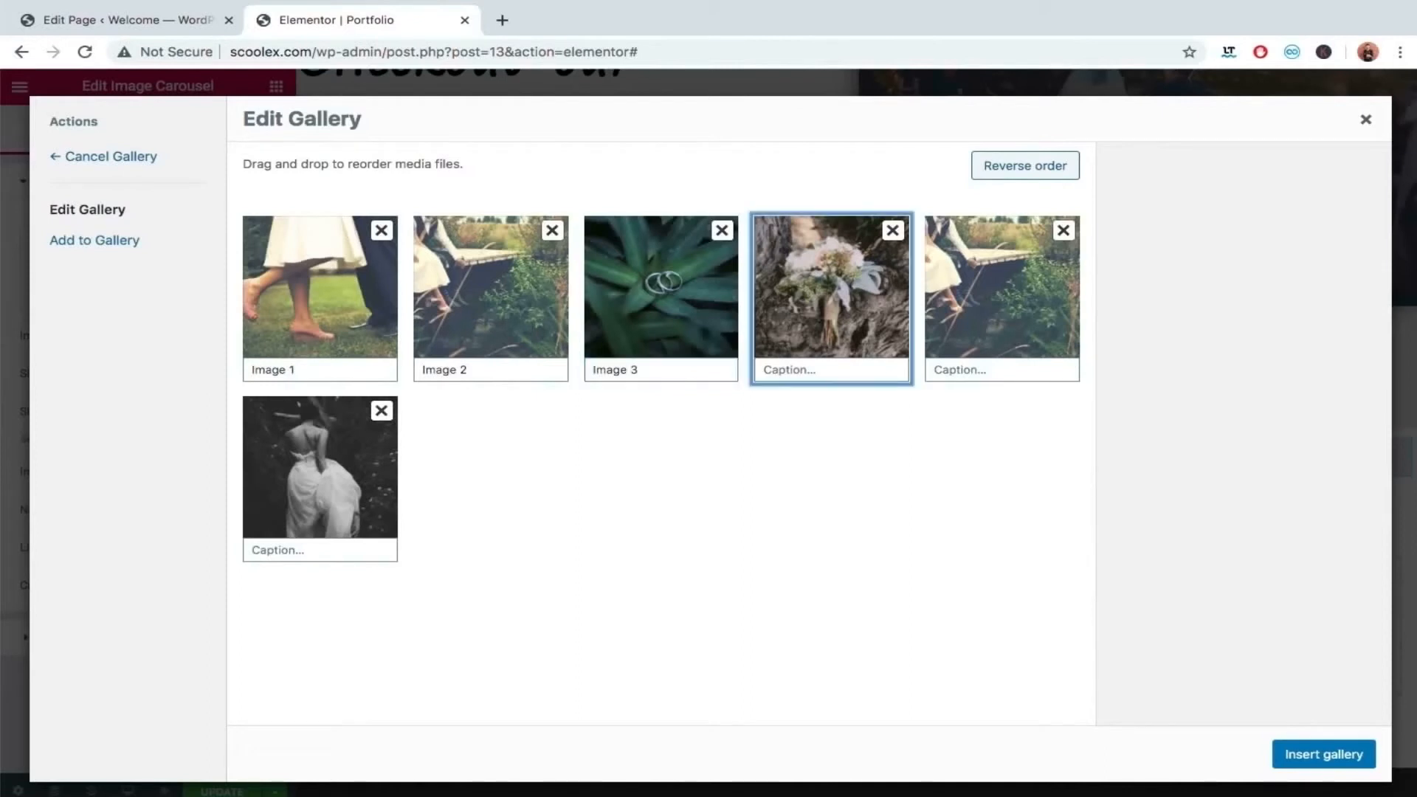
Step: Caption the bouquet photo "Image 4"
click(781, 370)
text(Image 3)
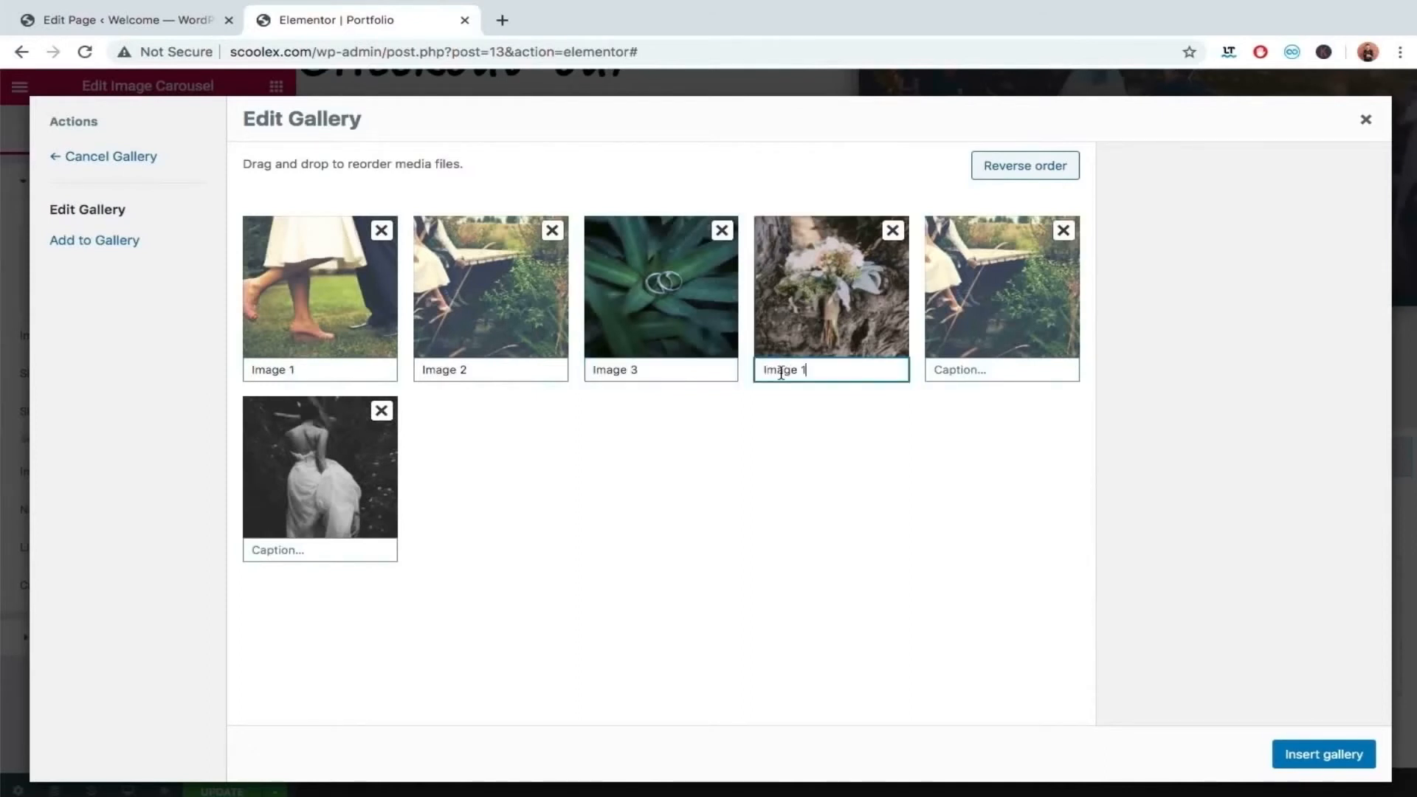
key(BackSpace)
text(4)
Step: Caption the second garden bench photo, beside the bouquet photo, "Image 5"
click(1021, 370)
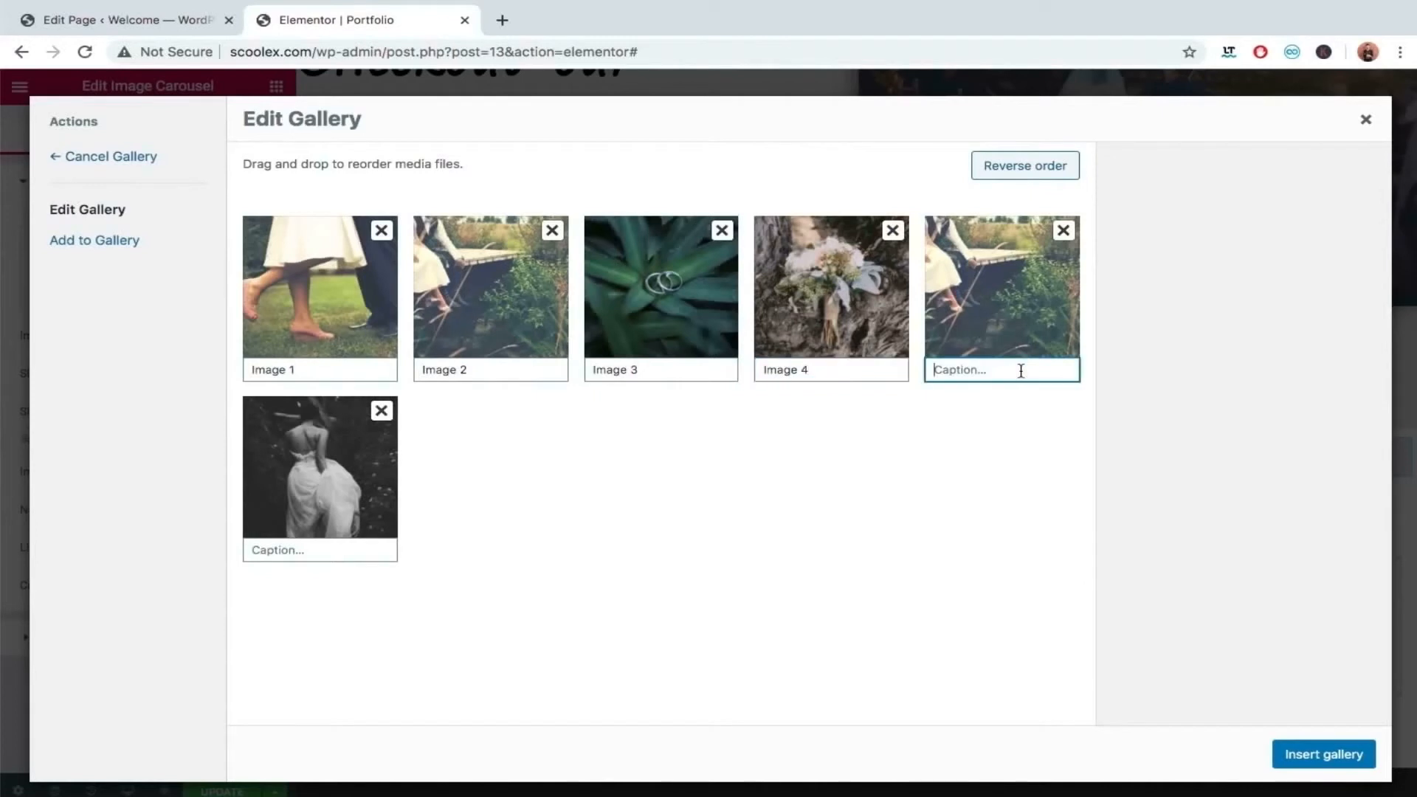
text(Image 4)
key(BackSpace)
text(5)
Step: Caption the black-and-white bride photo "Image 6" and insert the gallery into the carousel
click(305, 549)
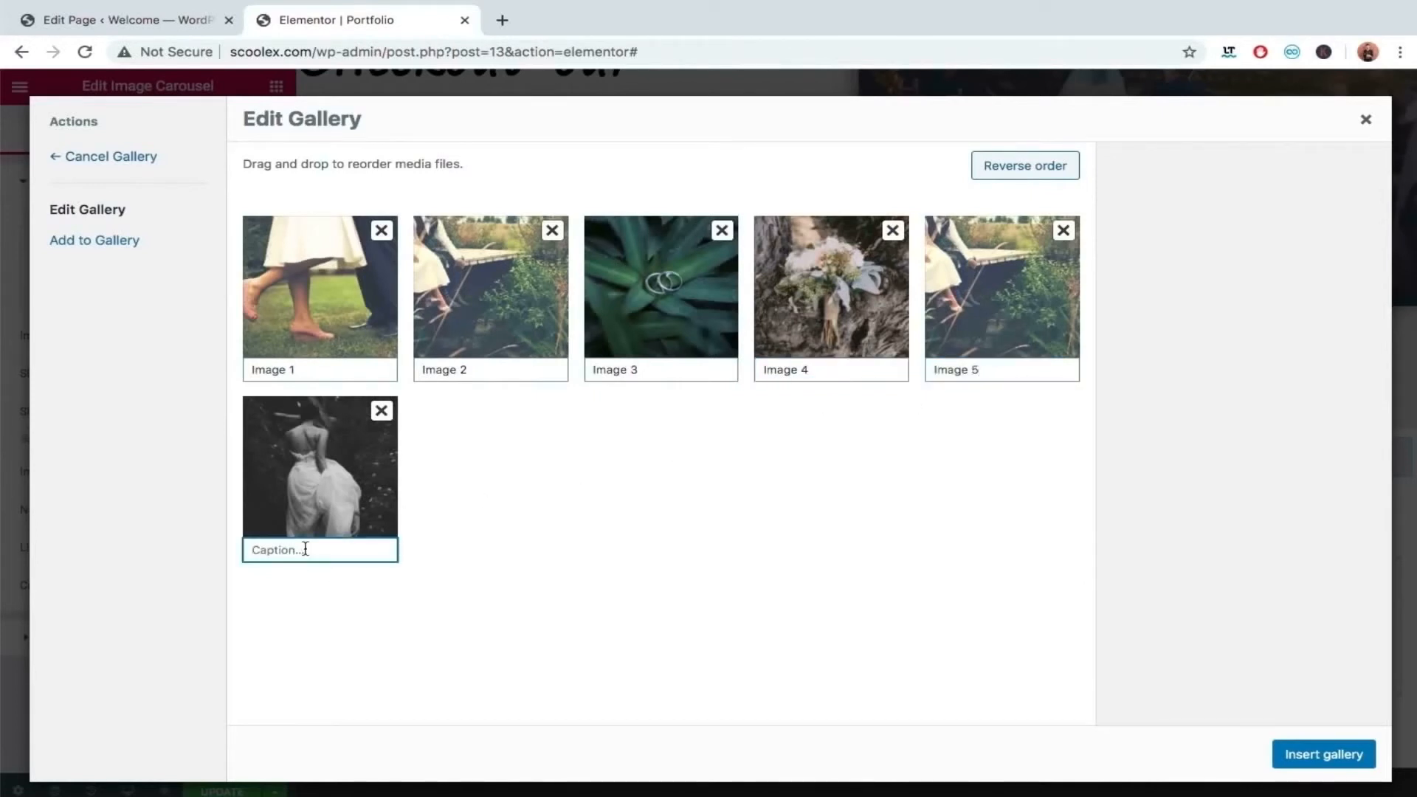
text(Image 16)
key(Left)
key(BackSpace)
click(1303, 755)
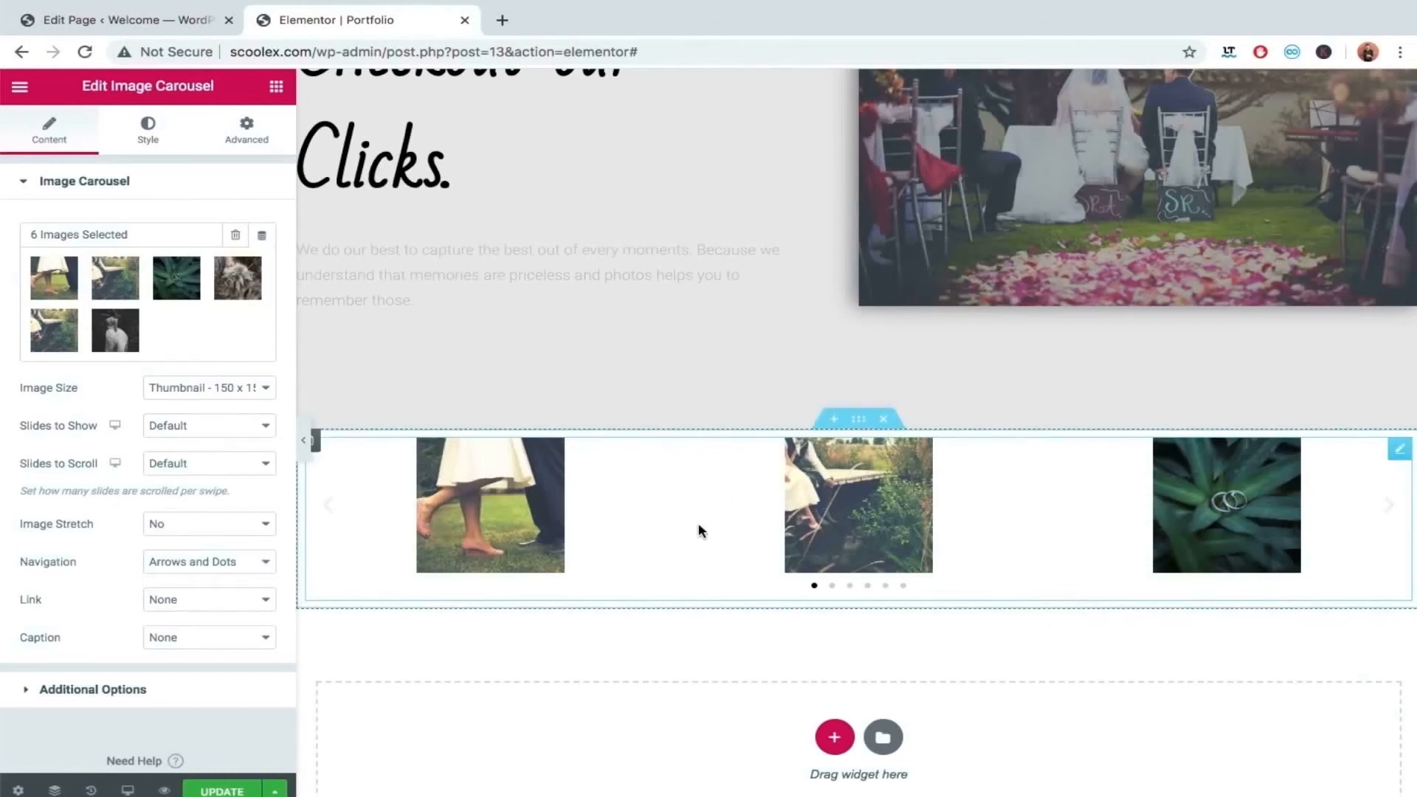
Step: Set the carousel to show 4 slides and its image size to Medium - 300 x 300
click(183, 428)
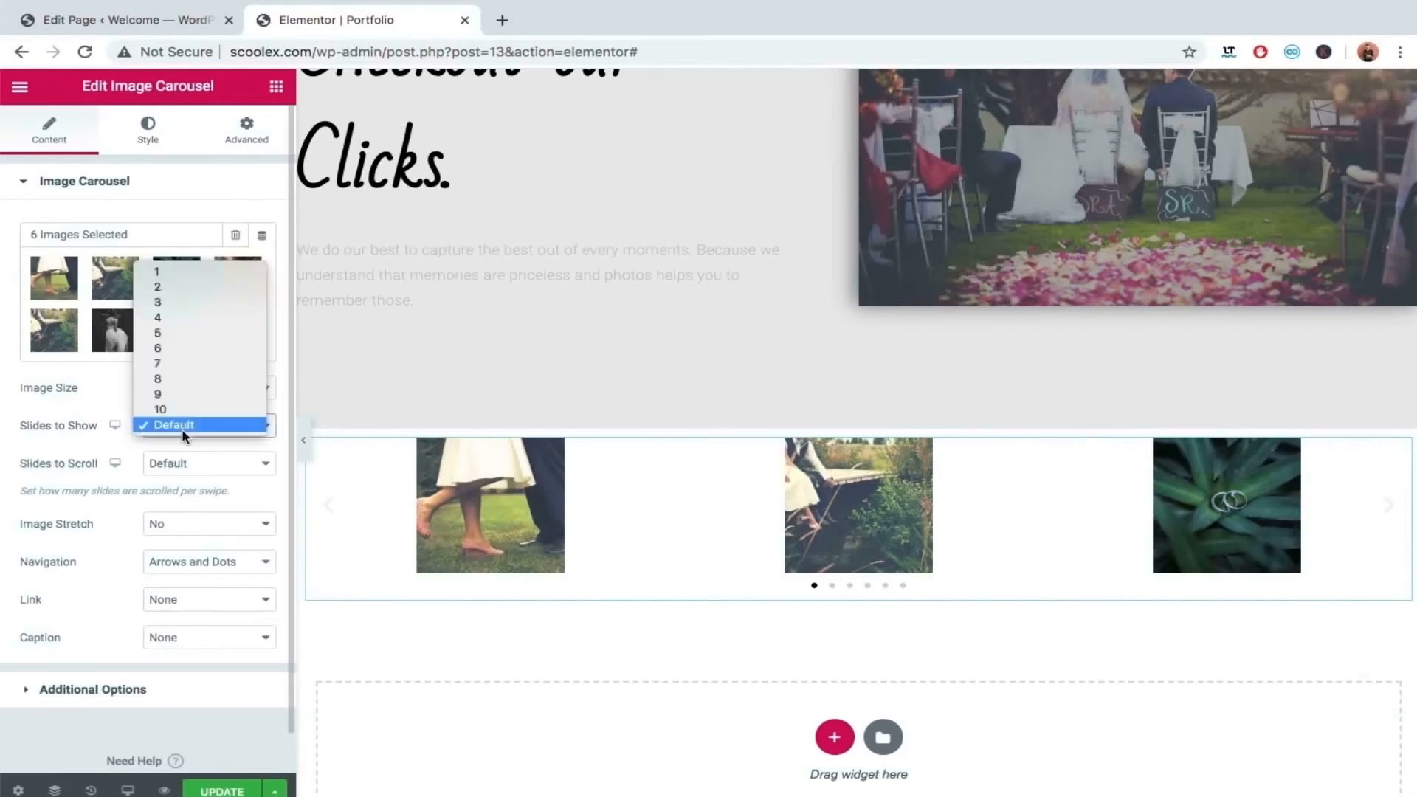
click(161, 317)
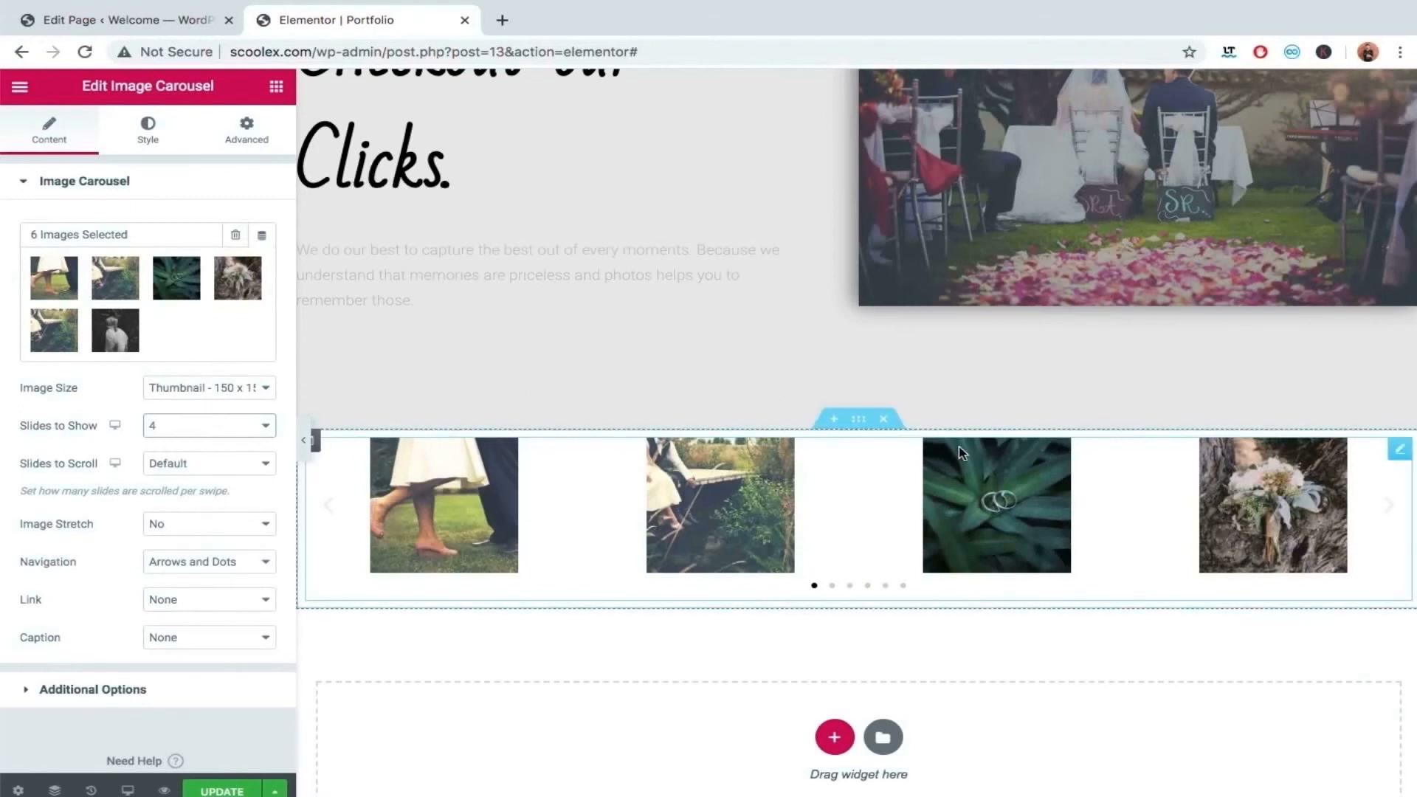
click(225, 388)
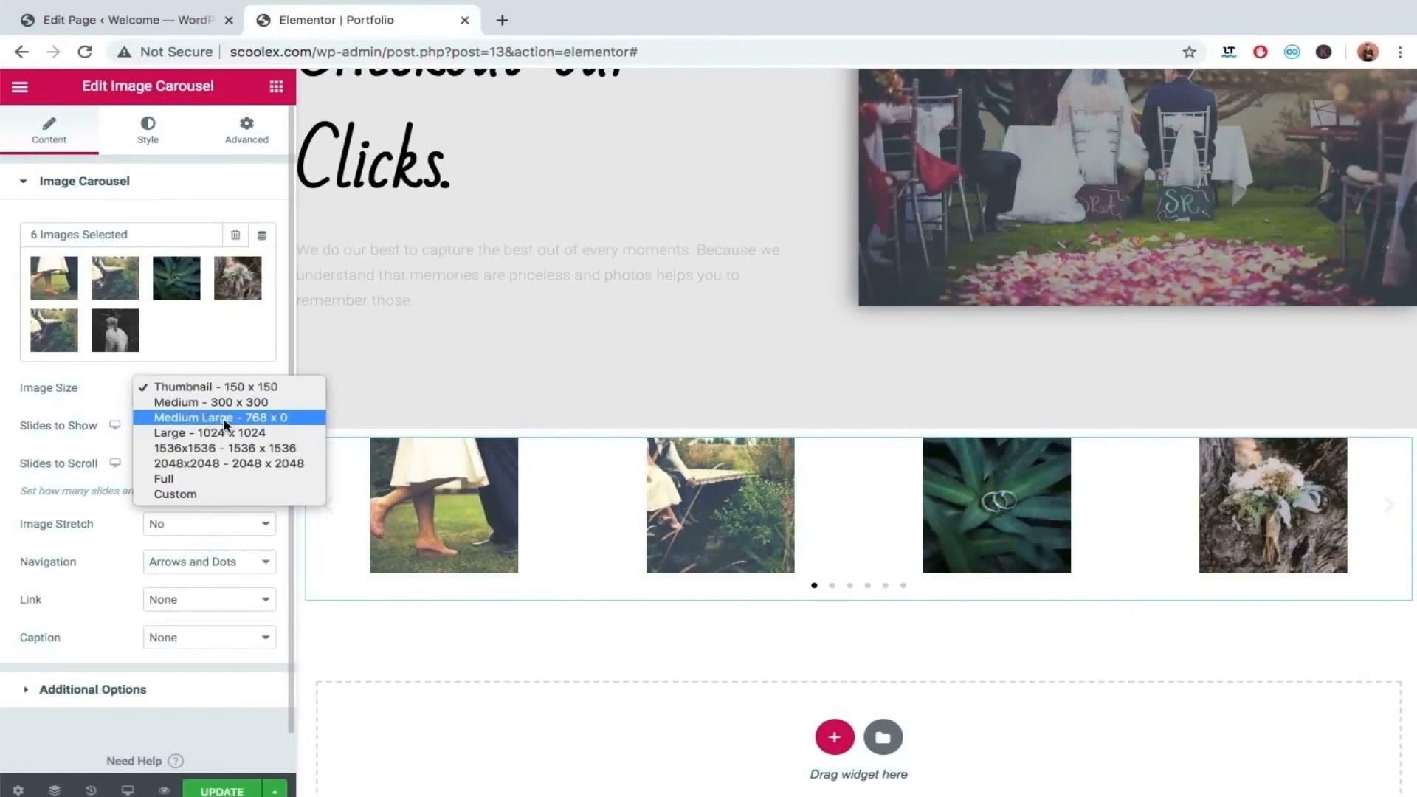
click(217, 404)
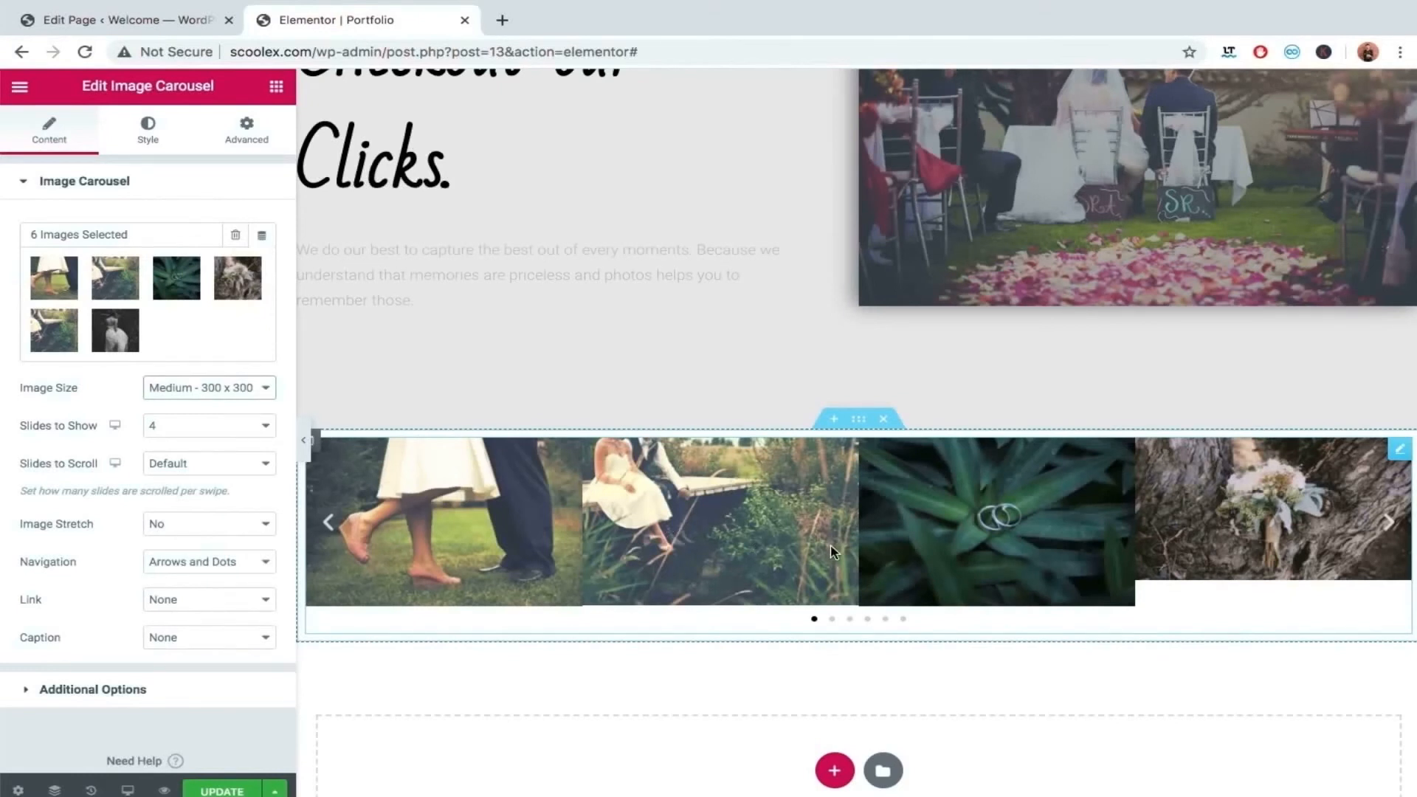
Step: Change the carousel's image size to Custom and apply a width and height of 300 x 300
click(230, 393)
click(201, 477)
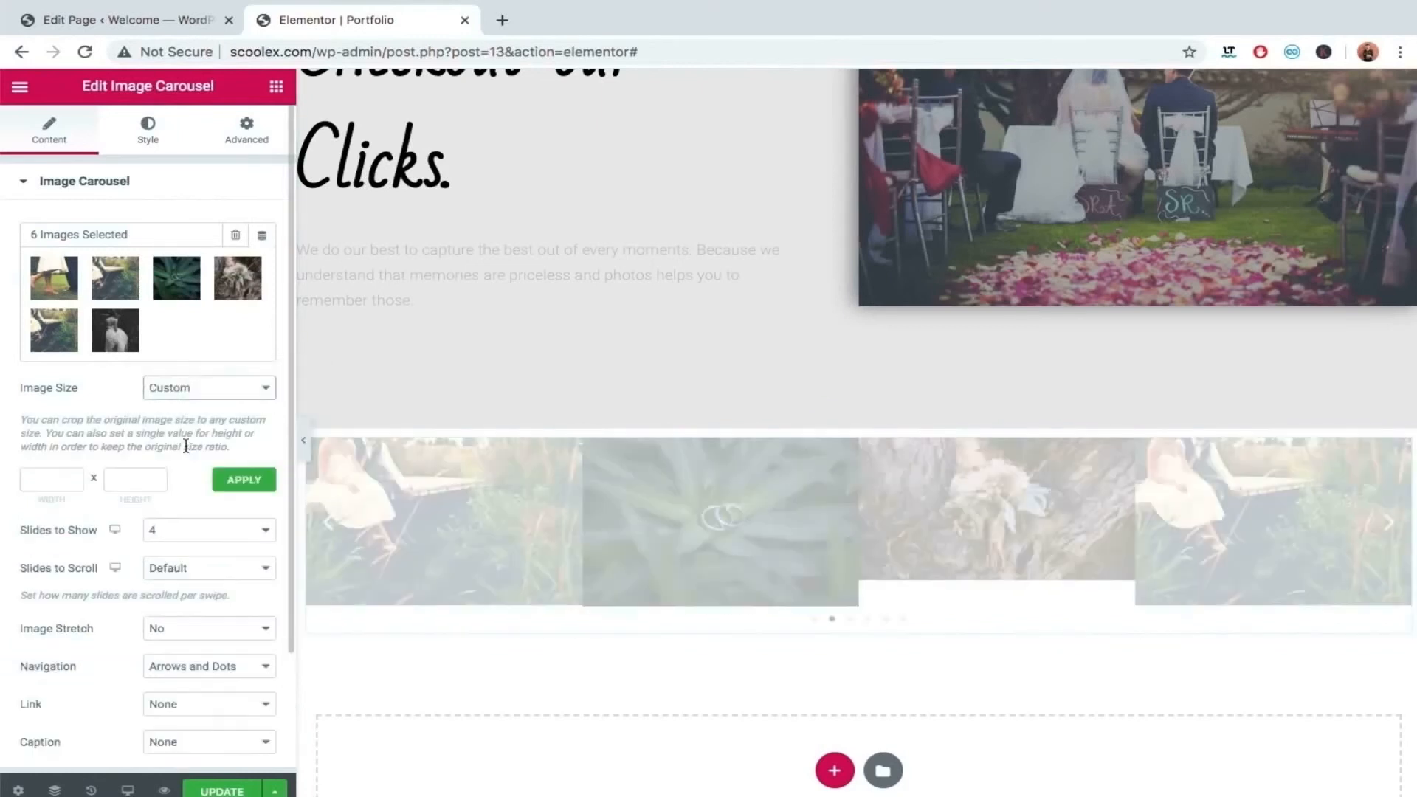
click(66, 478)
text(300)
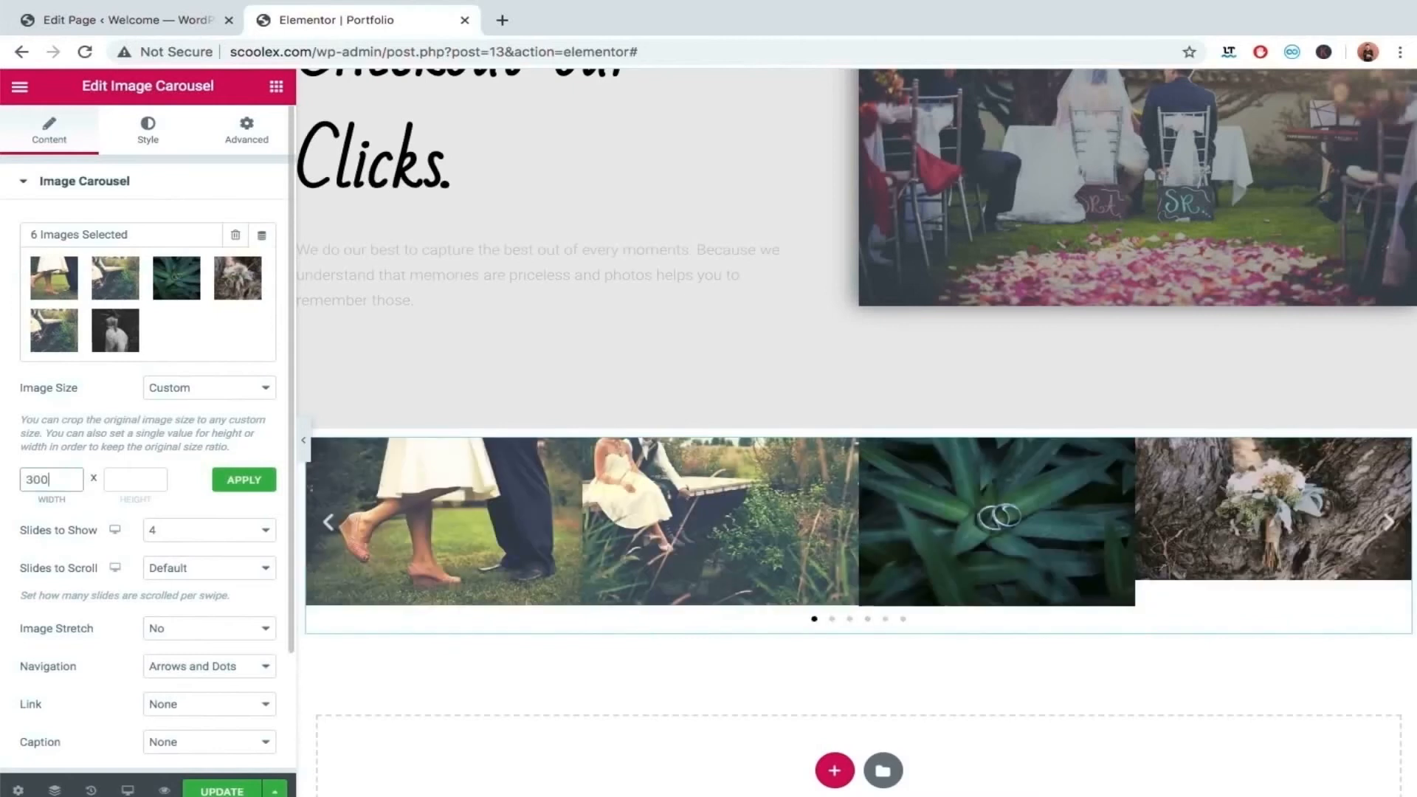
key(Tab)
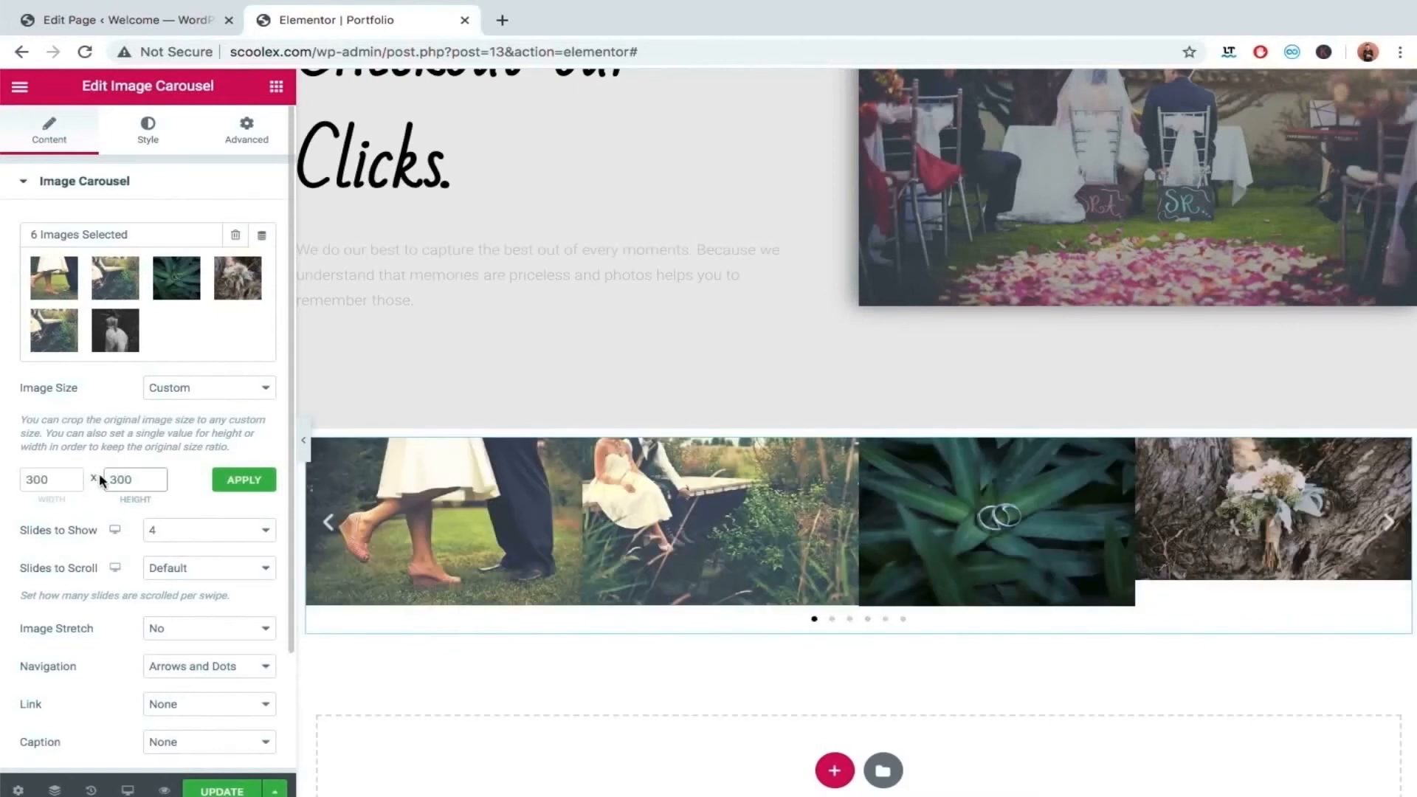
click(235, 481)
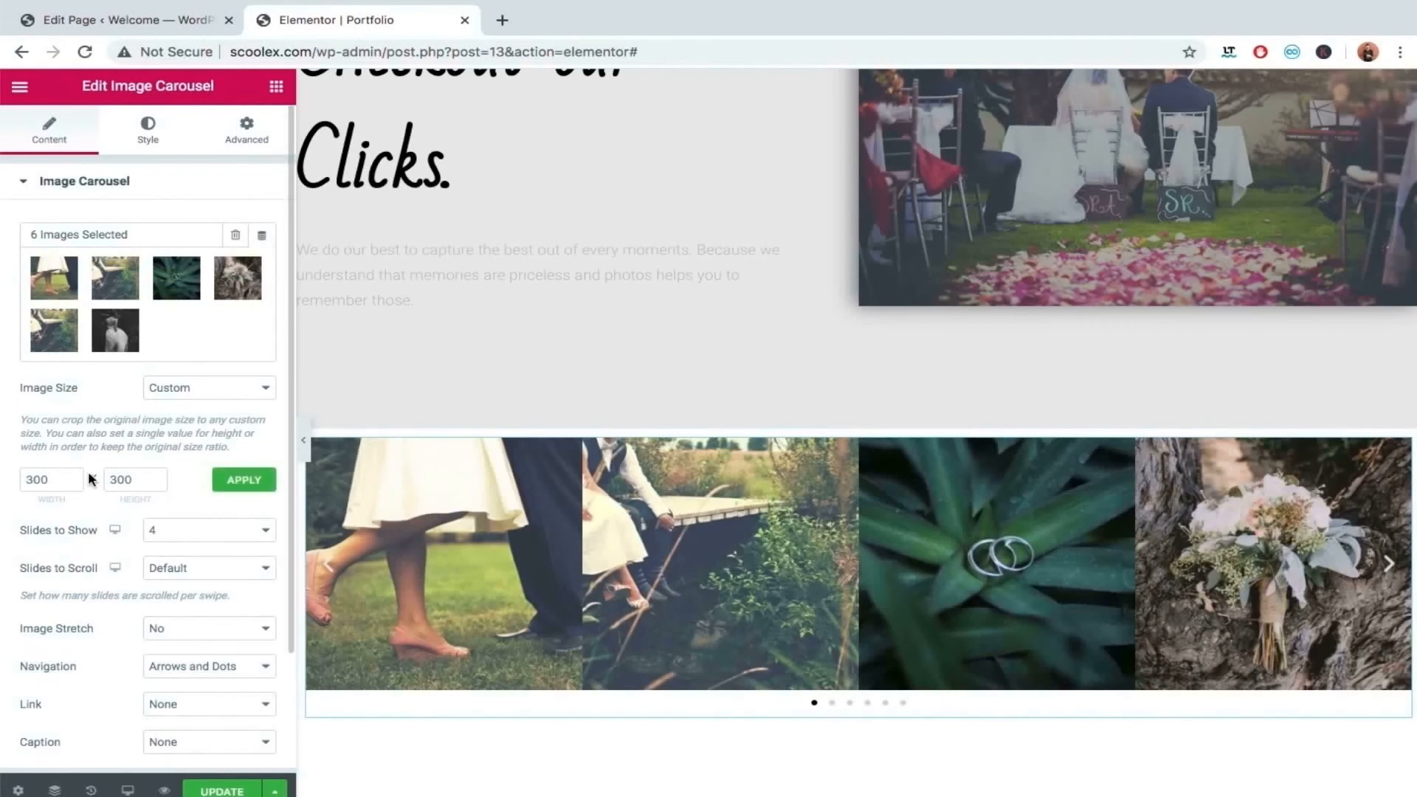
mouse_move(316, 434)
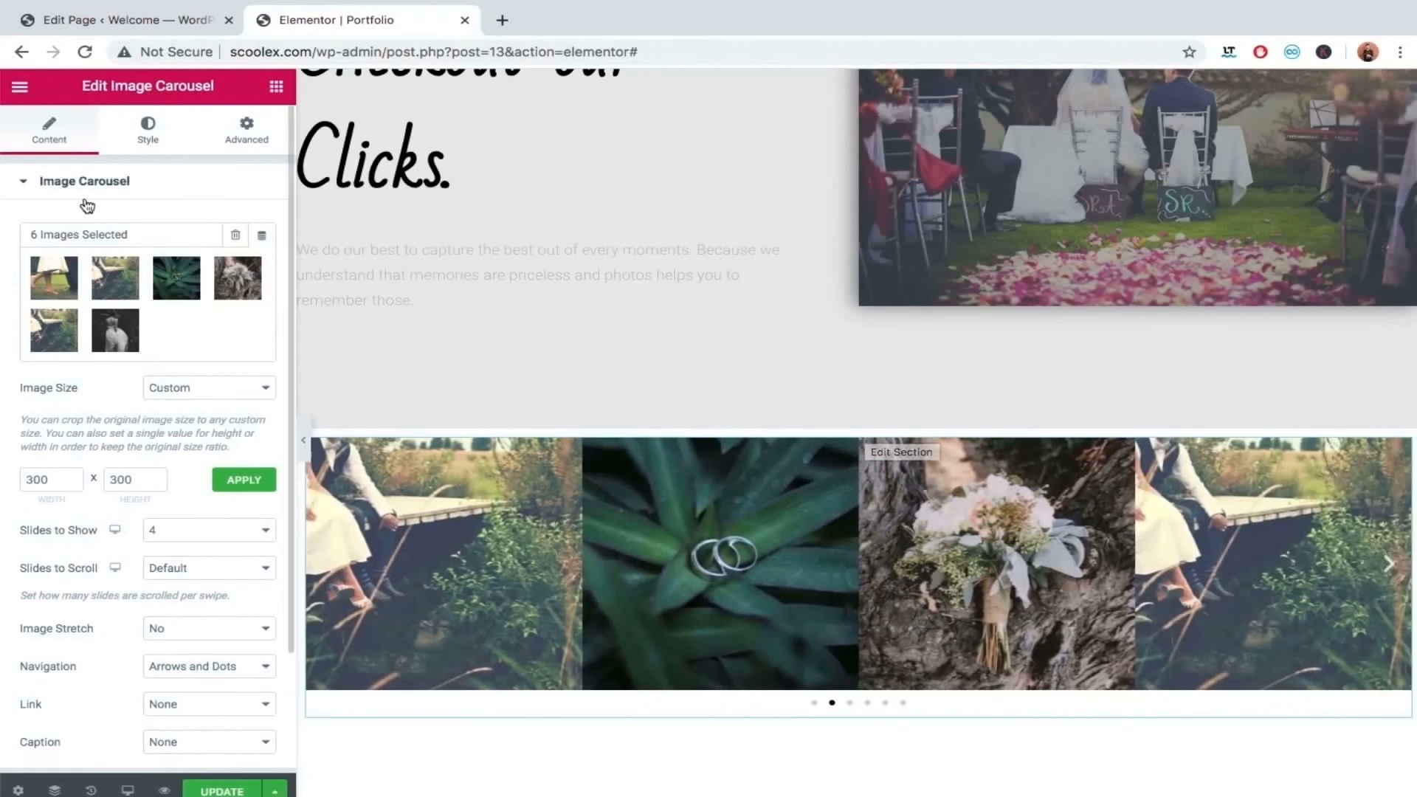
Step: Give the carousel images custom spacing of 41
click(146, 137)
click(27, 580)
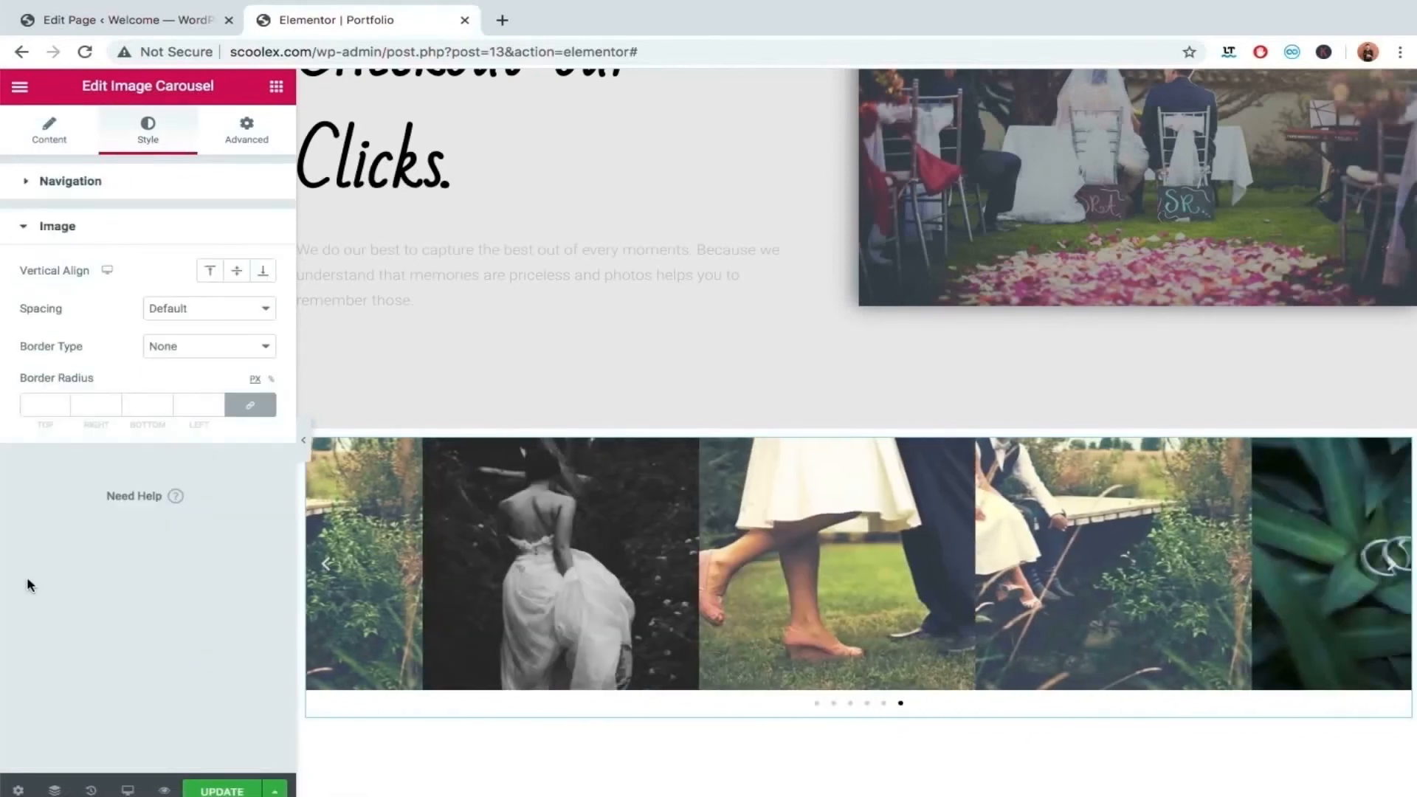
click(174, 313)
click(175, 321)
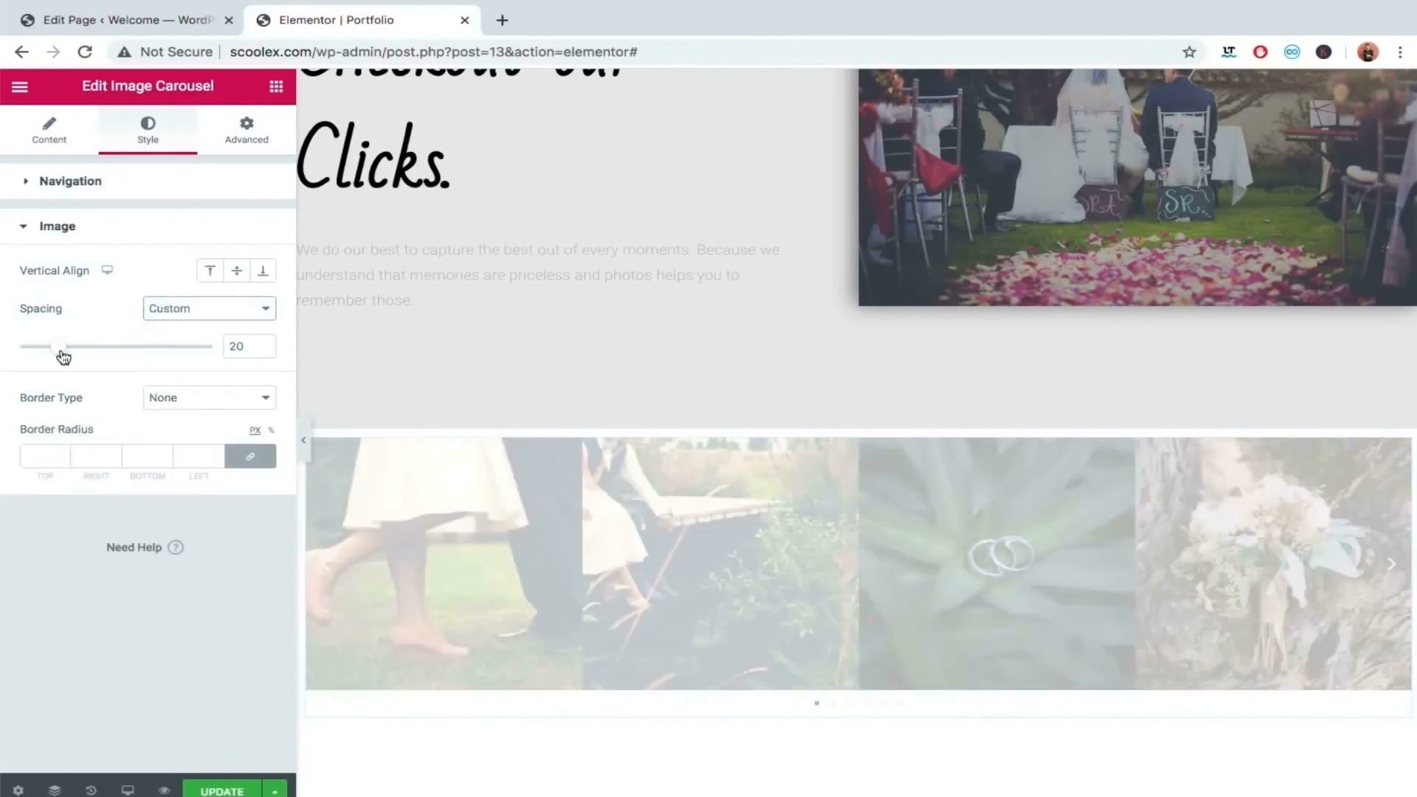
drag(64, 358, 104, 355)
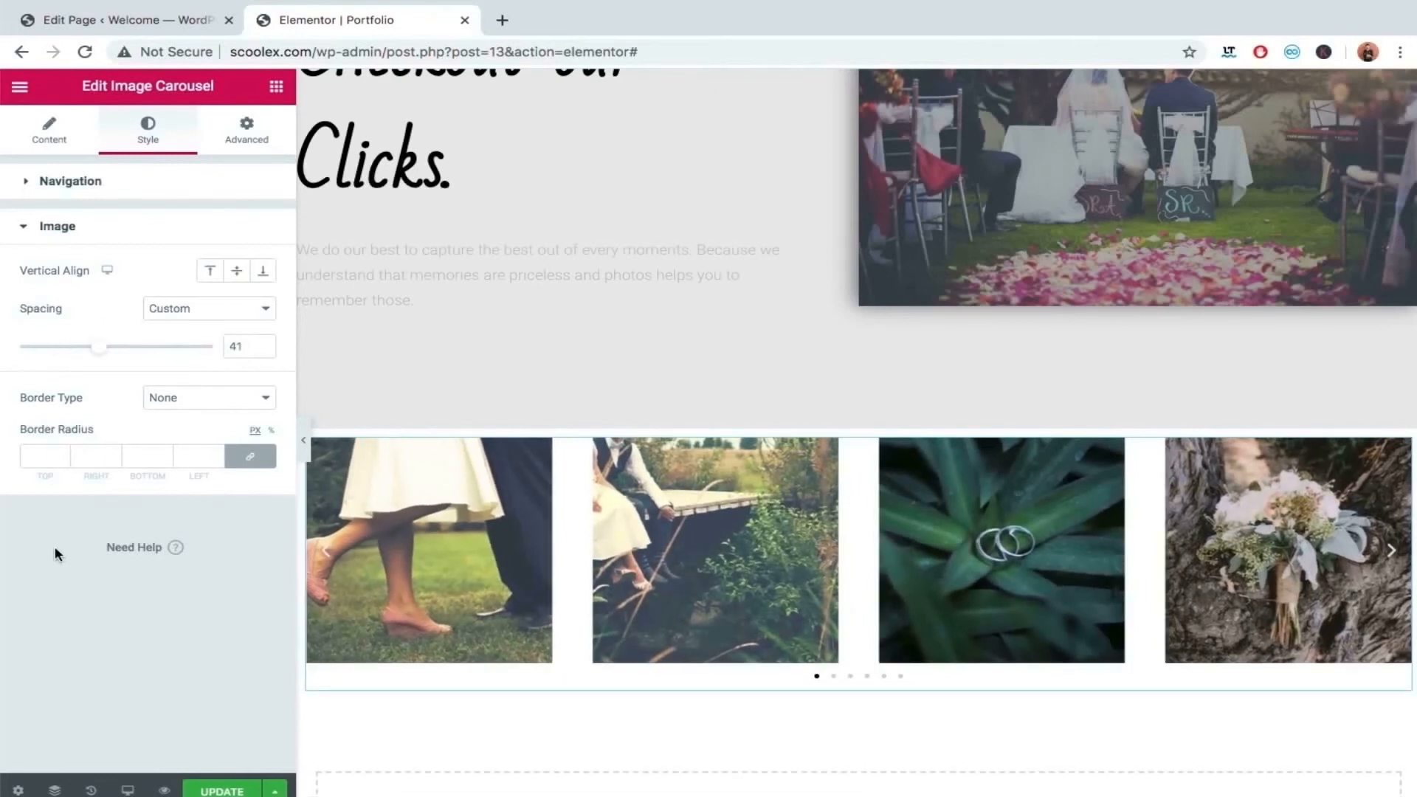
Step: Round the carousel images with a border radius of 34 px on all corners
click(64, 457)
text(2)
drag(64, 456, 63, 456)
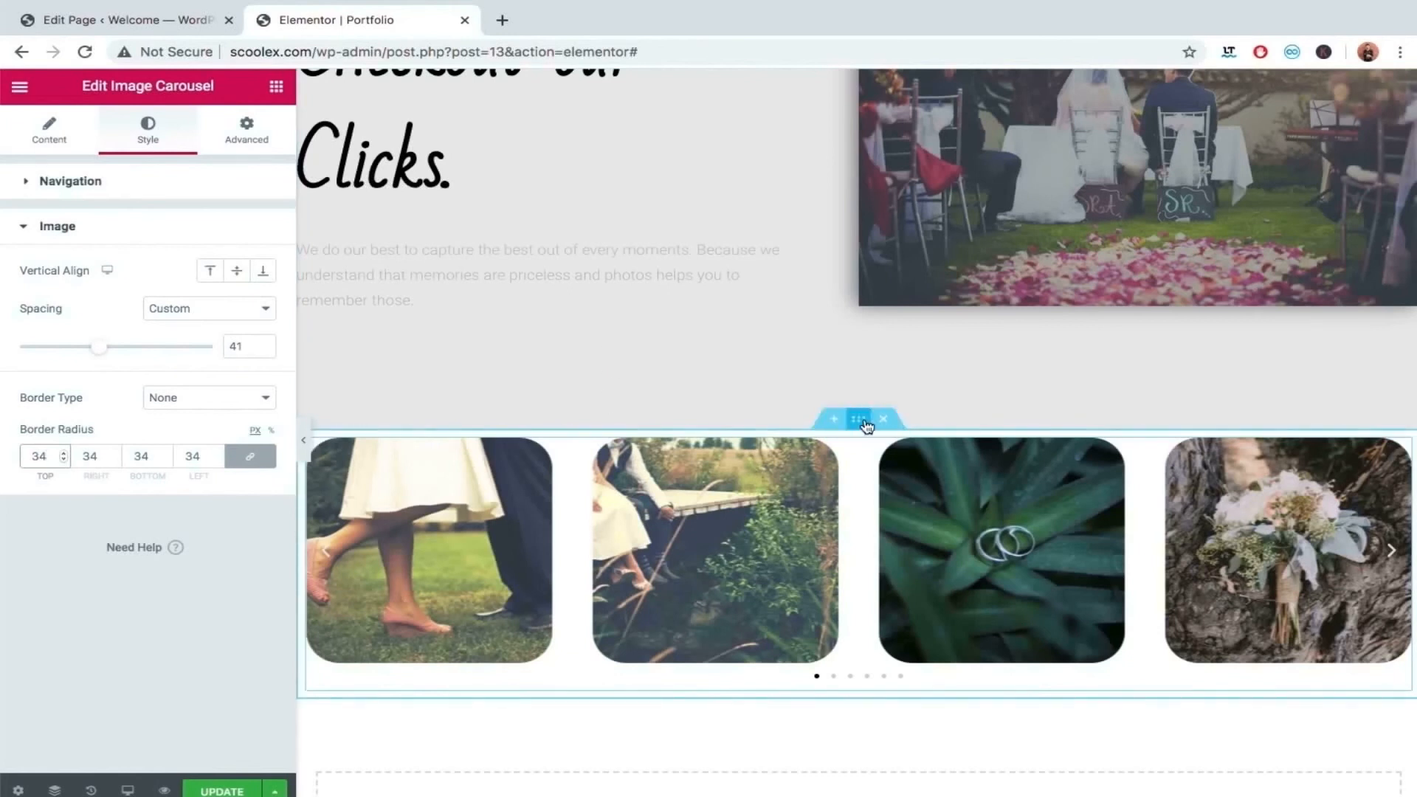
Step: Give the carousel's section a classic background in light grey, similar to the intro section above
click(866, 426)
click(245, 136)
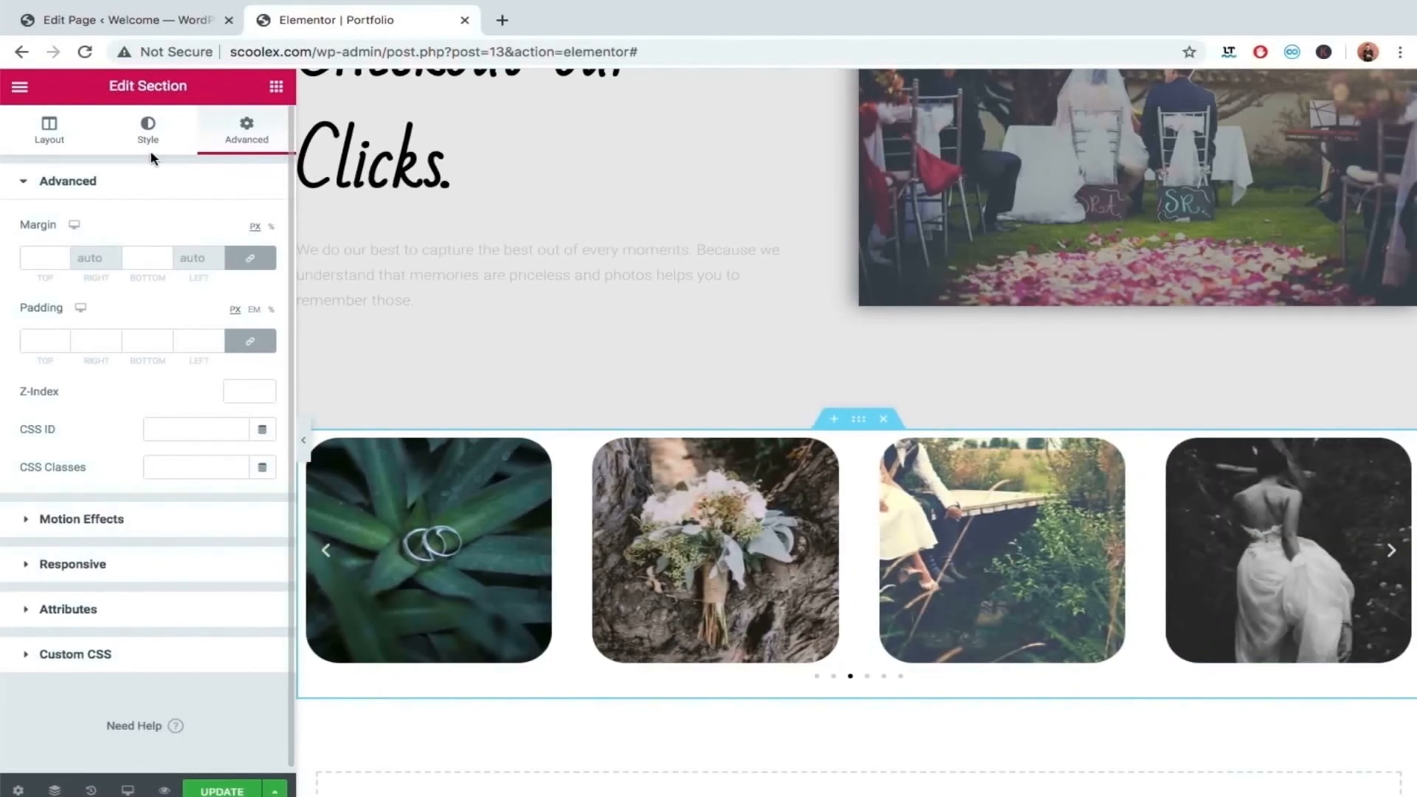
click(151, 126)
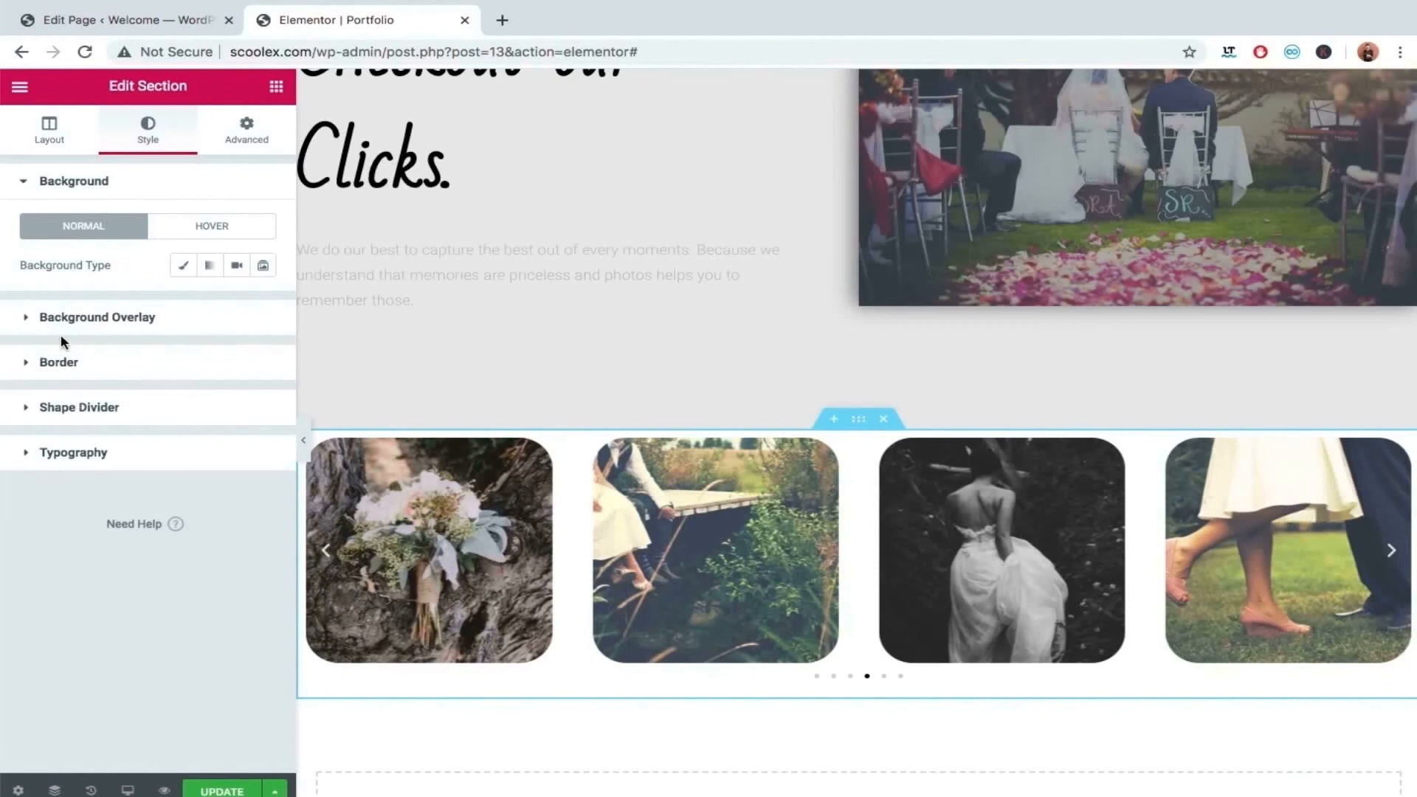
click(183, 265)
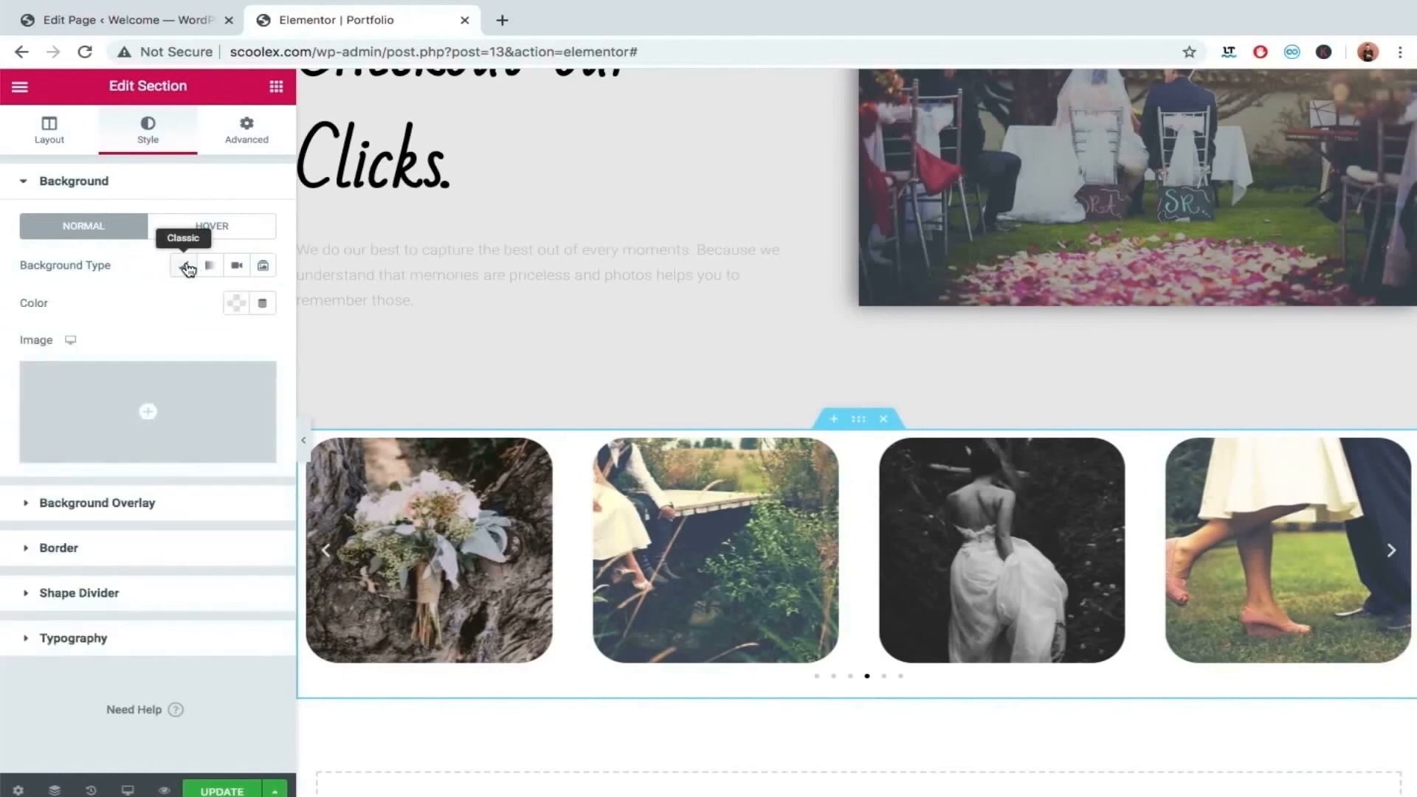
click(239, 304)
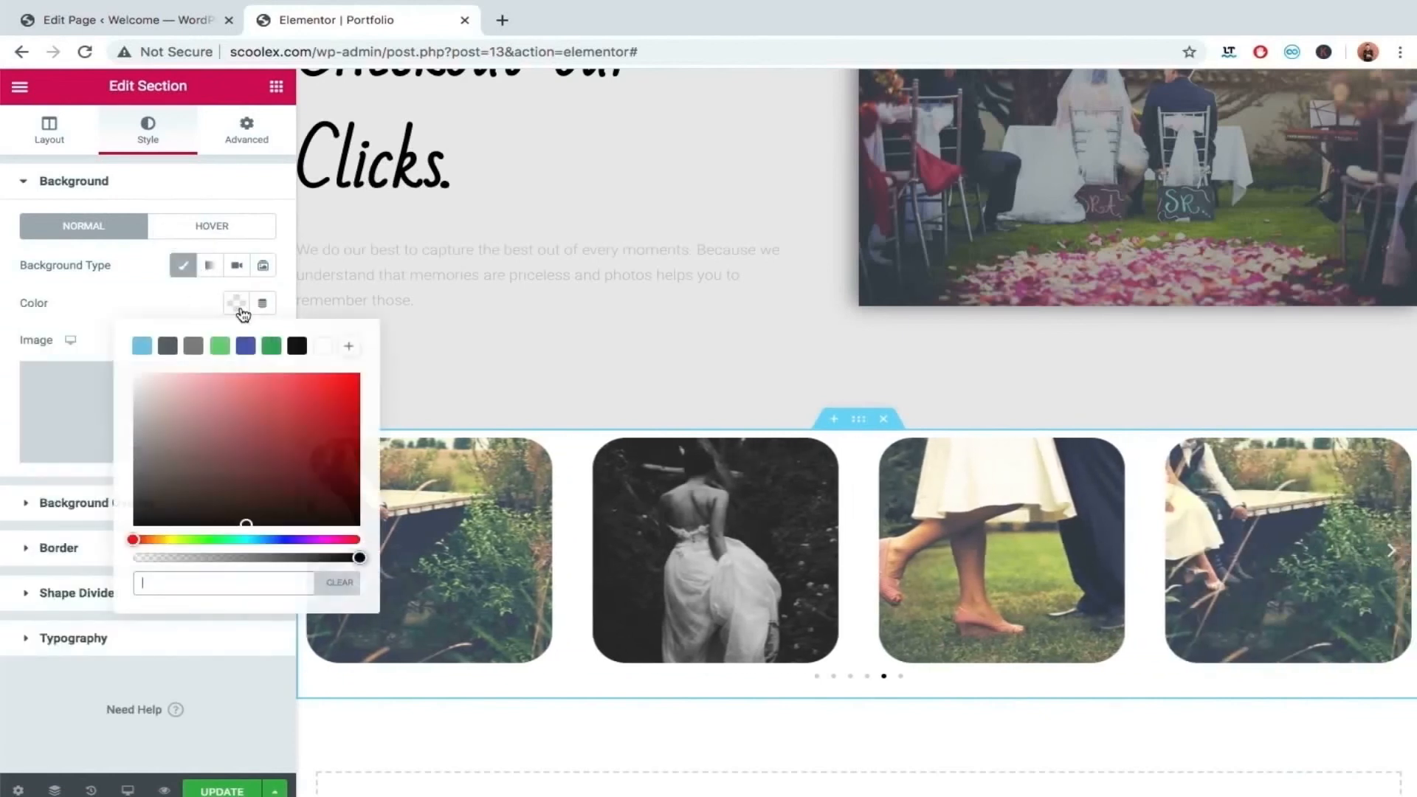
click(175, 455)
drag(175, 456, 117, 392)
click(17, 688)
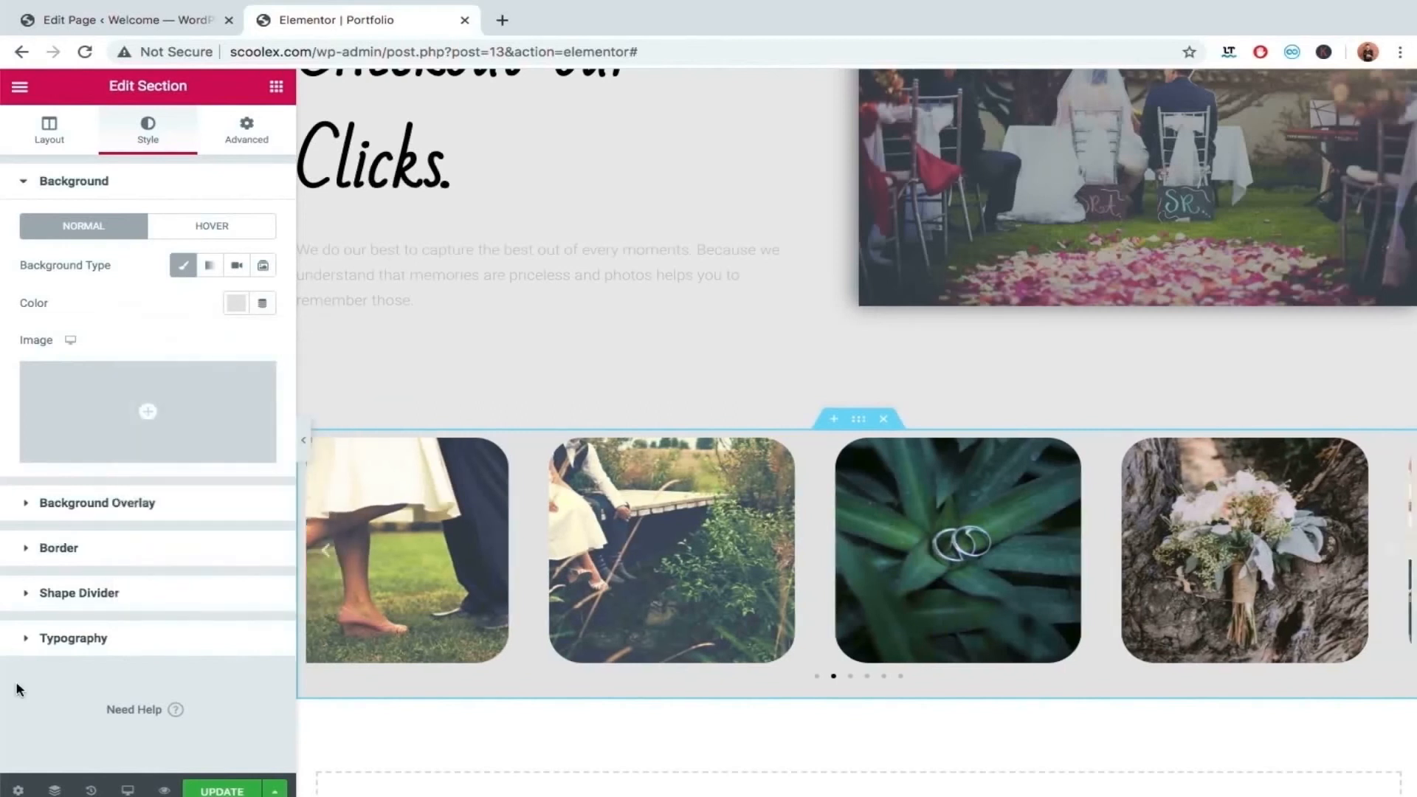
Step: Preview the page at full width and advance through the carousel slides to check the layout, then return to editing
click(303, 441)
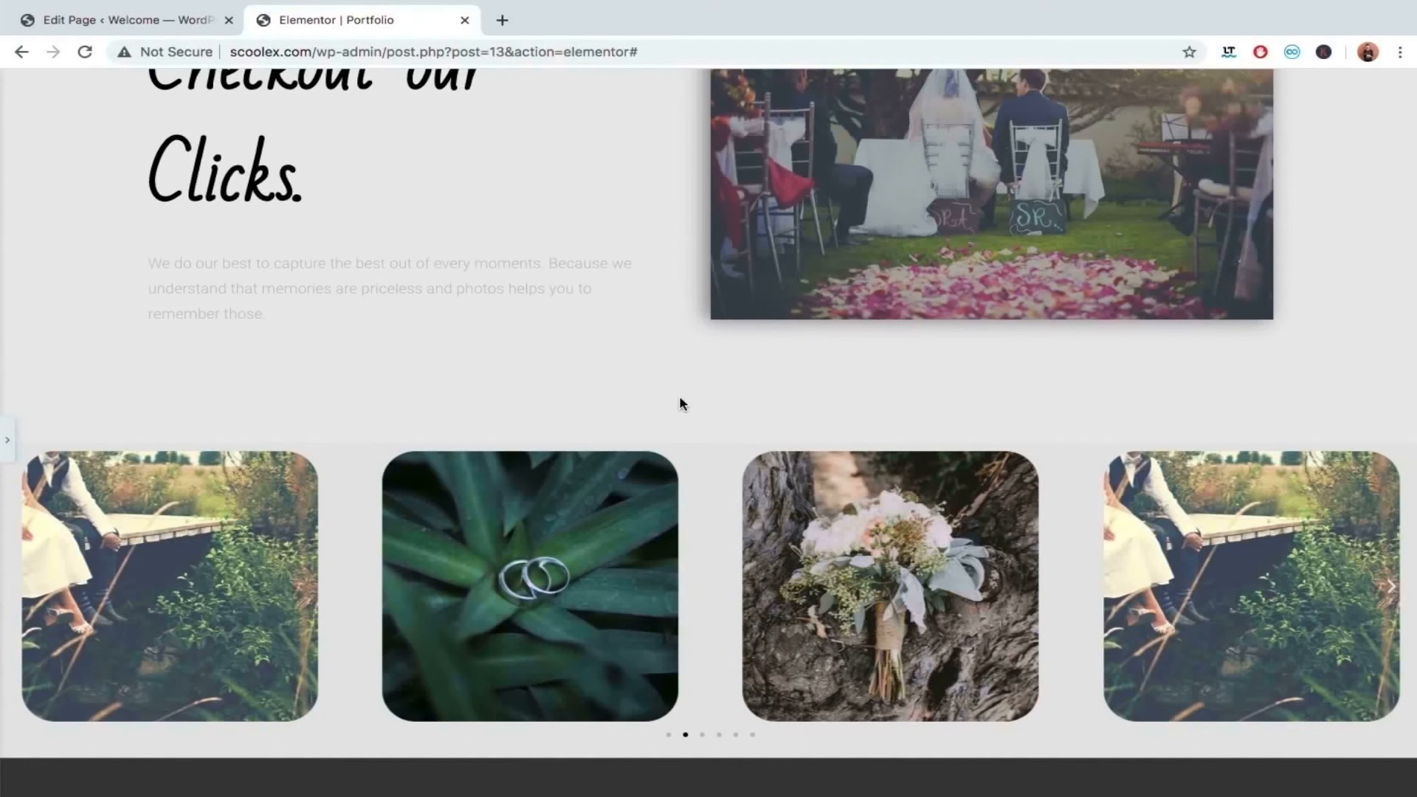
scroll(680, 398, up, 2)
scroll(525, 360, down, 2)
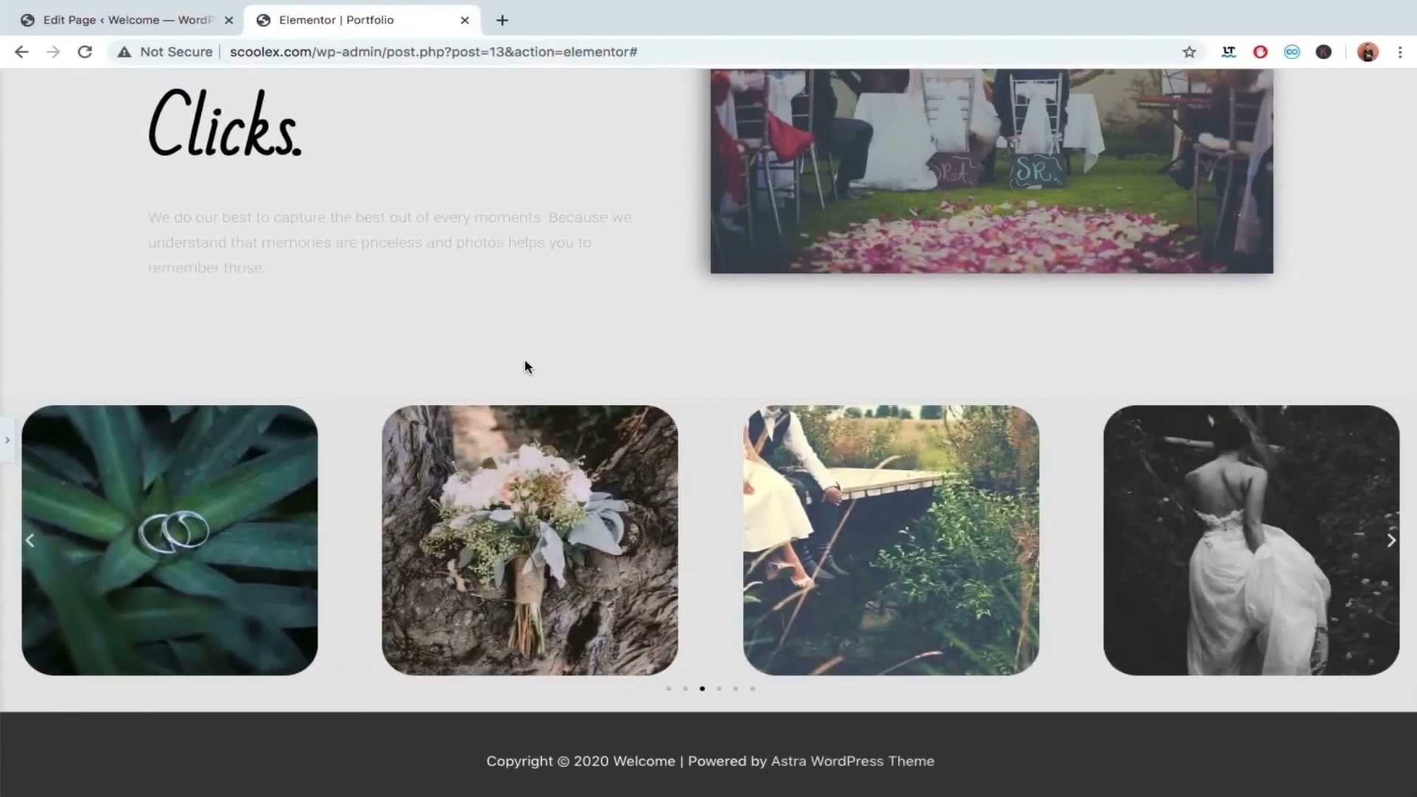
click(1391, 543)
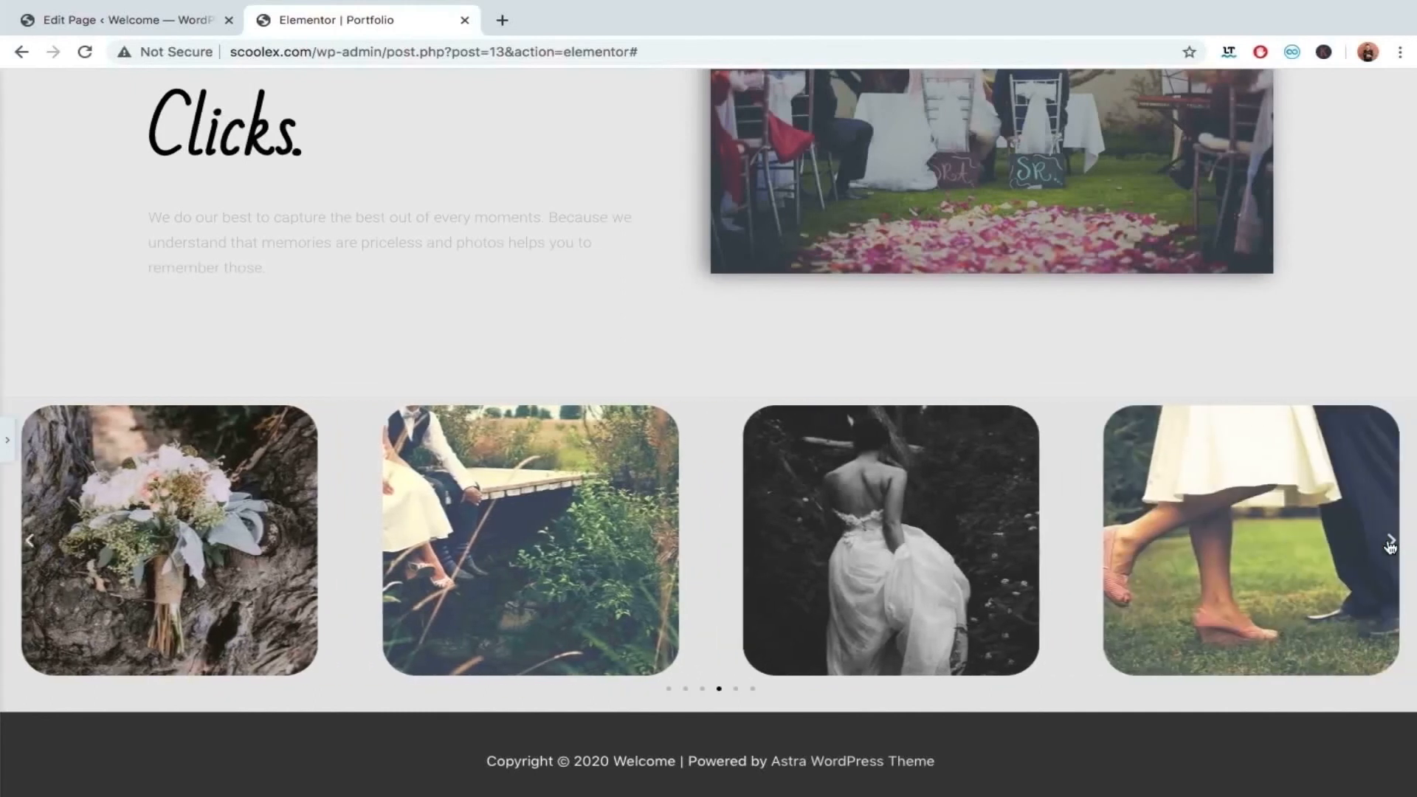
click(1392, 542)
click(1390, 546)
click(1390, 547)
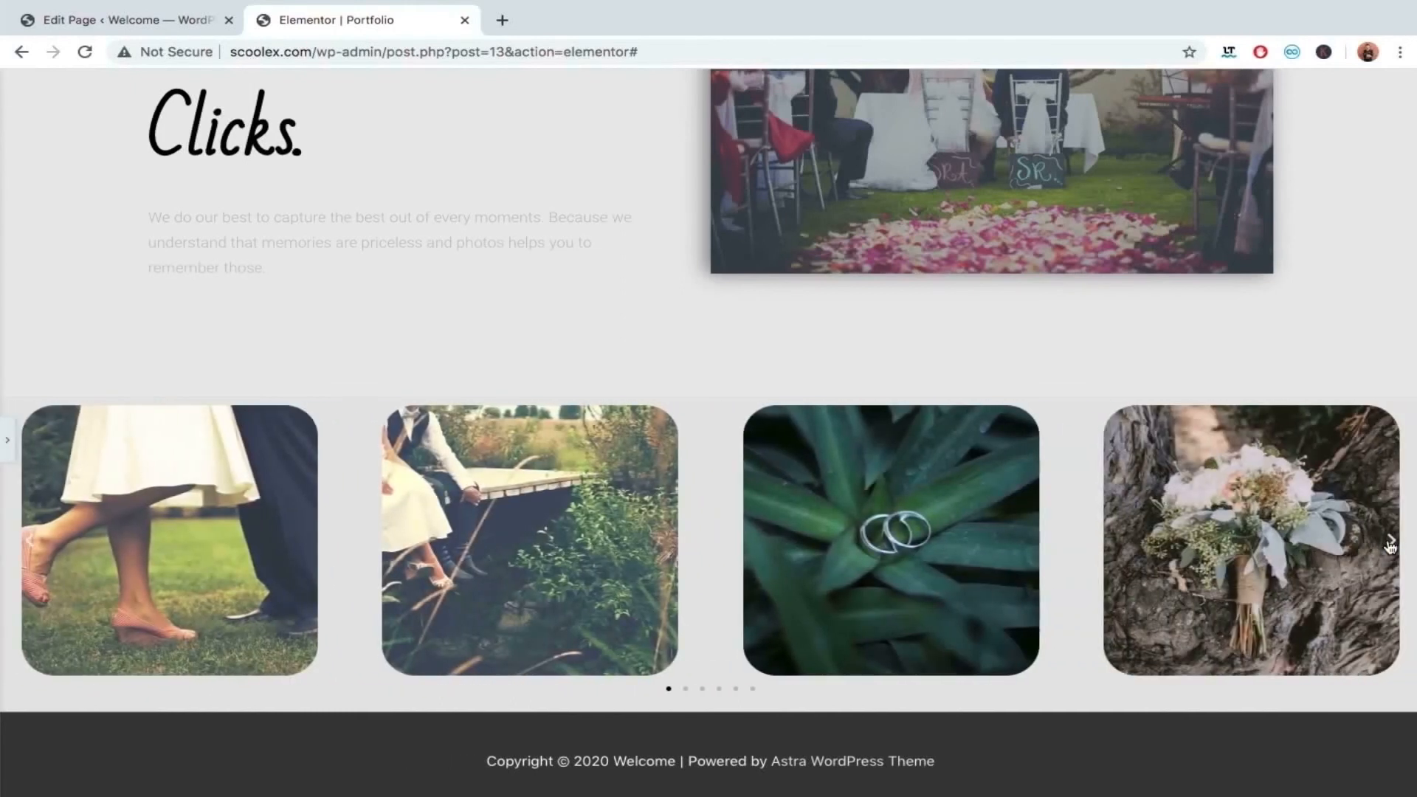
click(1390, 546)
click(8, 443)
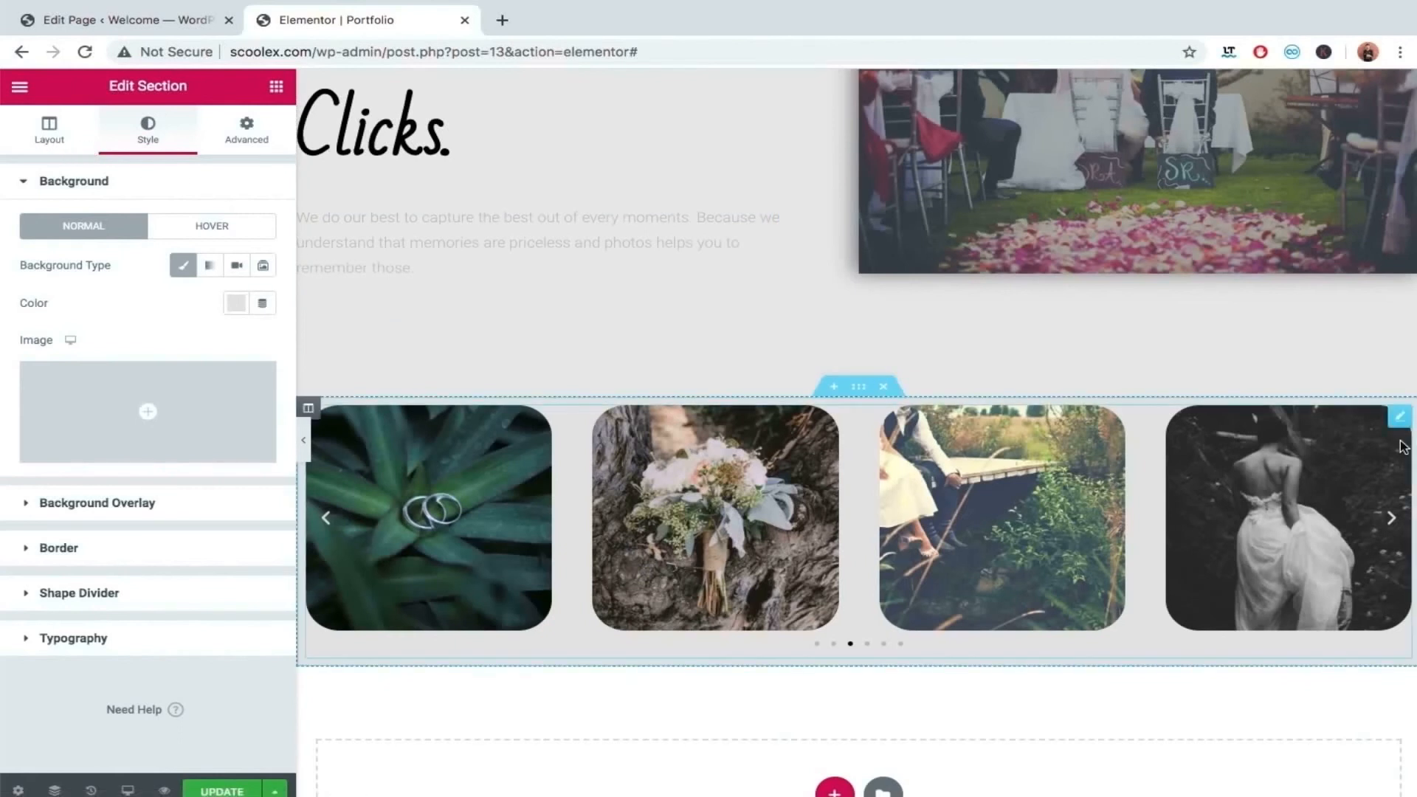
Step: Link the carousel images to their media files, and open one photo in the lightbox to test it
click(1400, 414)
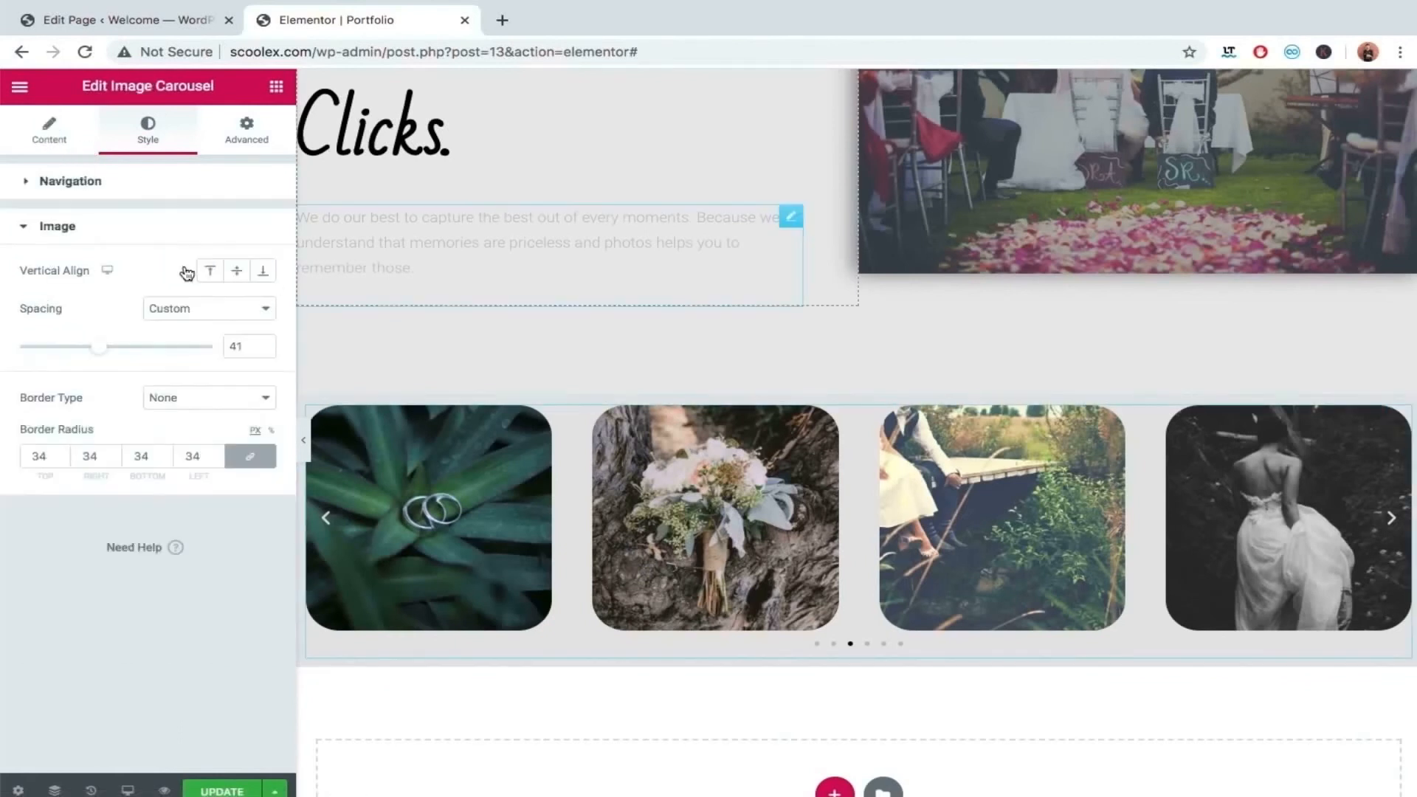
click(41, 142)
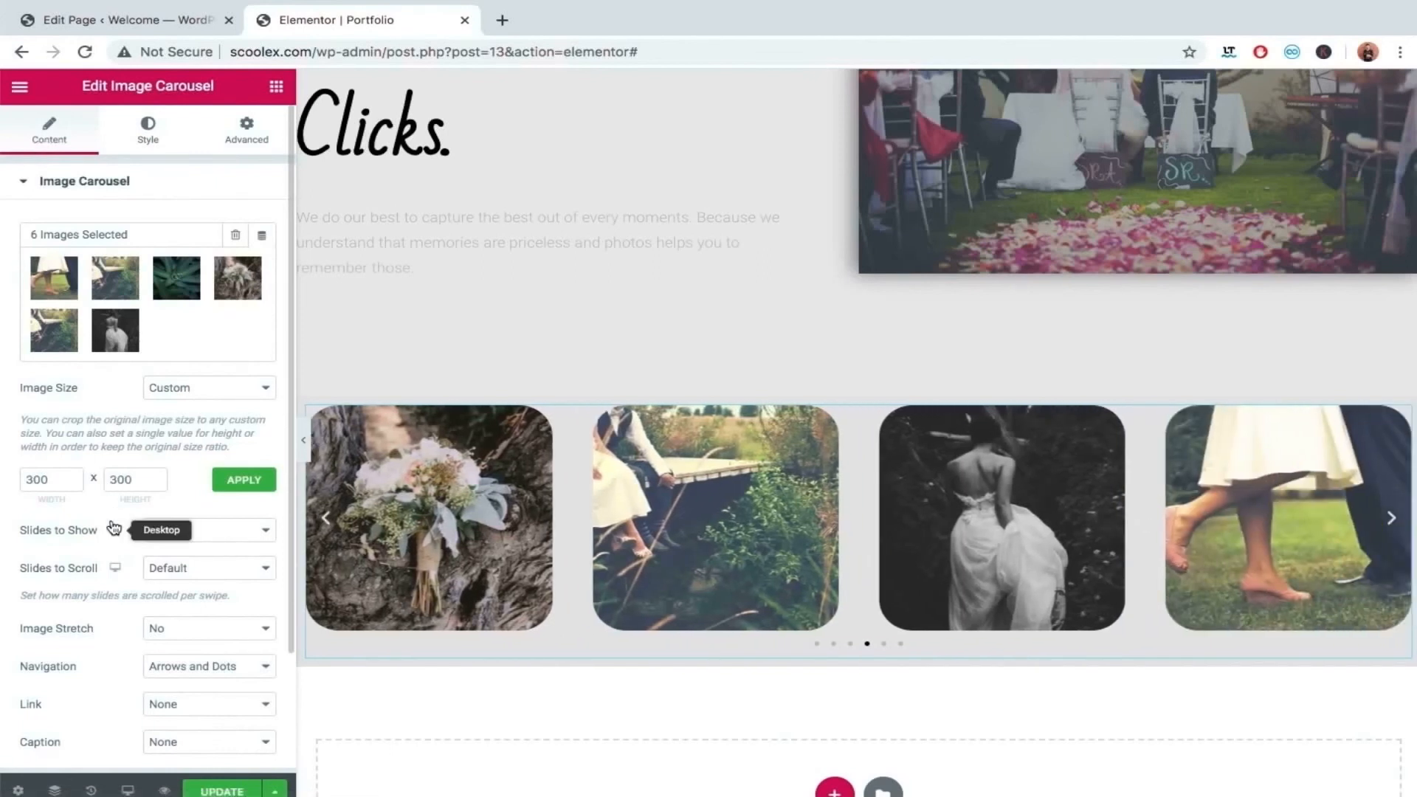
scroll(115, 527, down, 3)
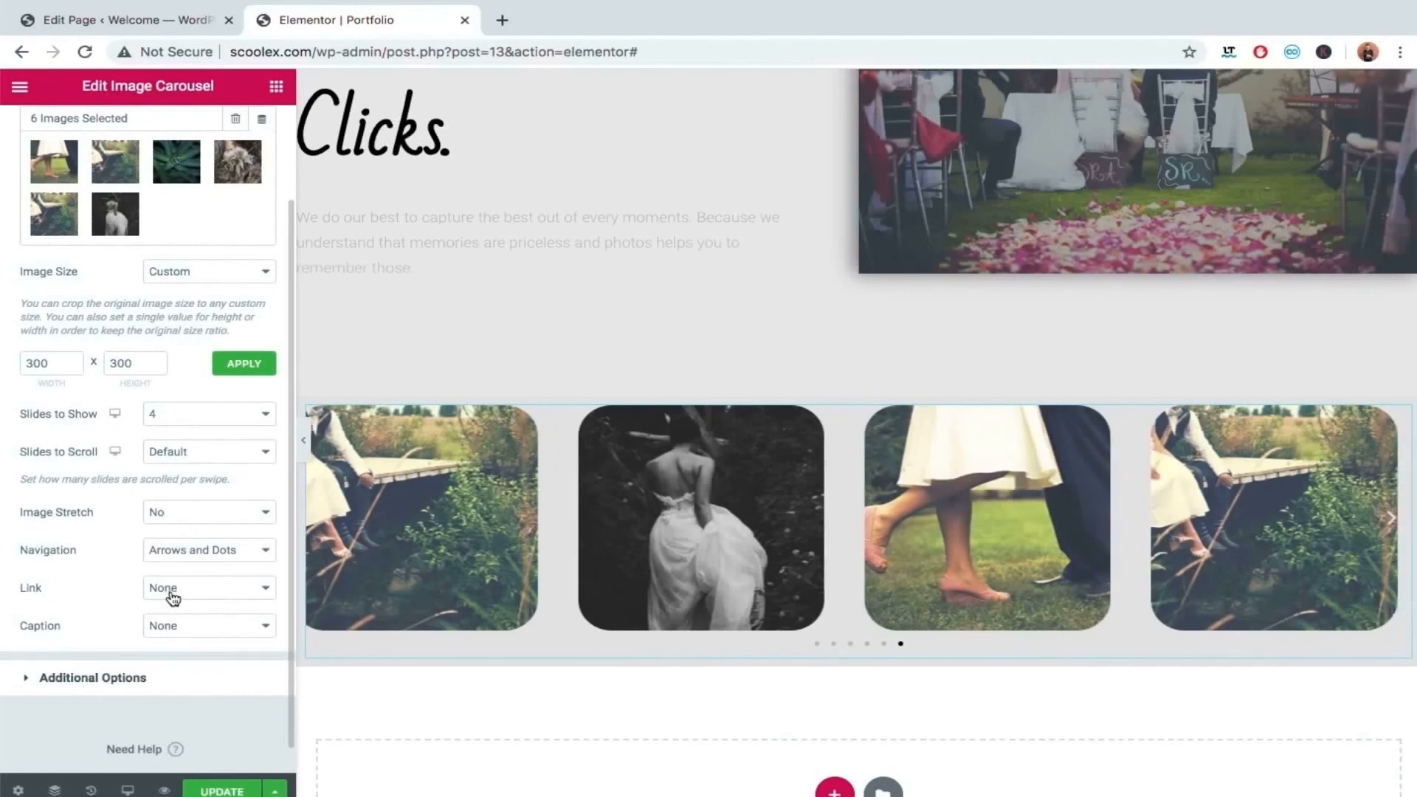
click(173, 597)
click(173, 600)
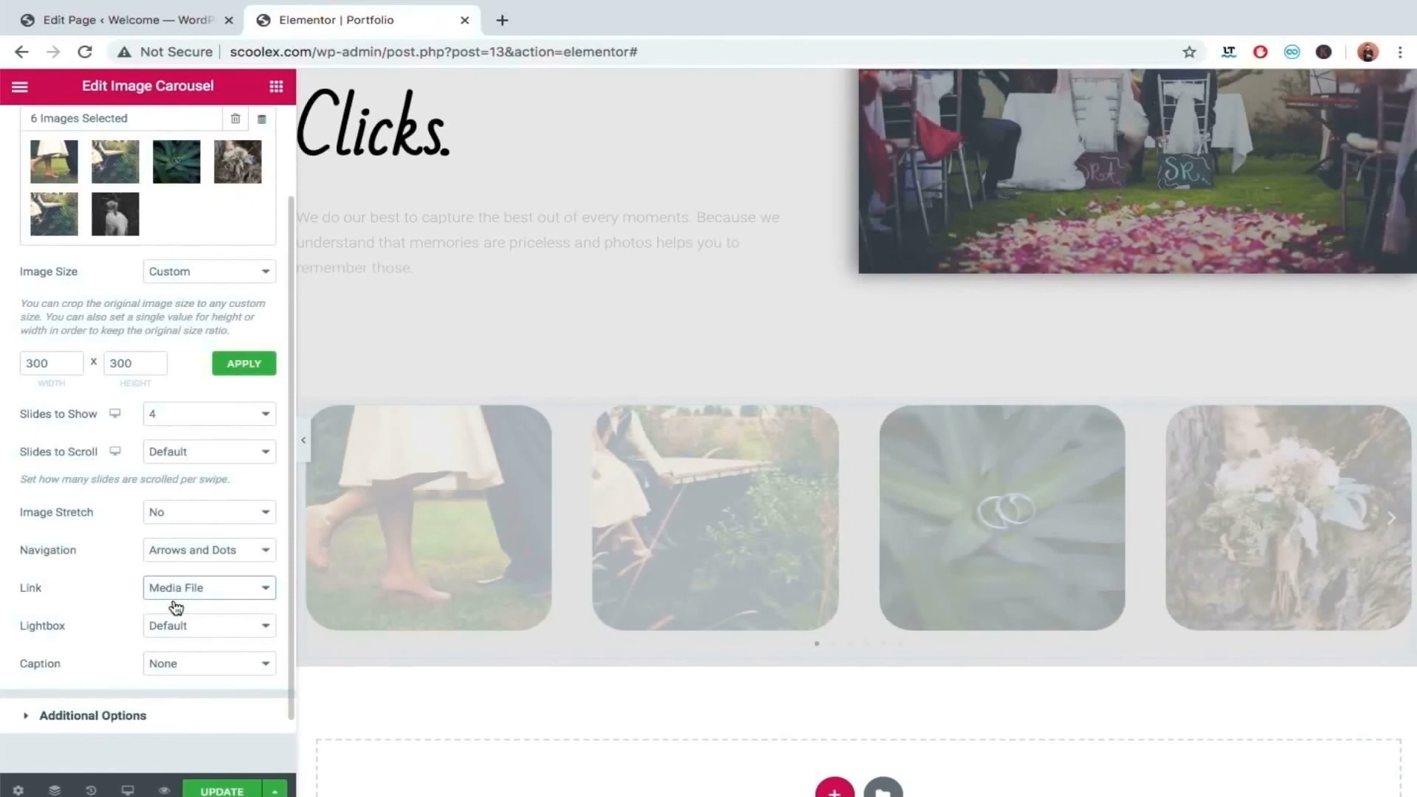
click(468, 541)
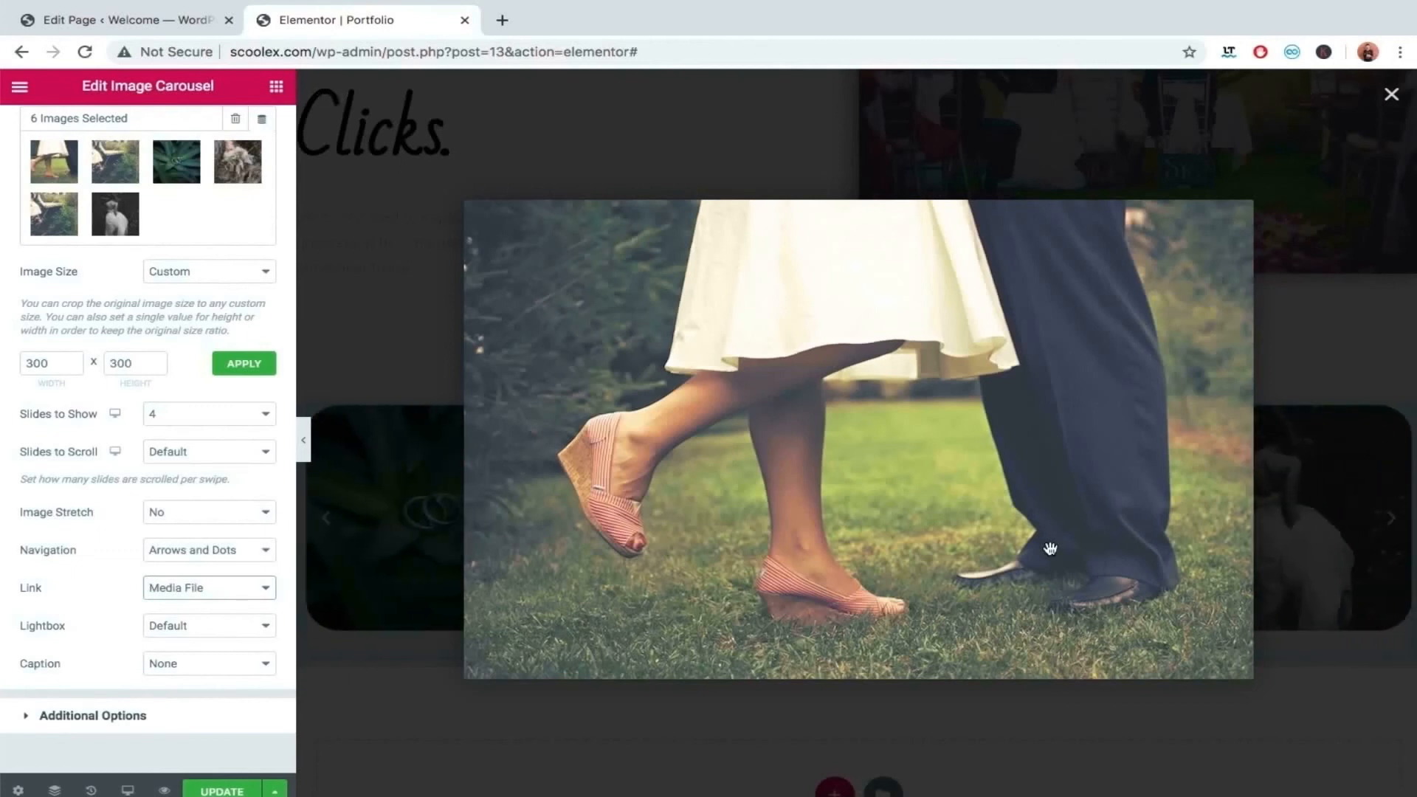
click(1392, 95)
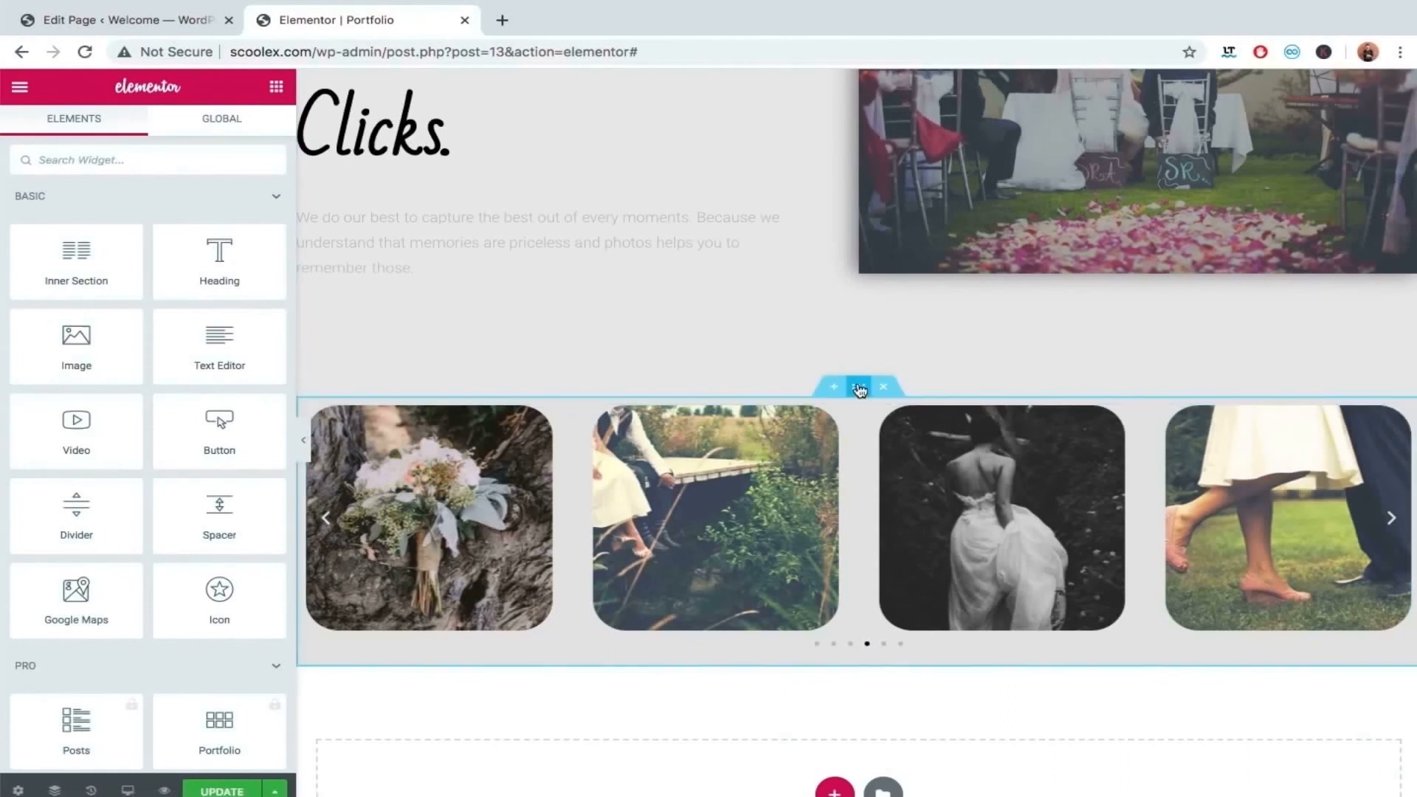
Step: Set the carousel section's entrance animation to Slide In Up
click(860, 390)
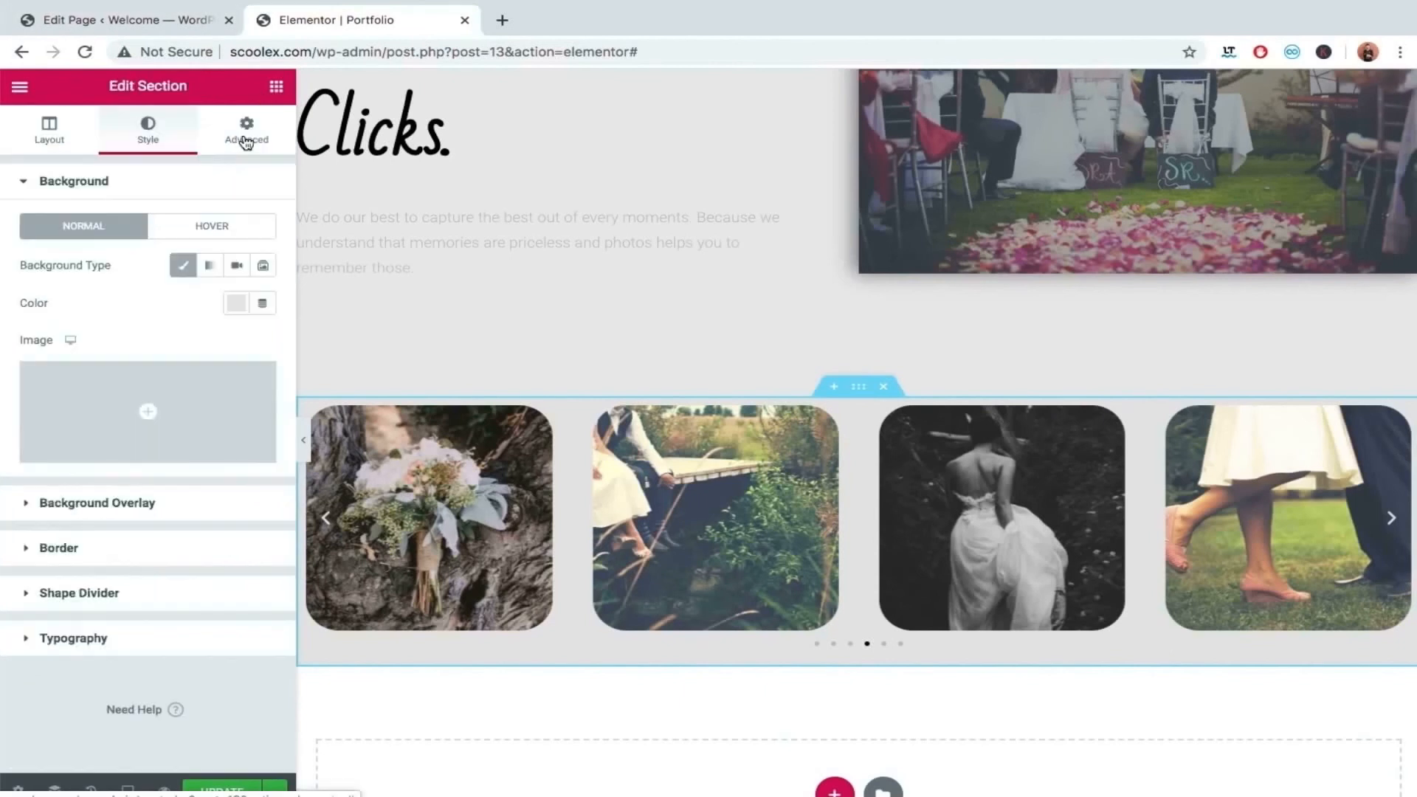
click(246, 140)
click(87, 519)
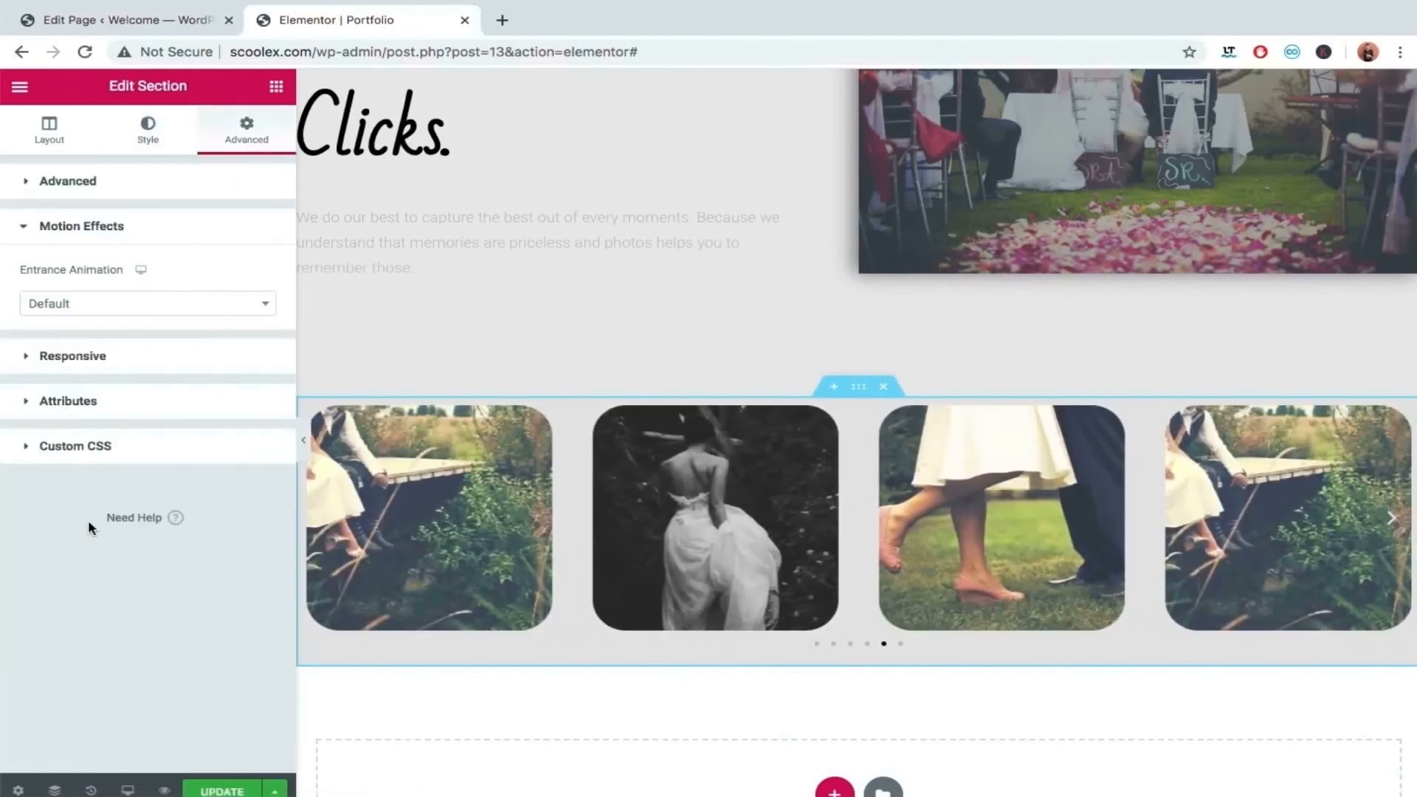
click(89, 307)
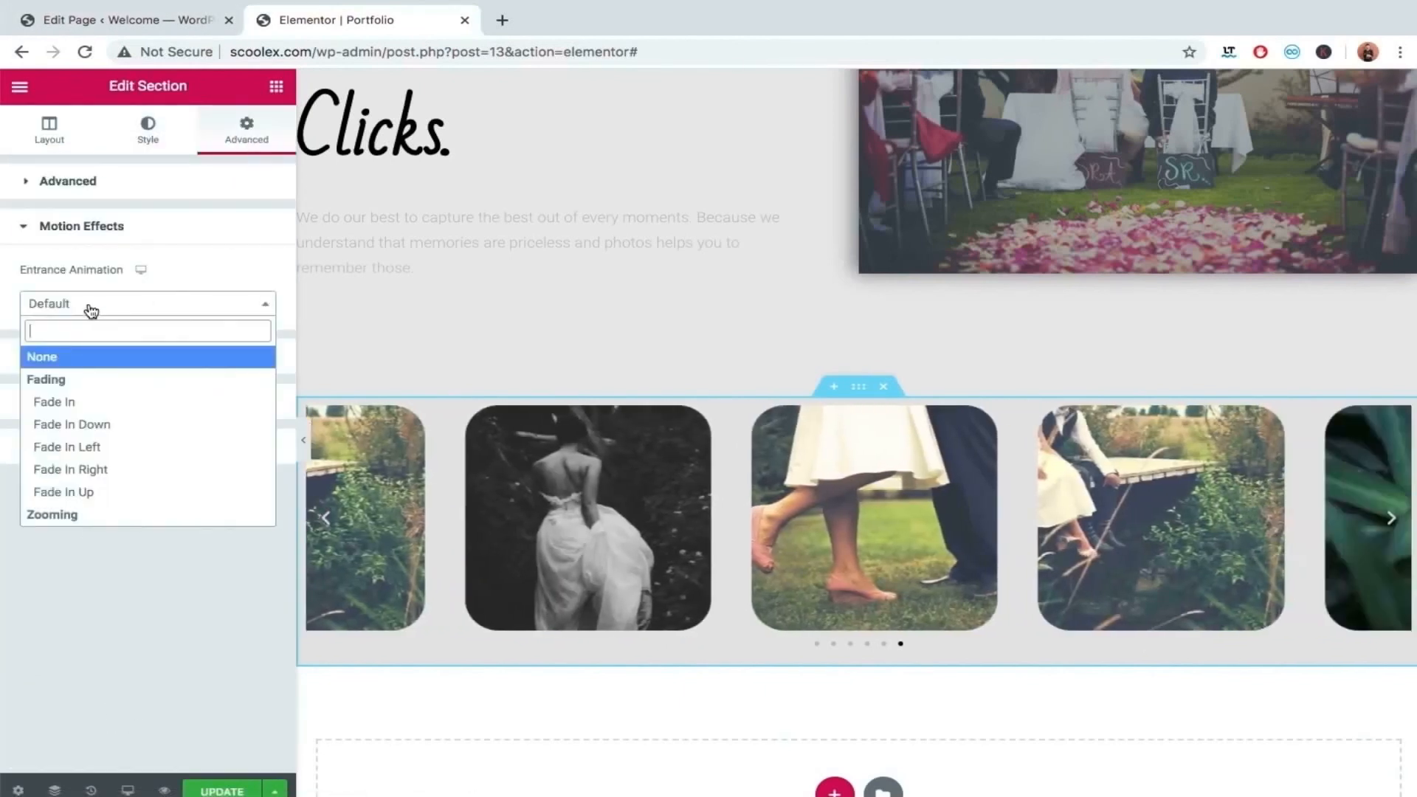
scroll(89, 476, down, 4)
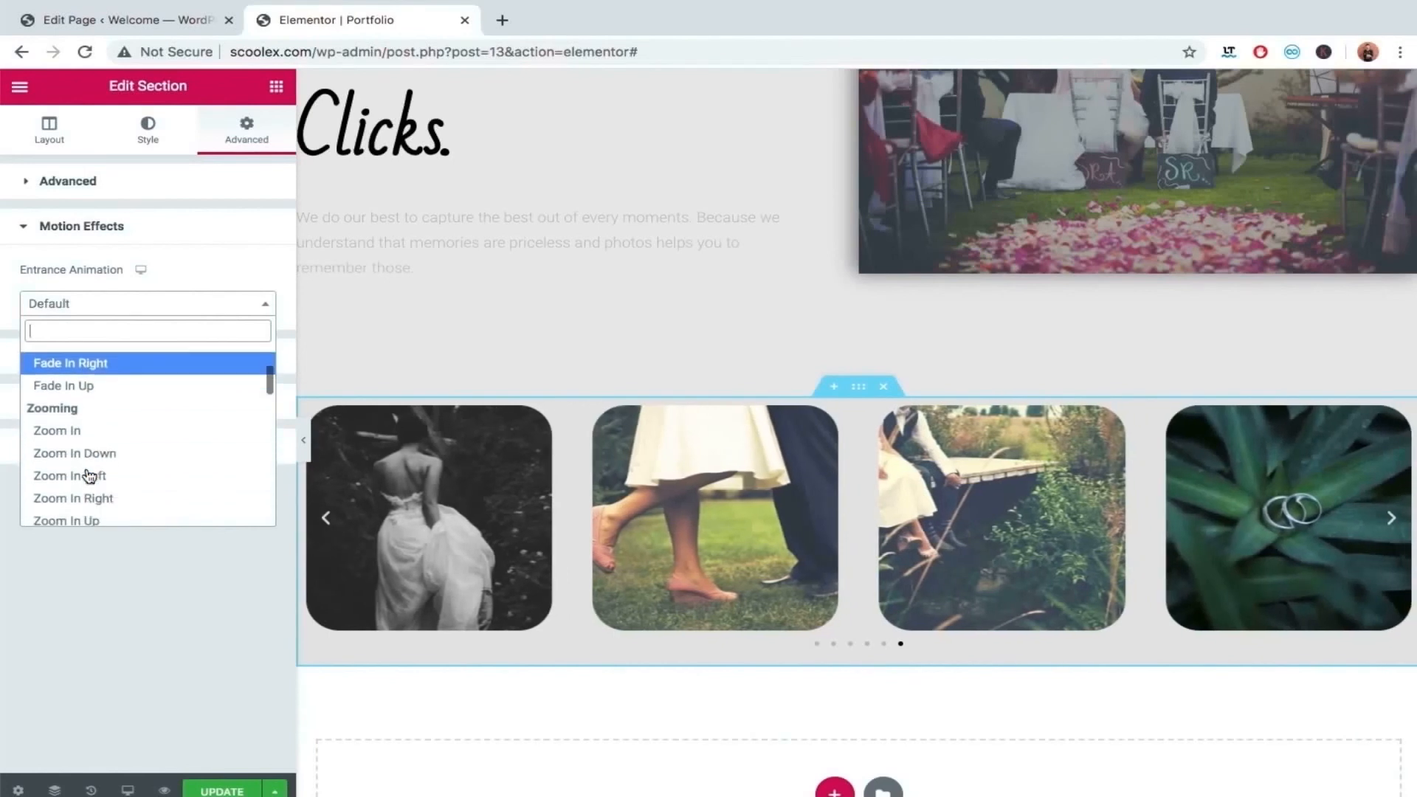
scroll(89, 476, down, 5)
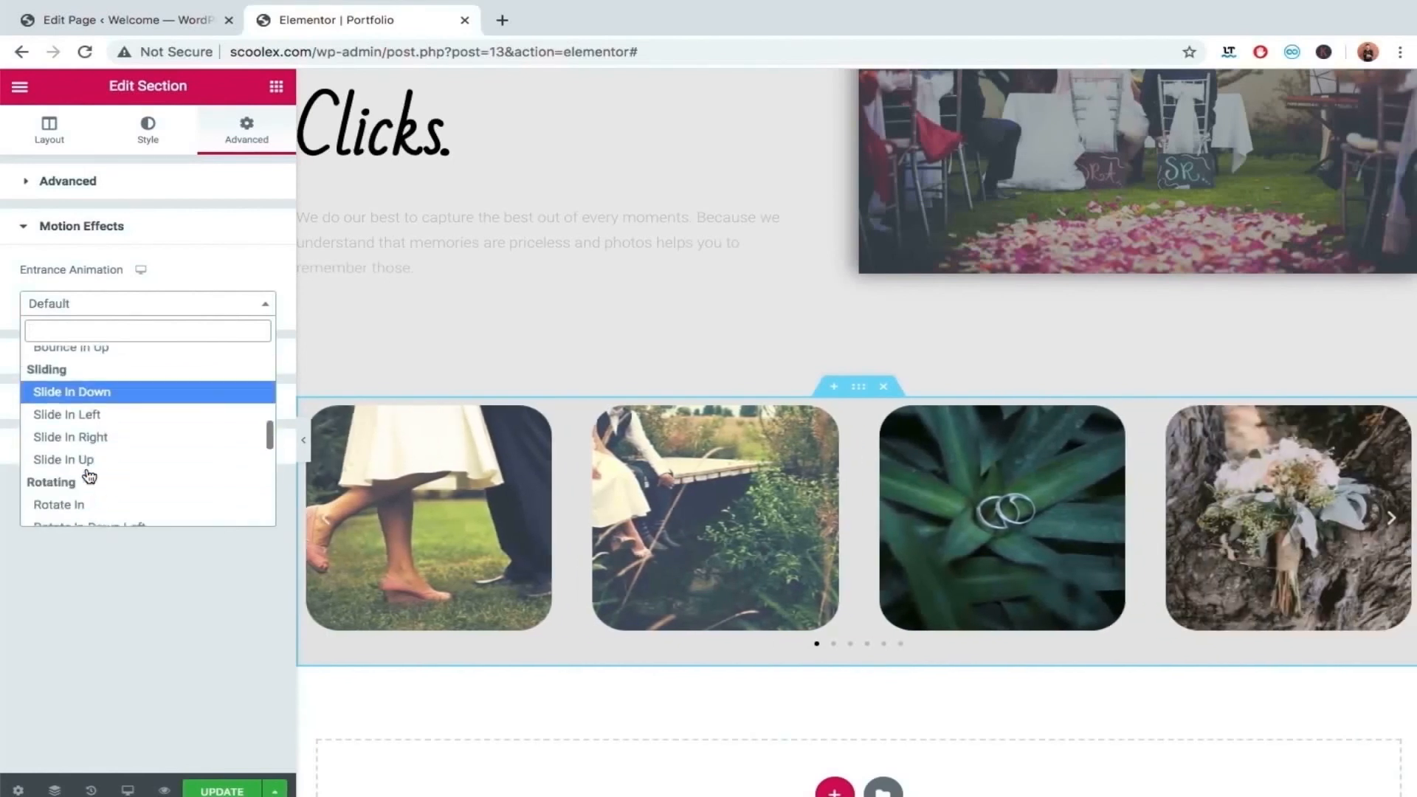
click(82, 442)
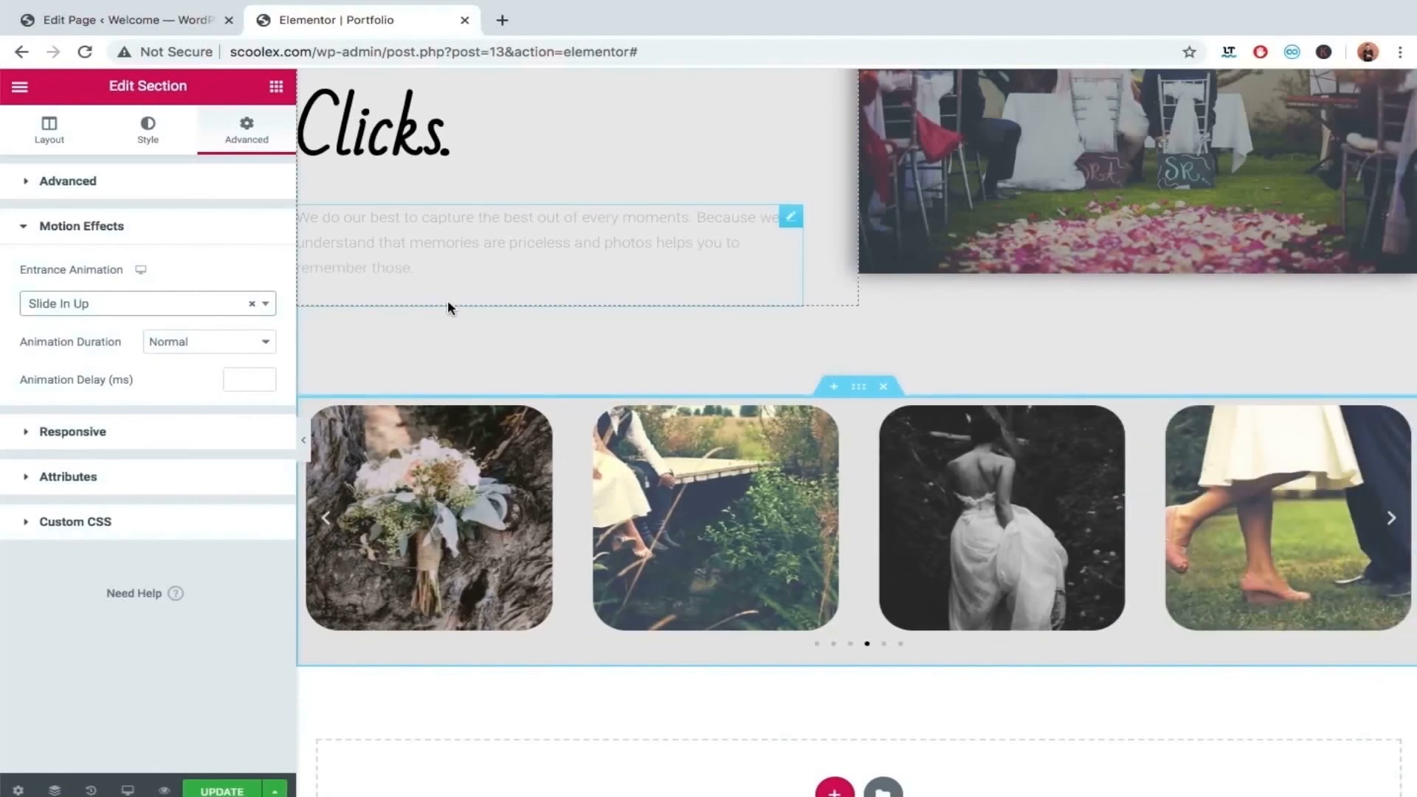
Step: Preview the animated carousel section at full width, then save the page update
click(307, 446)
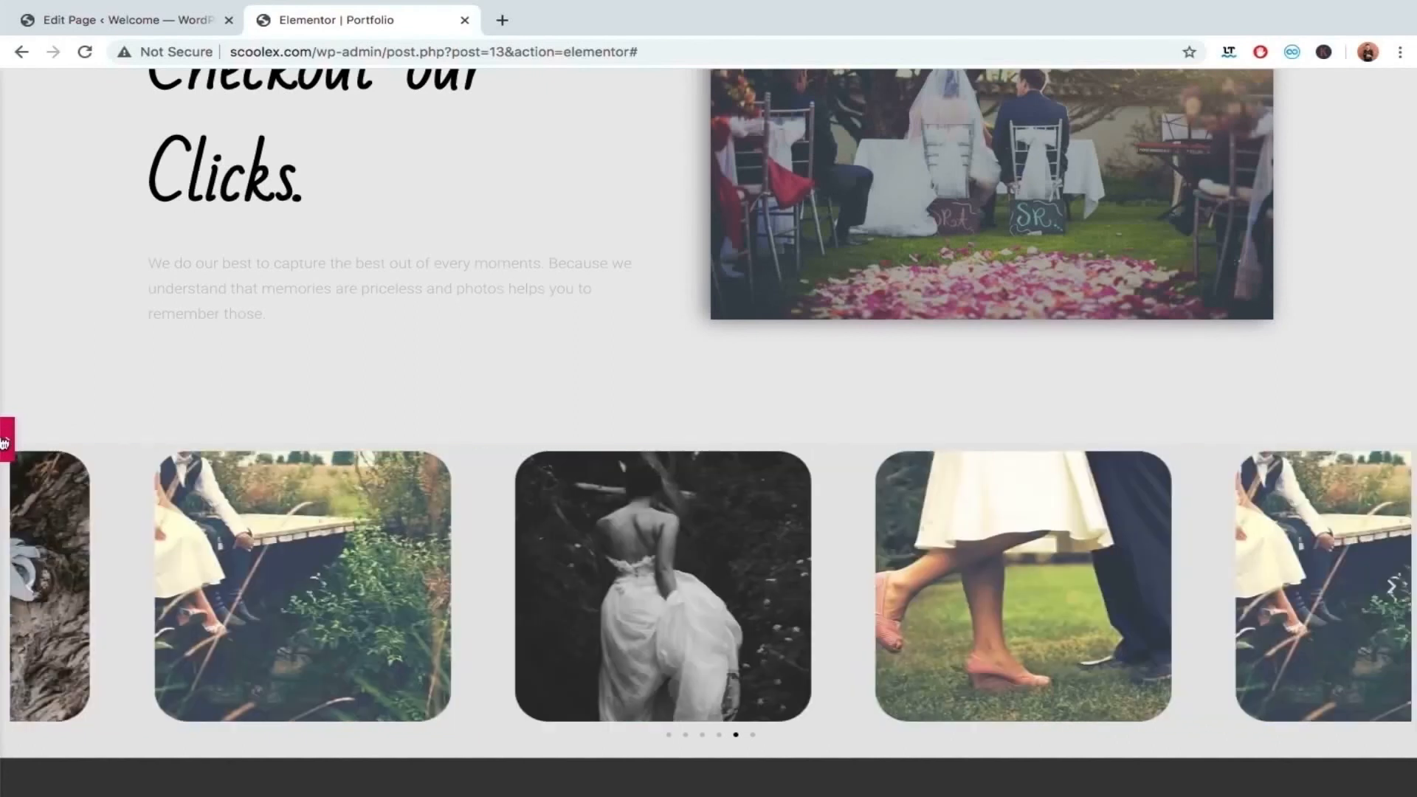
click(5, 441)
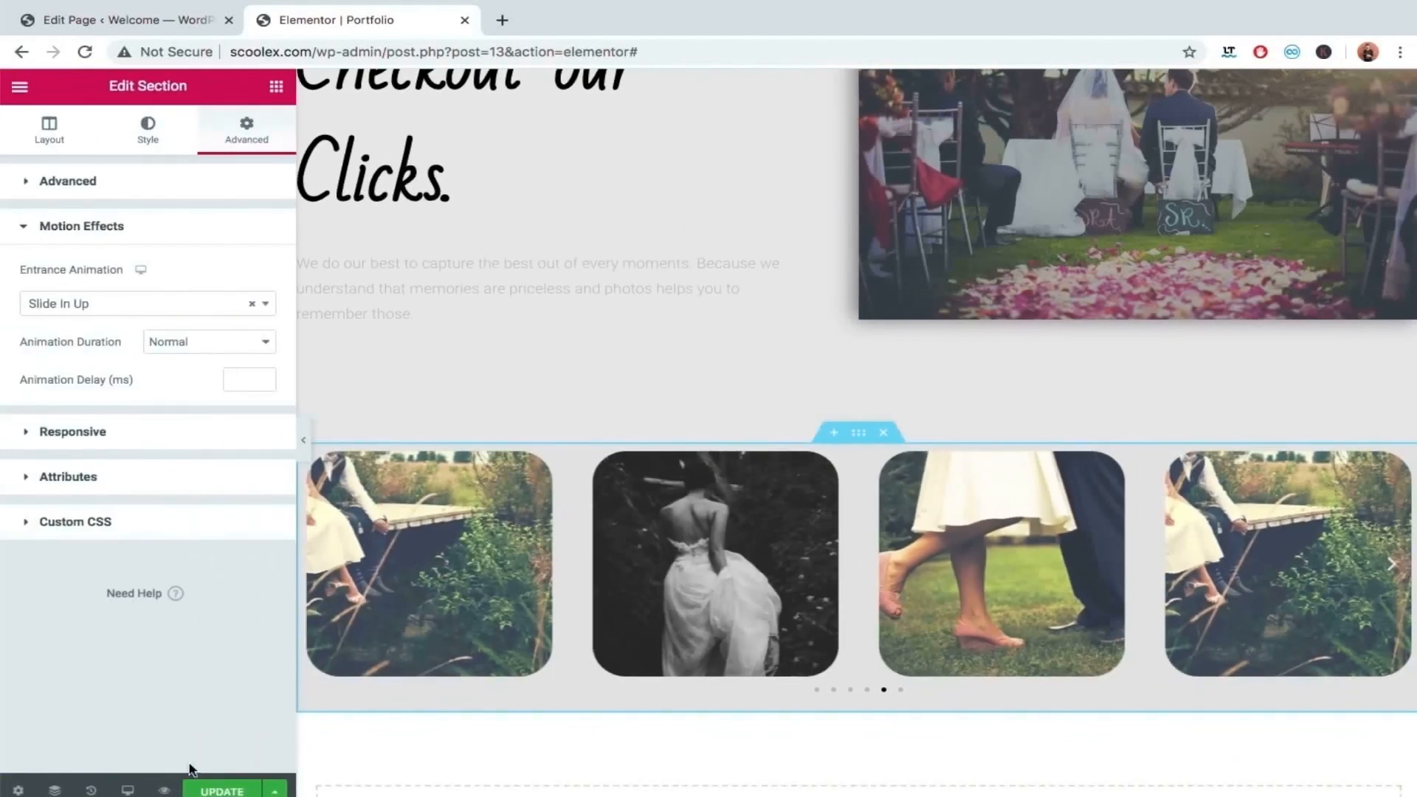
click(222, 789)
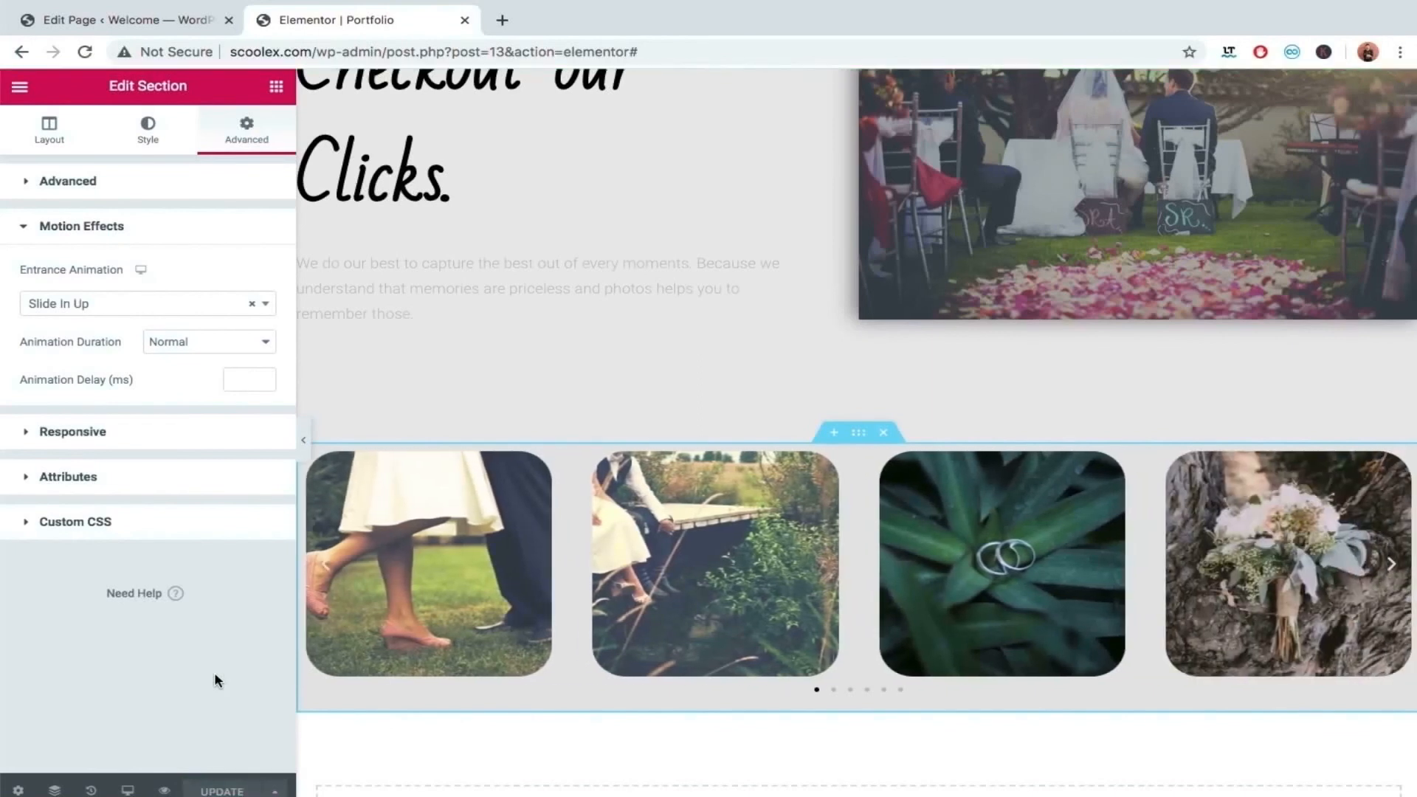
Step: Reload the page editor and view the carousel at full width to check its entrance animation, then return to editing
click(304, 438)
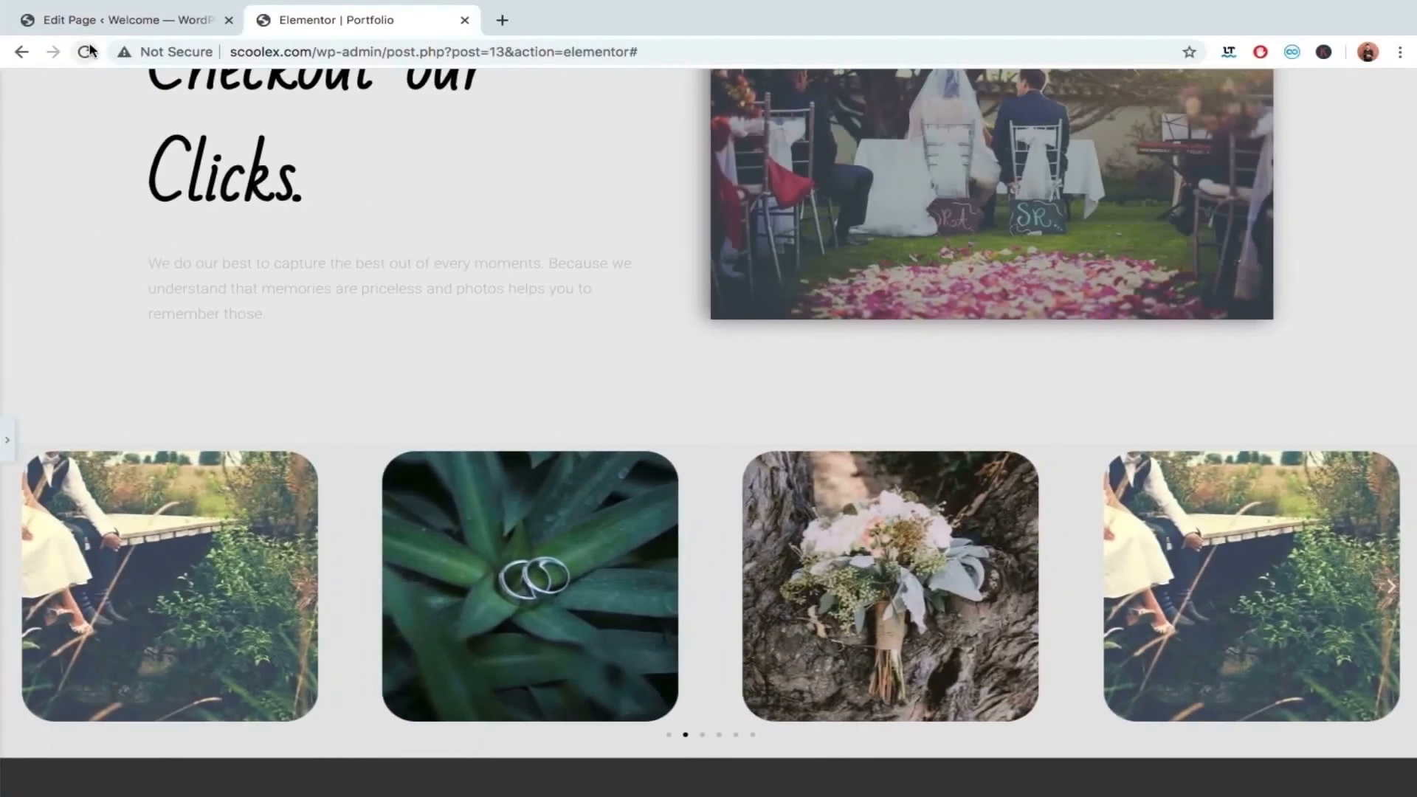
click(85, 52)
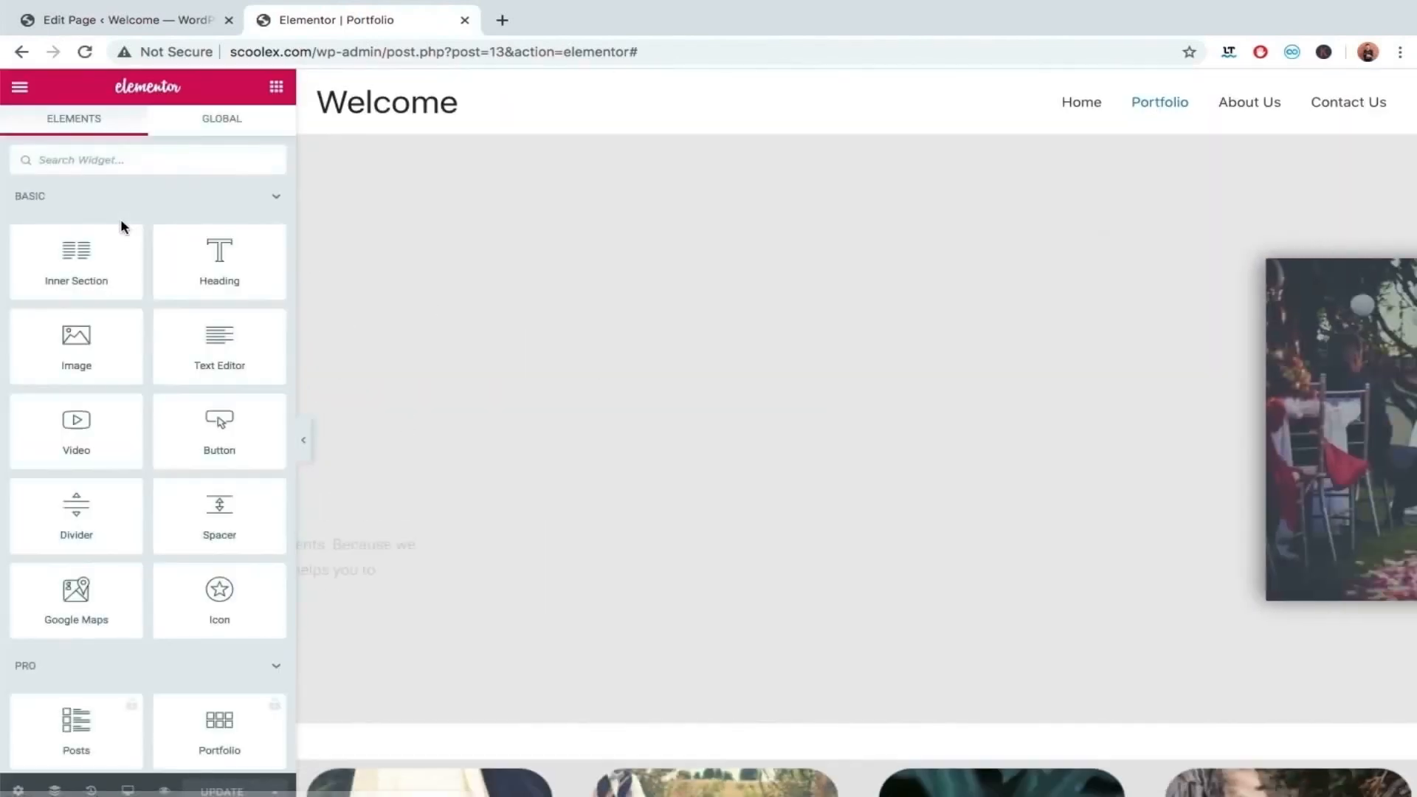
scroll(491, 430, down, 3)
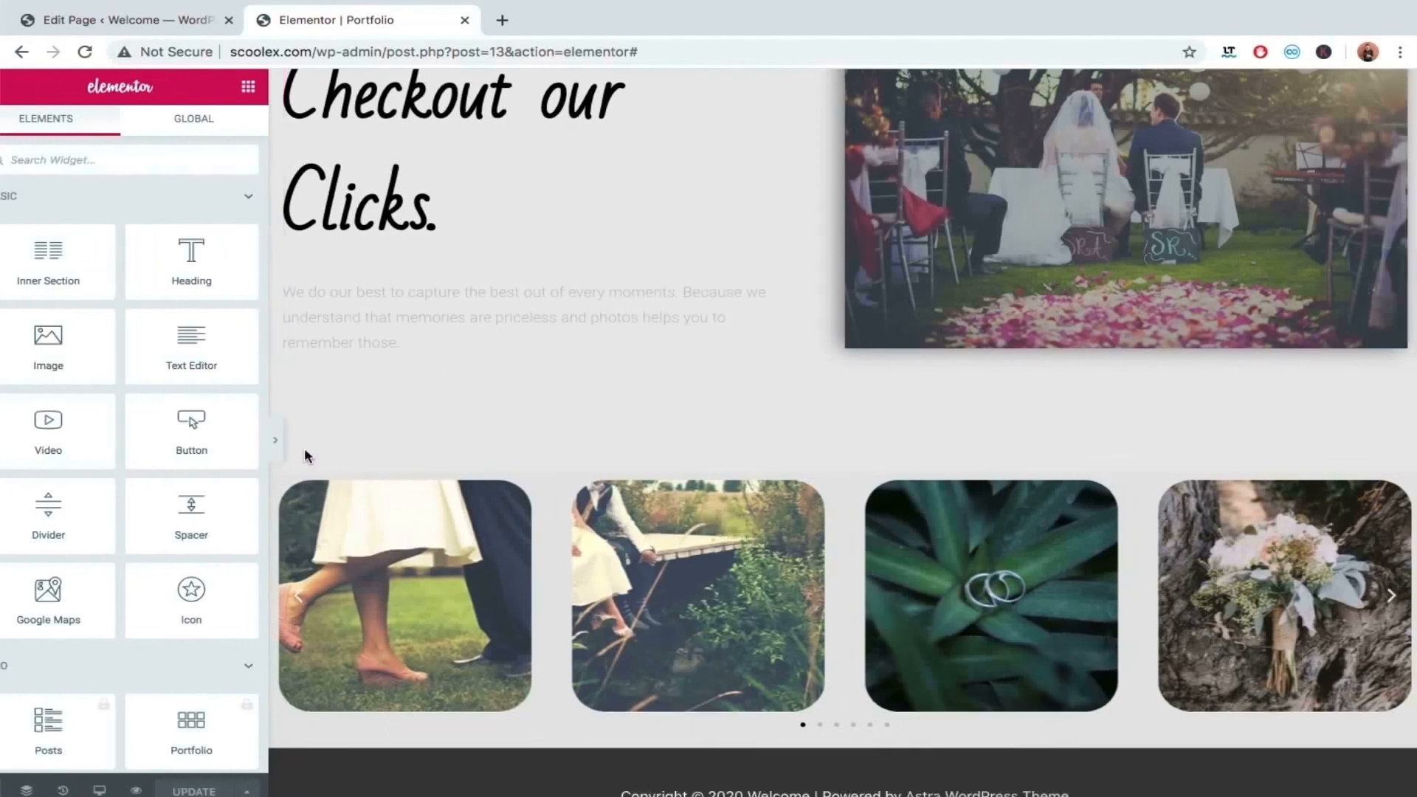
click(305, 448)
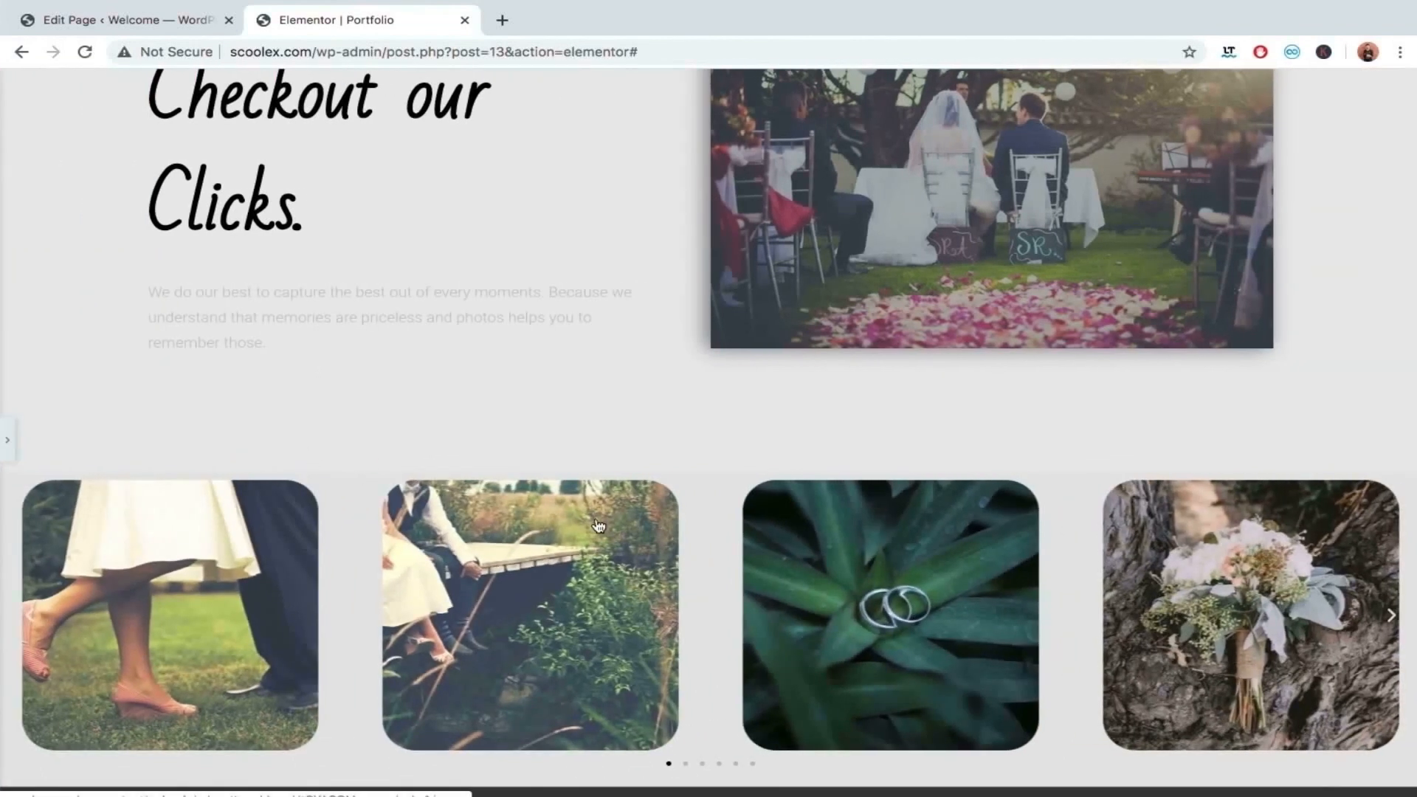
click(7, 440)
Step: Copy the carousel section and paste the duplicate directly below it
scroll(918, 493, down, 3)
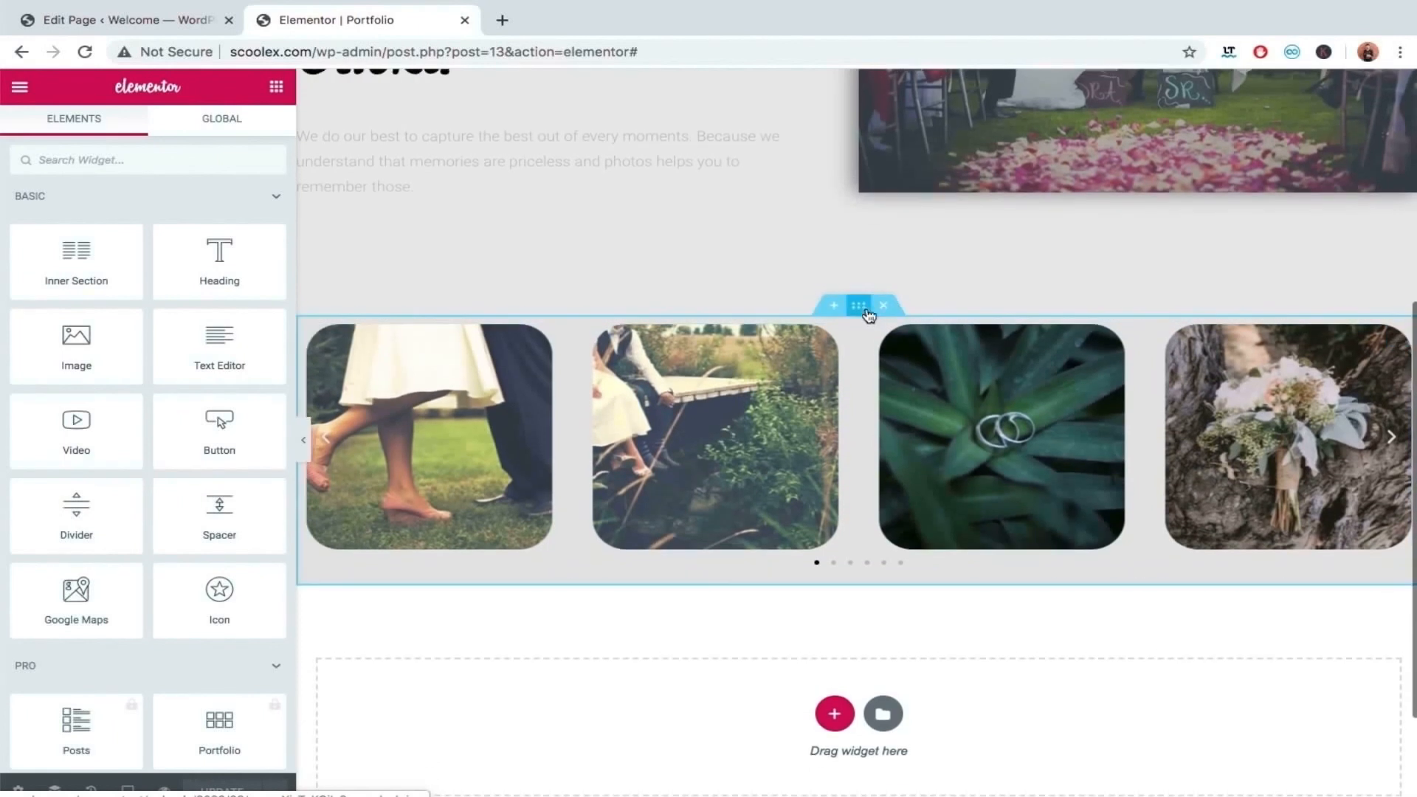
click(864, 313)
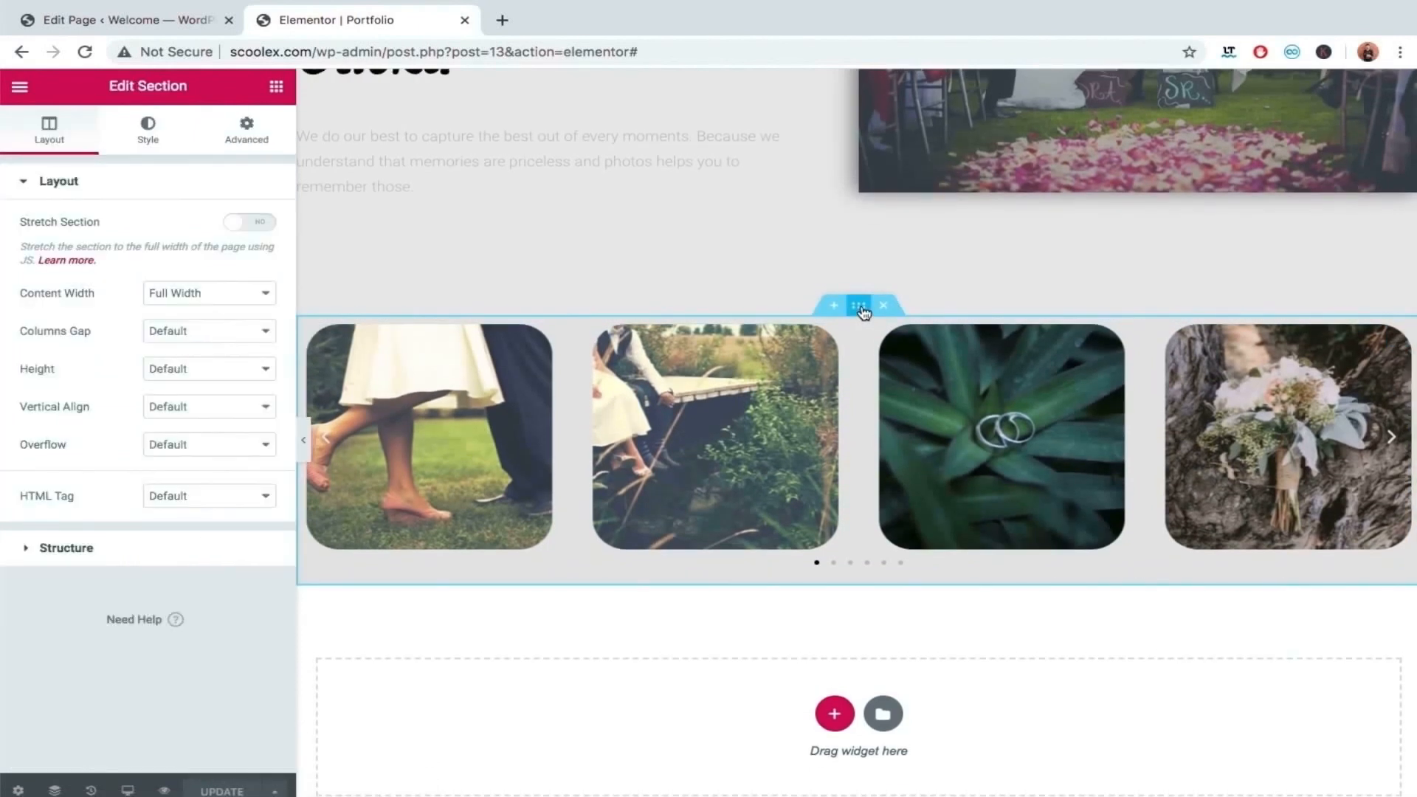
right_click(863, 313)
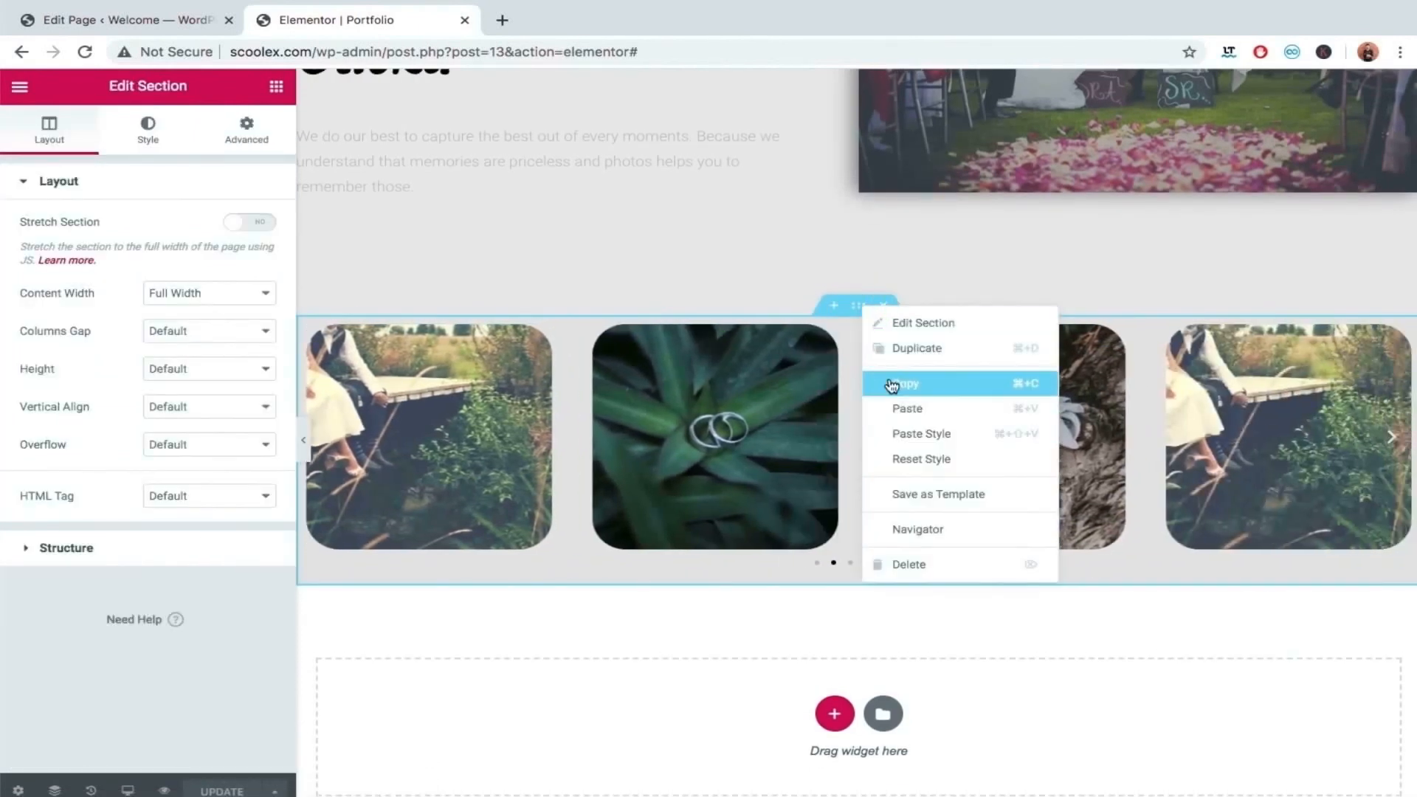
click(894, 384)
right_click(860, 307)
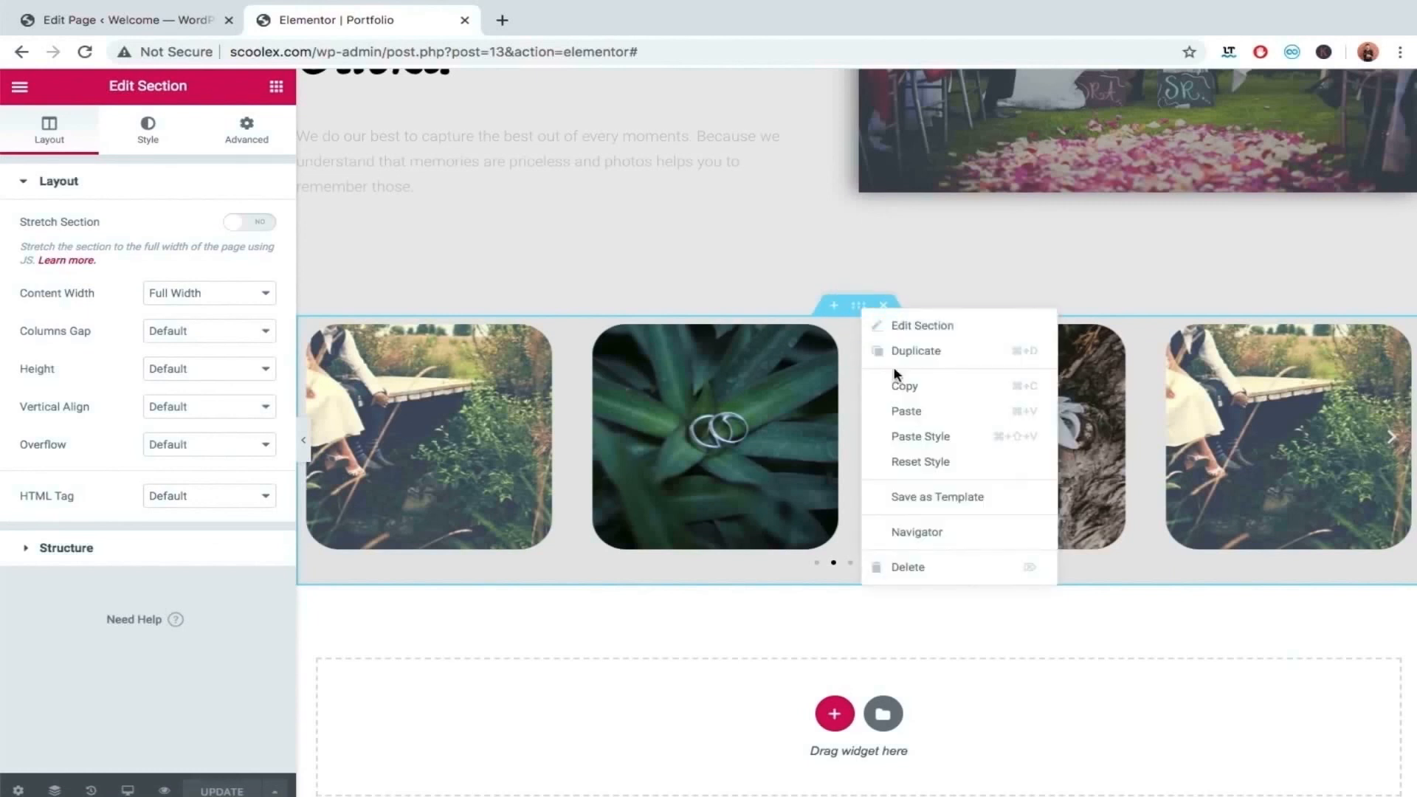
click(922, 414)
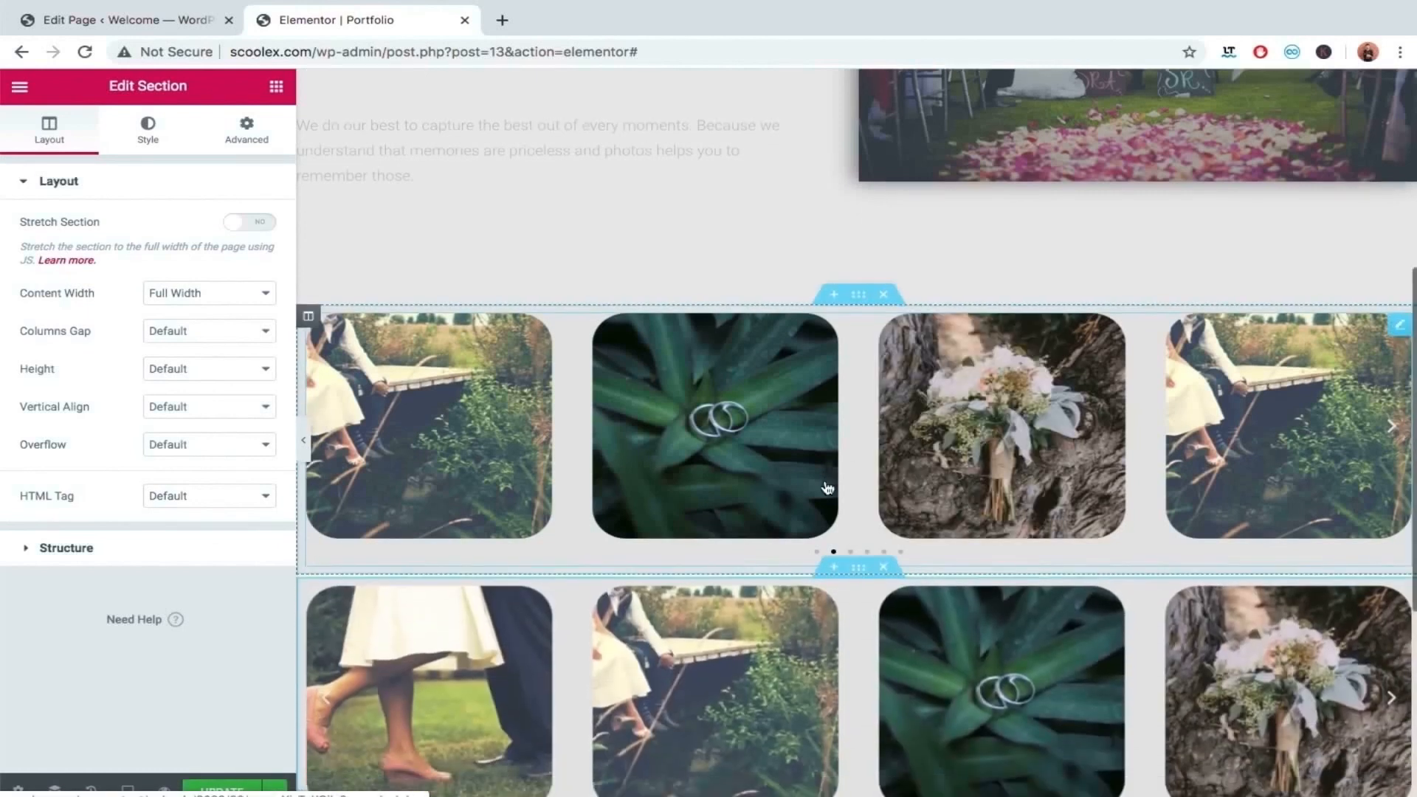
Step: Paste another copy of the carousel section below the second one and review the stacked rows
scroll(827, 488, down, 5)
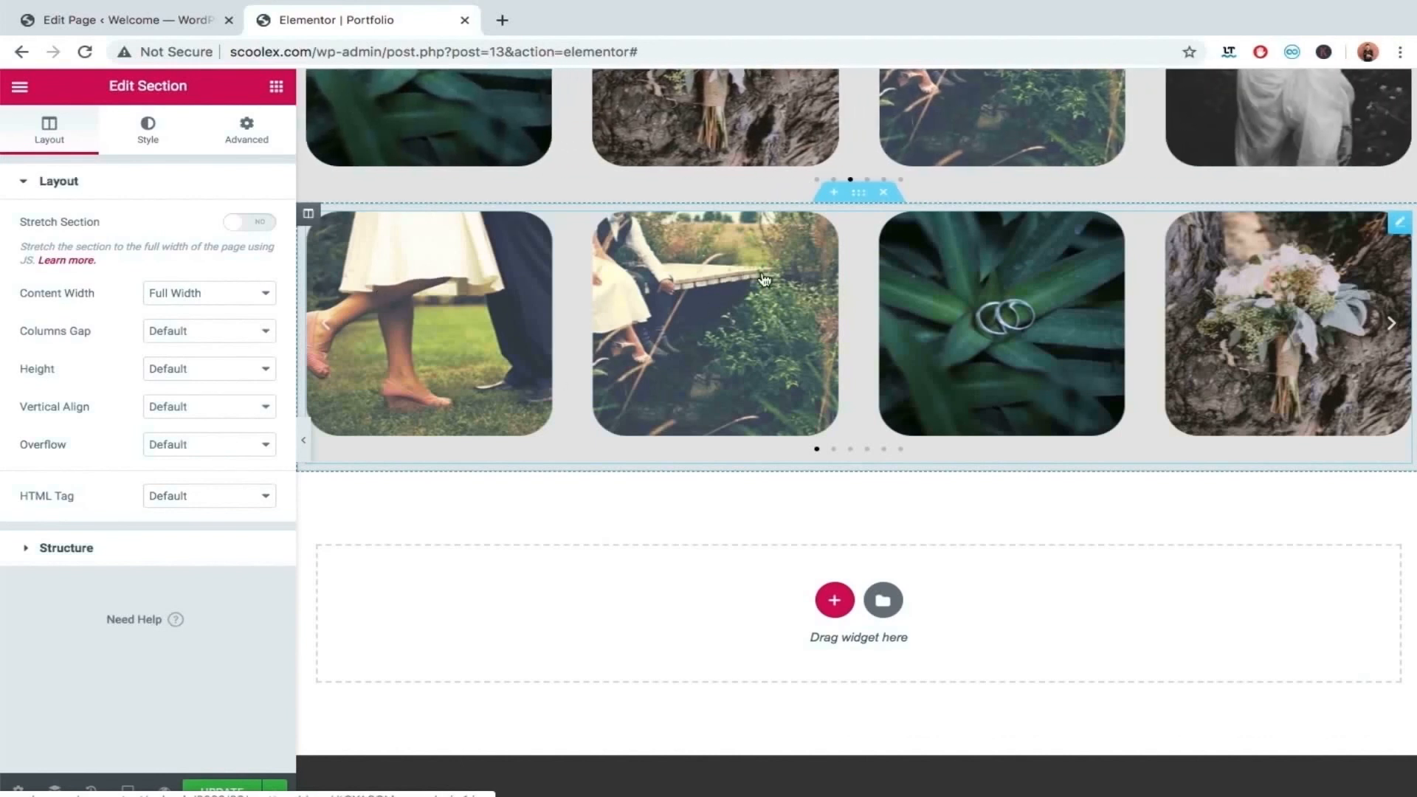
right_click(854, 198)
click(872, 277)
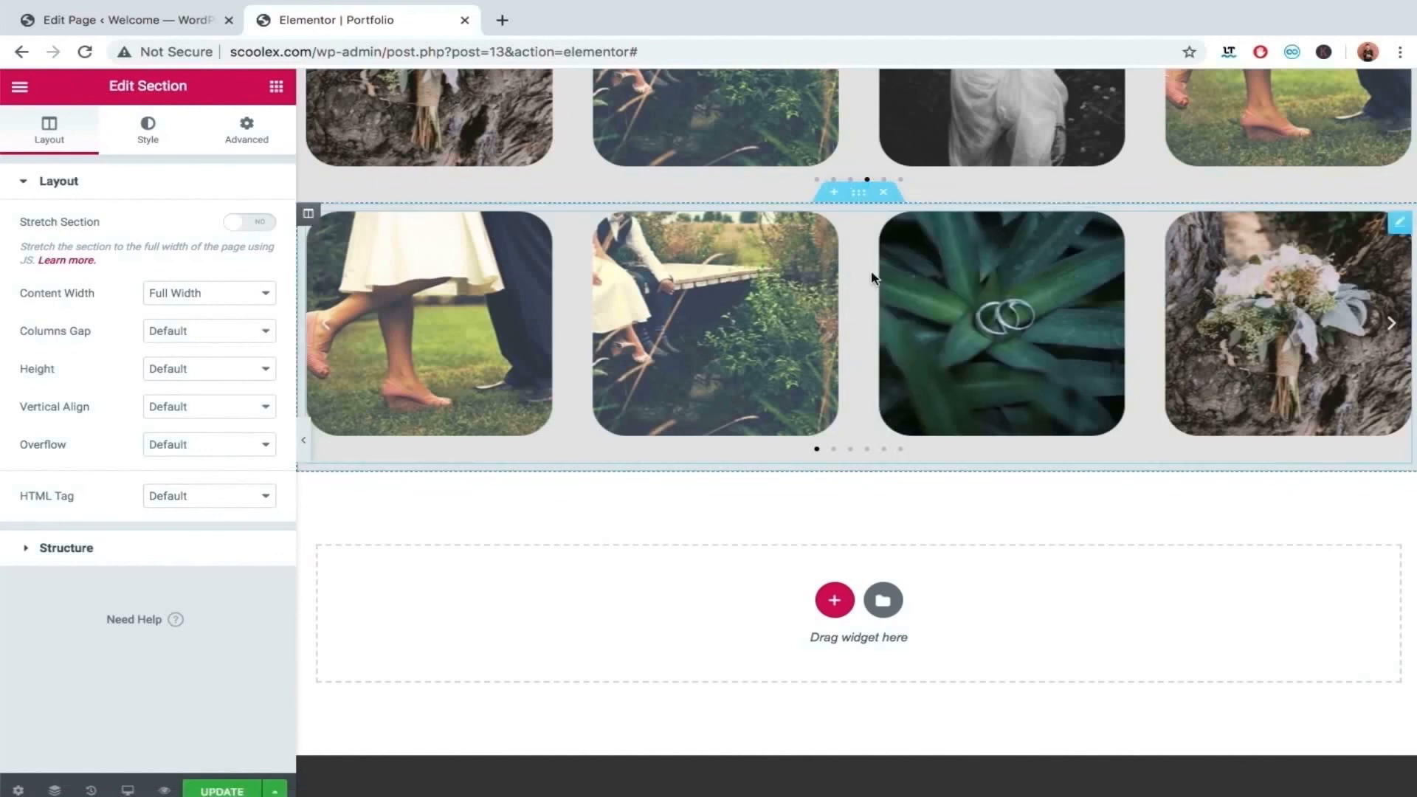
right_click(854, 197)
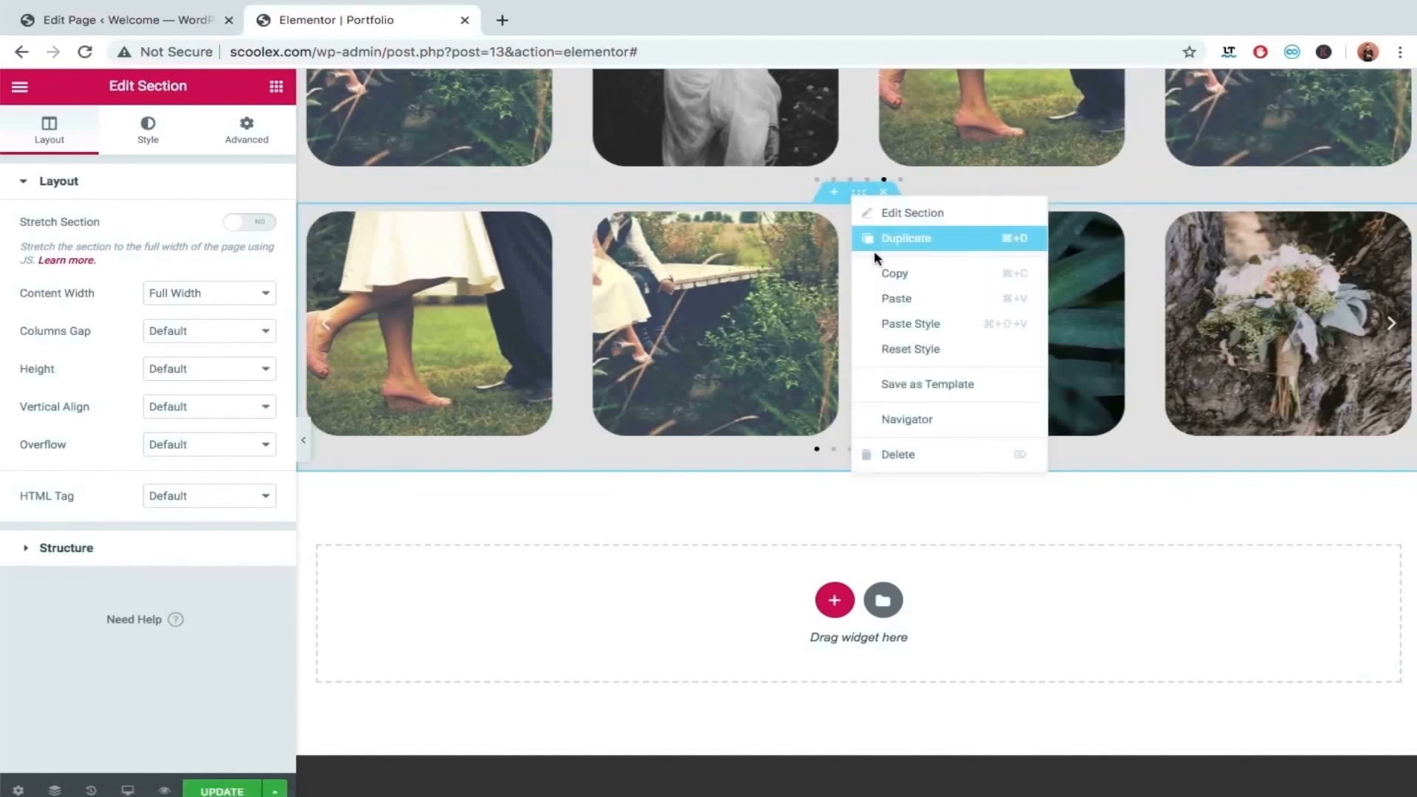
click(898, 299)
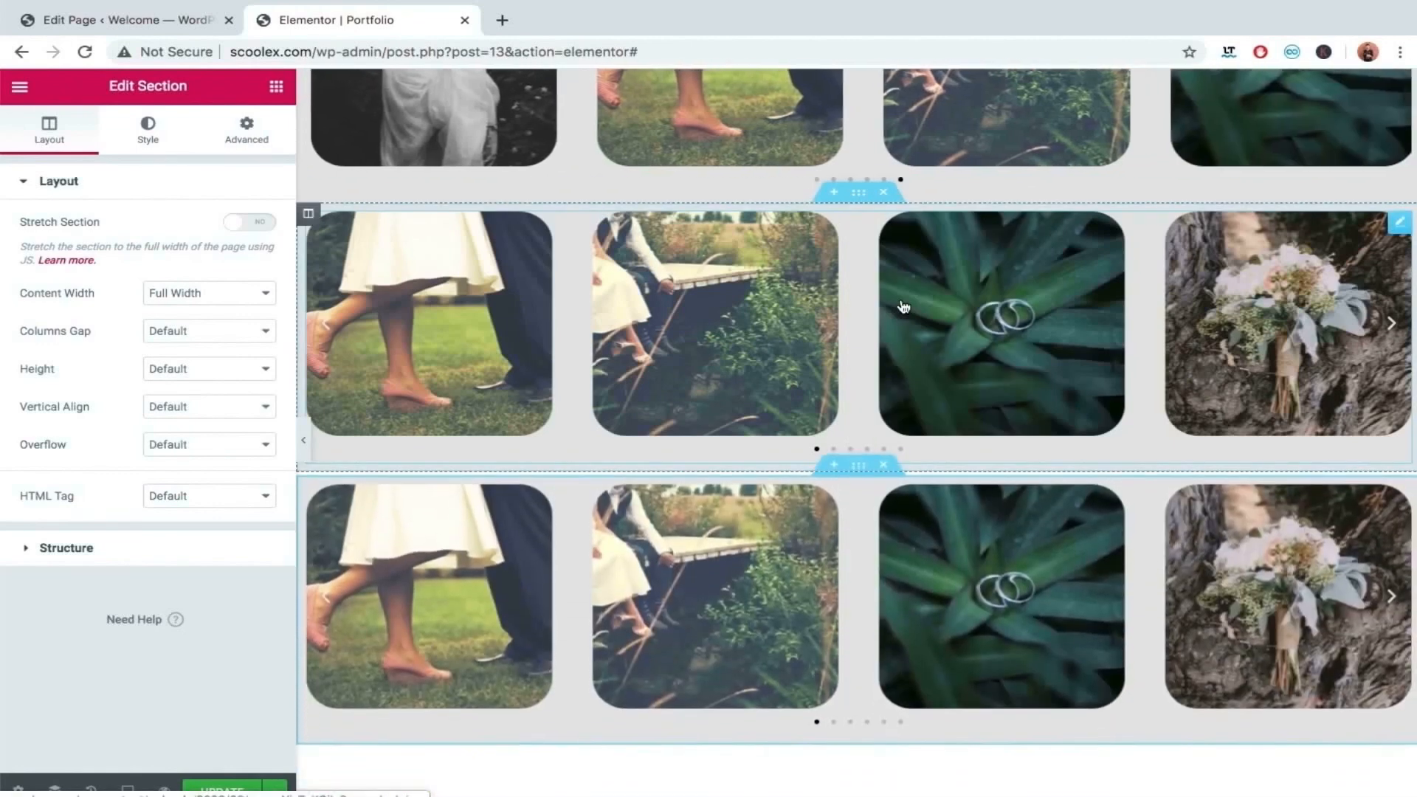
scroll(903, 306, down, 2)
scroll(904, 305, up, 11)
scroll(903, 306, down, 8)
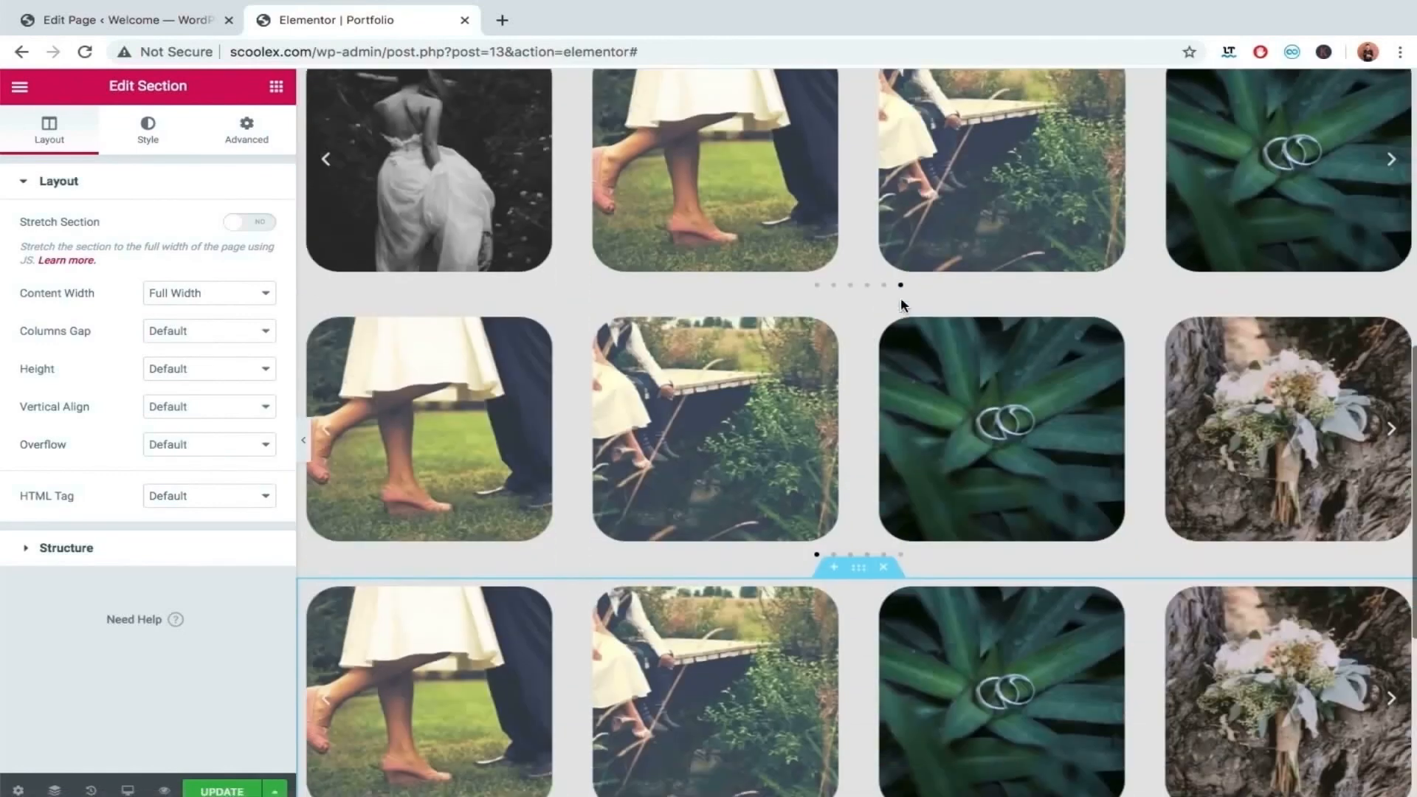
scroll(902, 304, up, 6)
scroll(902, 304, down, 3)
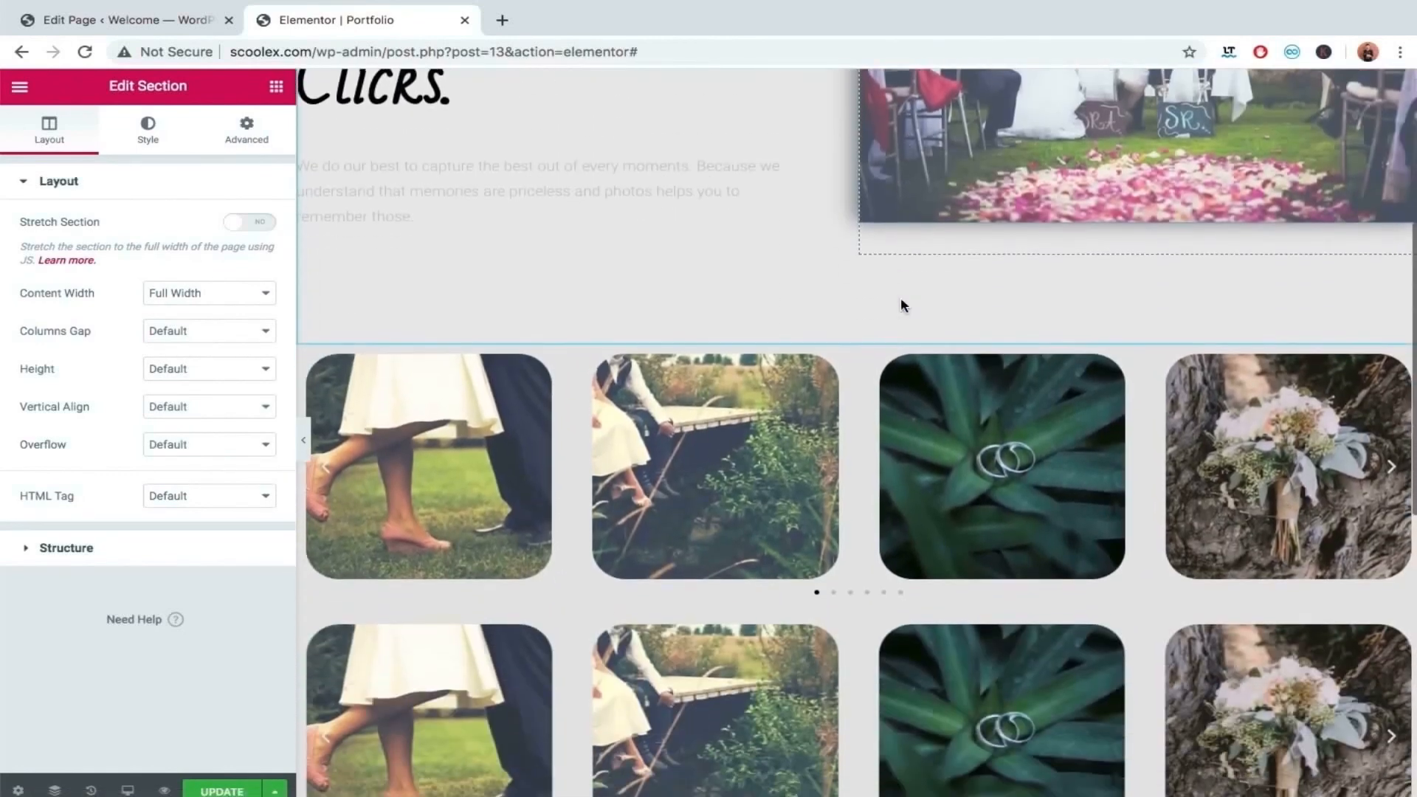
scroll(901, 305, down, 1)
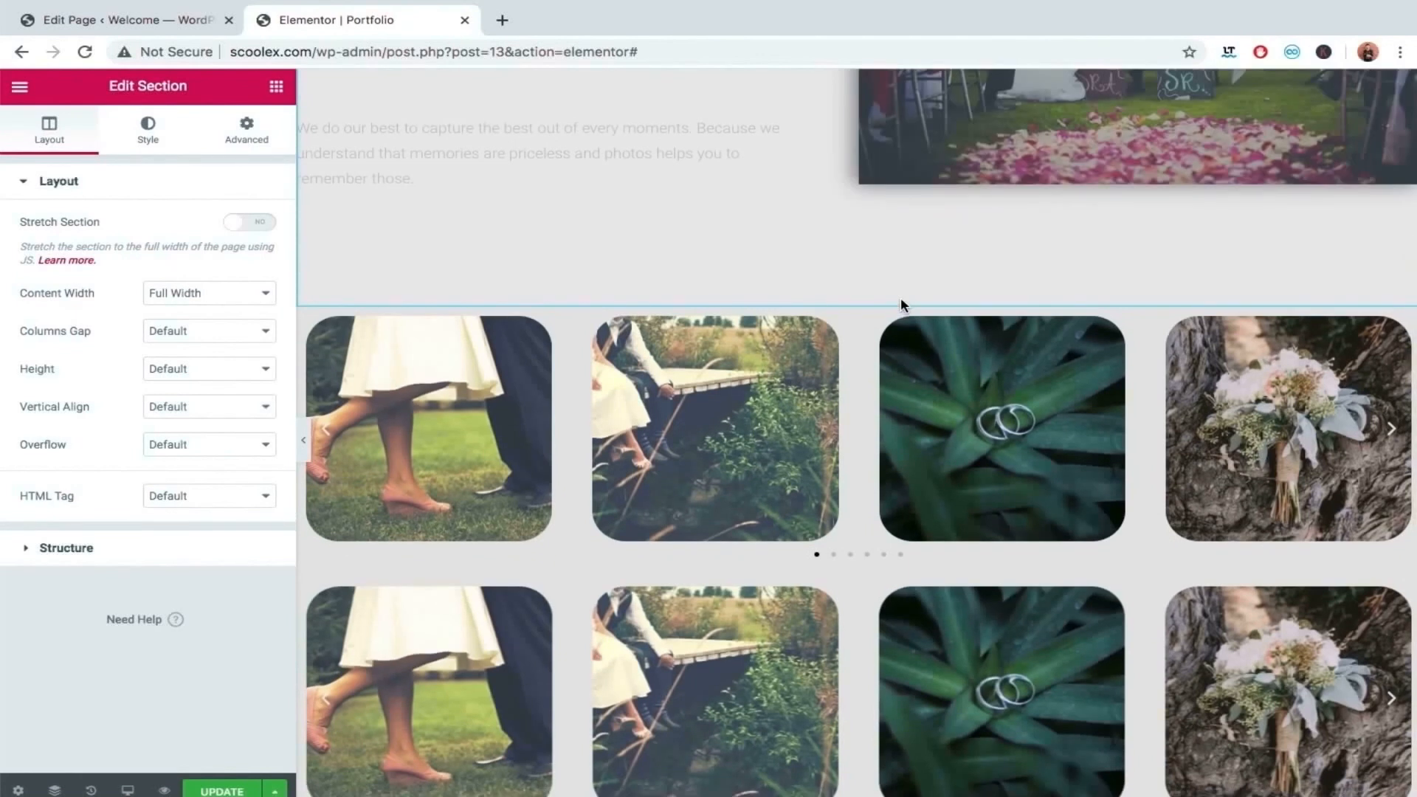